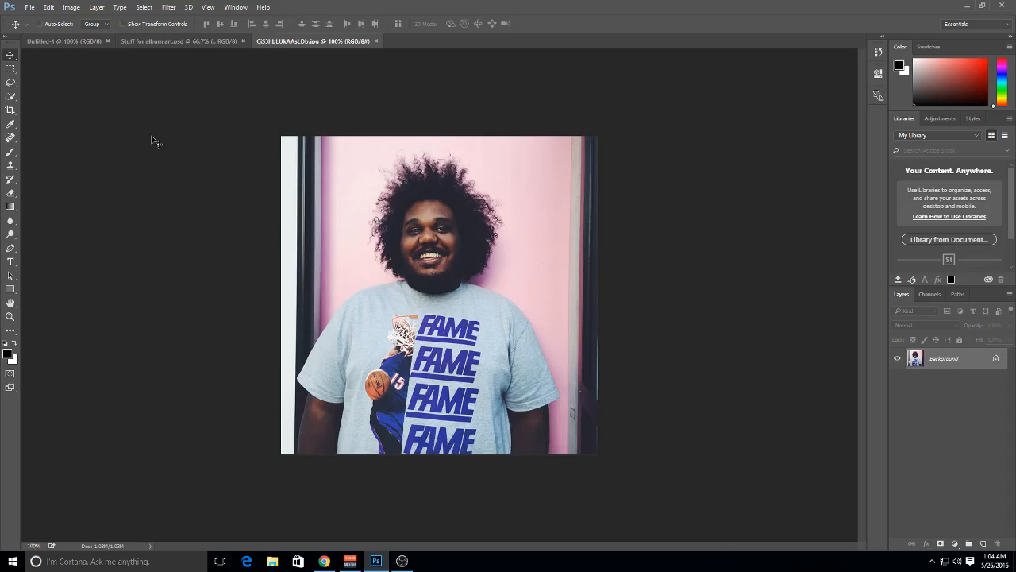
Switch to Chrome and look through the four album art examples in the portfolio gallery
click(325, 567)
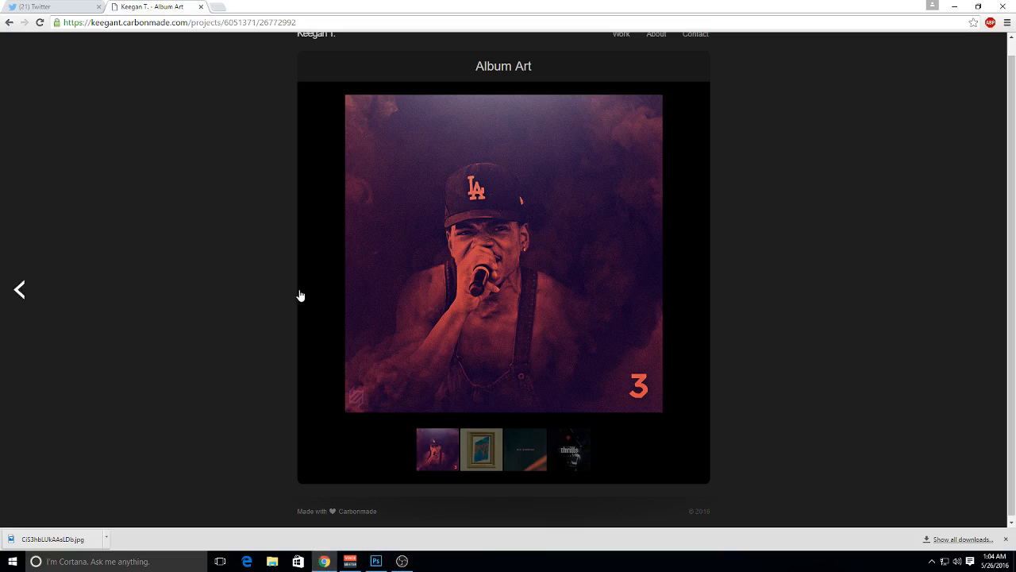
click(1006, 539)
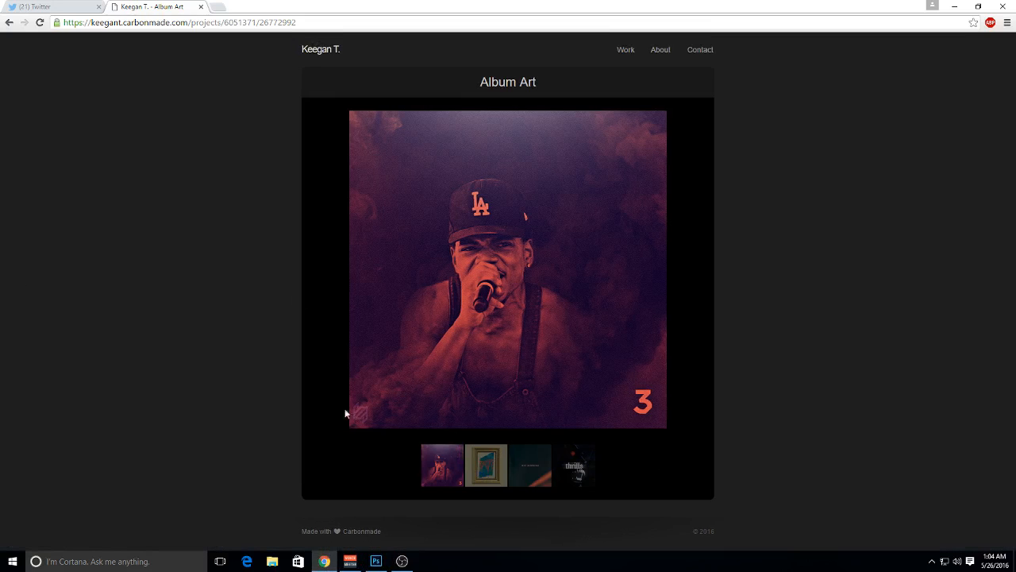
click(485, 463)
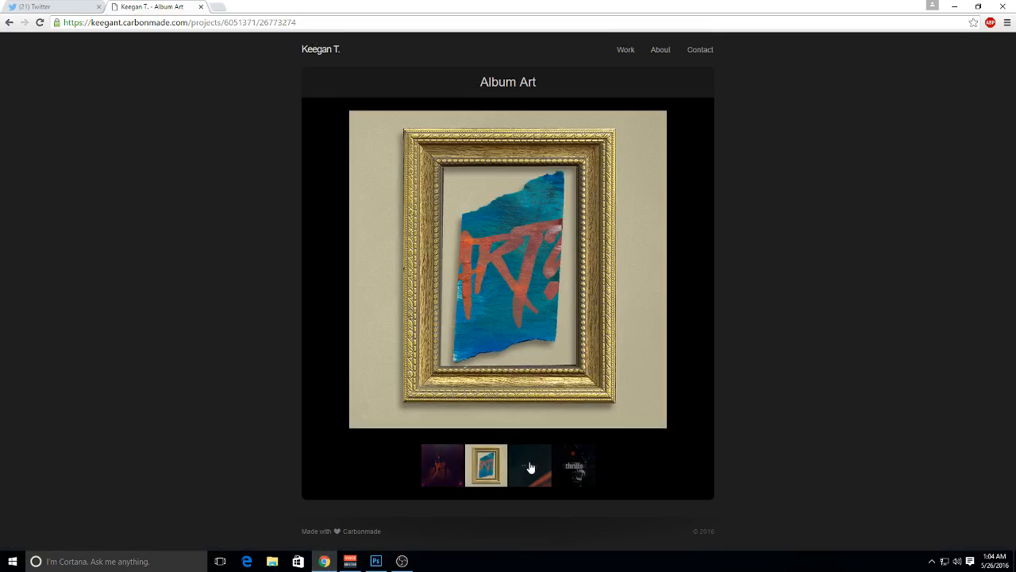
click(529, 468)
click(572, 467)
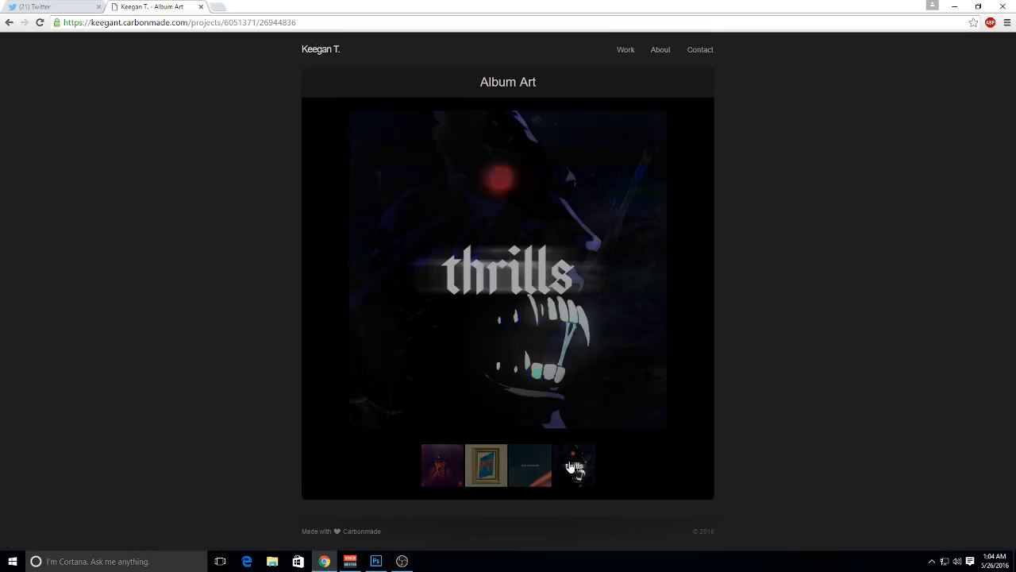
click(545, 468)
click(504, 462)
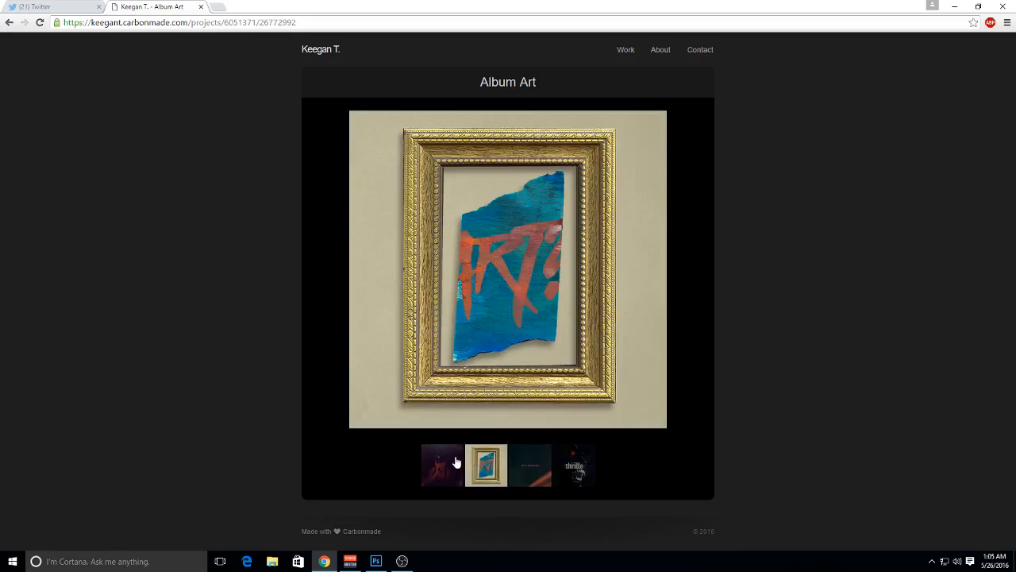
click(457, 464)
click(472, 467)
click(429, 461)
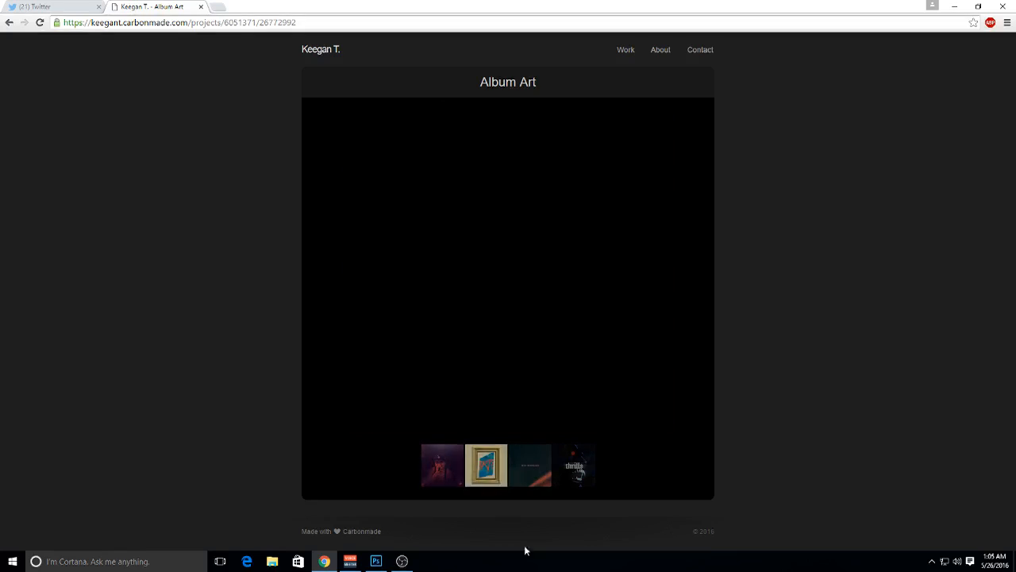
Switch back to Photoshop, copy the portrait photo into the blank Untitled-1 document and center it horizontally and vertically on the canvas
click(378, 562)
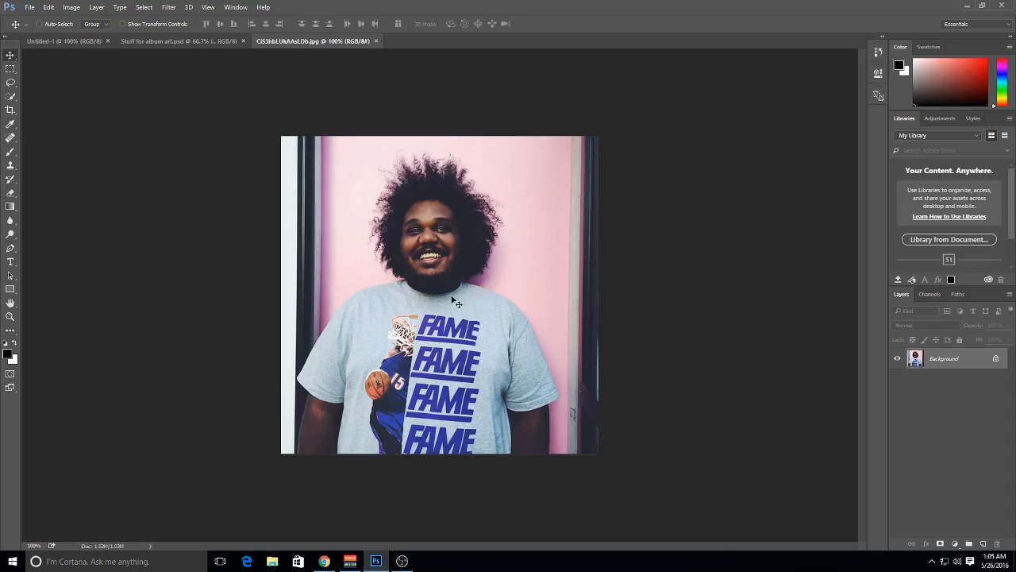
click(88, 42)
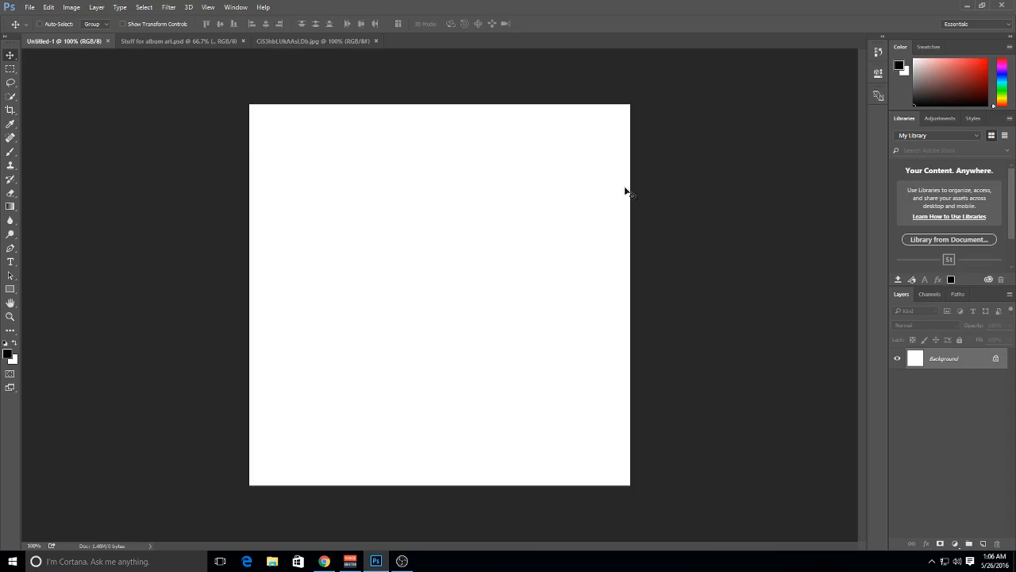
click(293, 40)
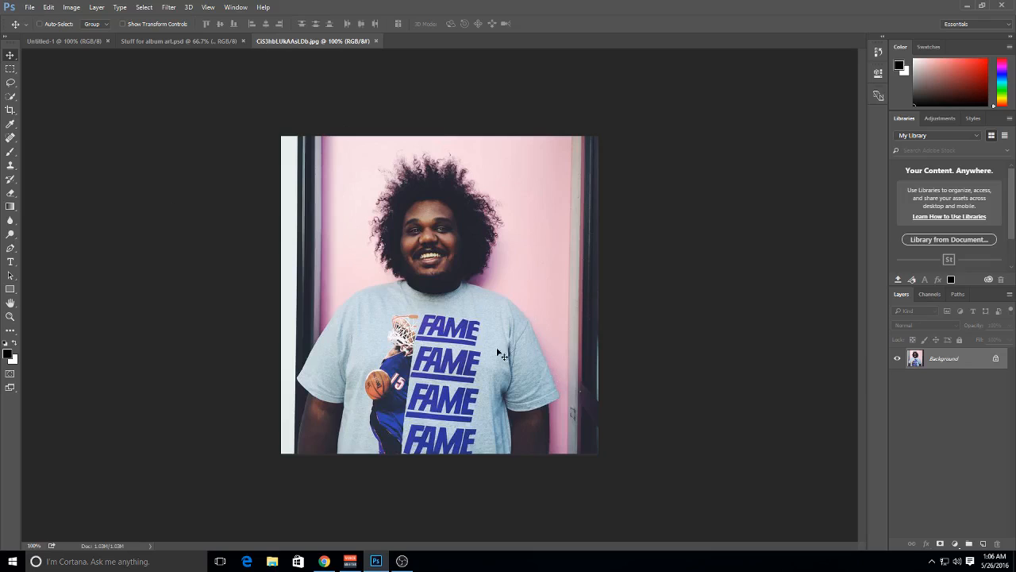
drag(110, 29, 433, 213)
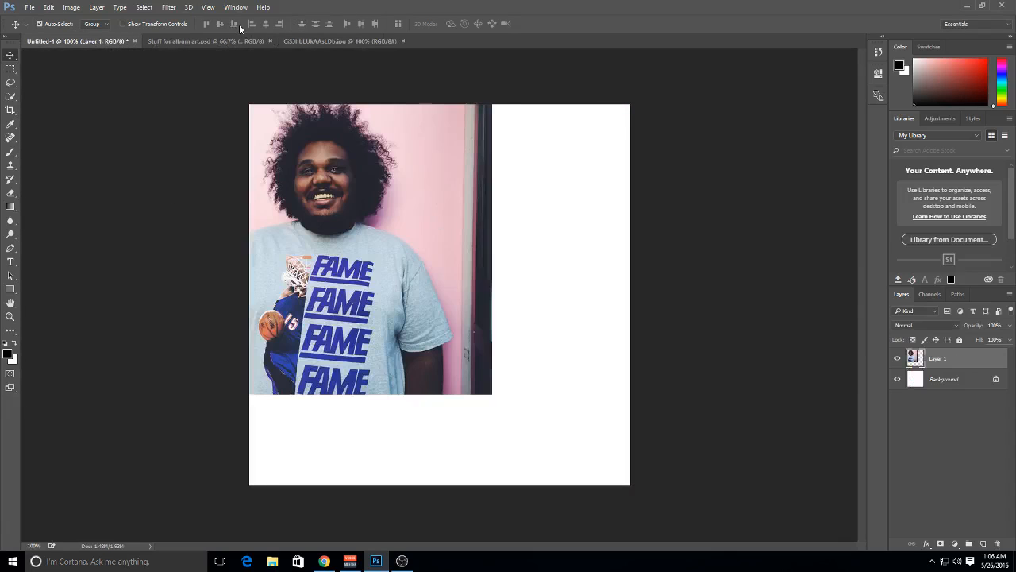
key(ctrl+a)
click(265, 24)
click(221, 23)
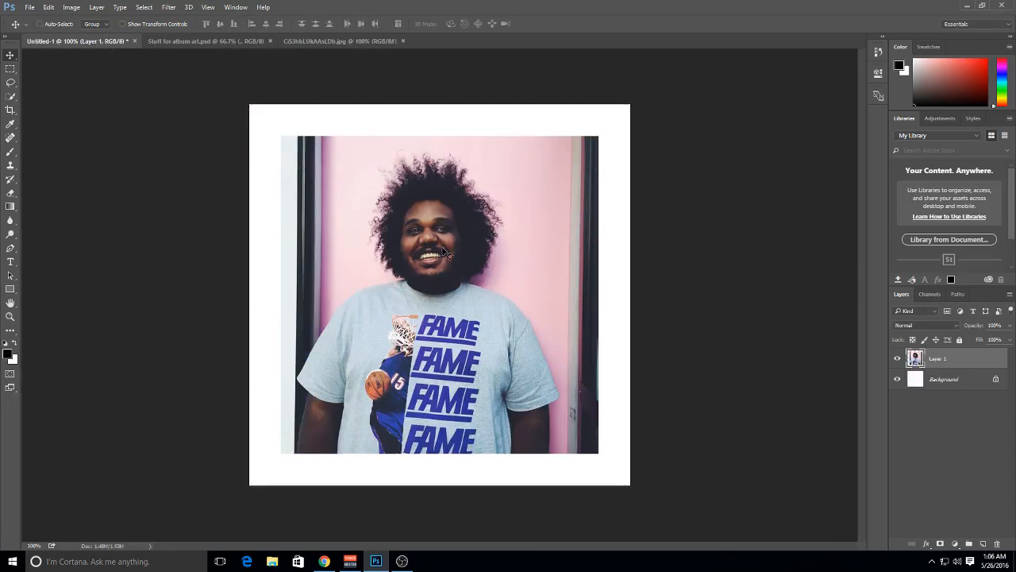
key(ctrl+d)
Duplicate the portrait layer and hide the original beneath the copy
click(895, 359)
click(895, 358)
click(169, 7)
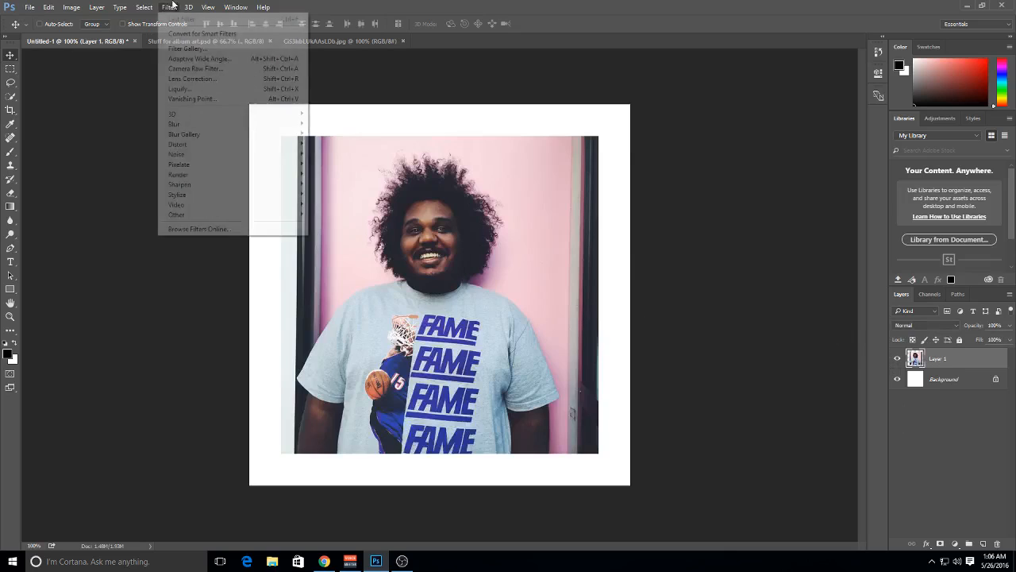
click(929, 368)
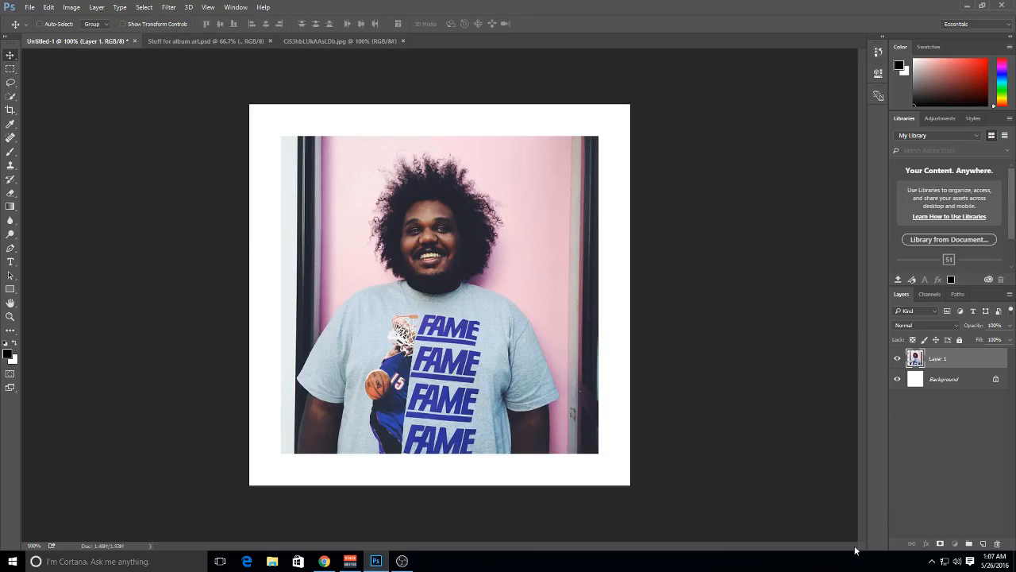
key(ctrl+j)
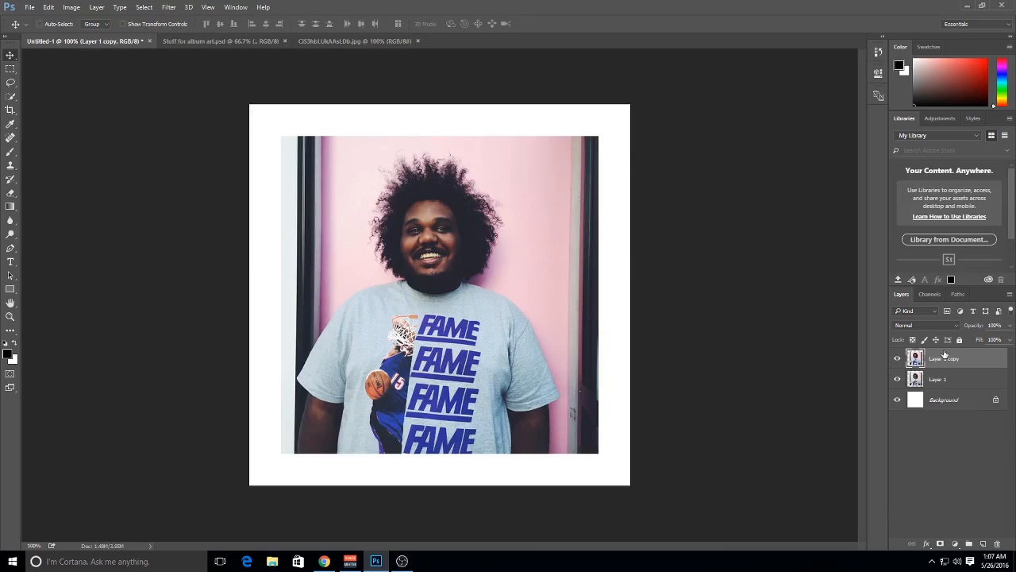
click(898, 380)
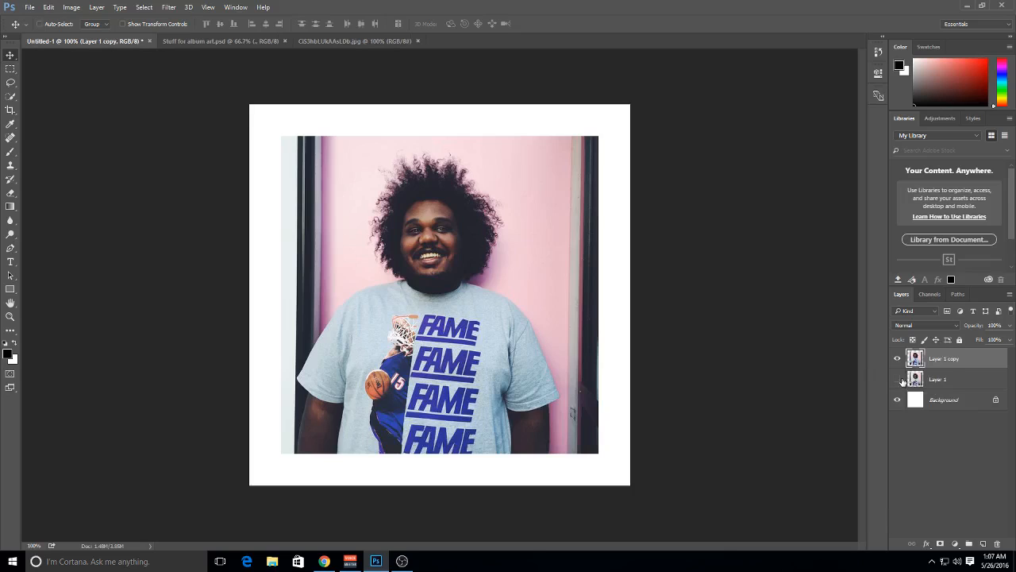
Open the Camera Raw Filter on the duplicated portrait layer and set White Balance to Custom with Temperature at 0
click(168, 7)
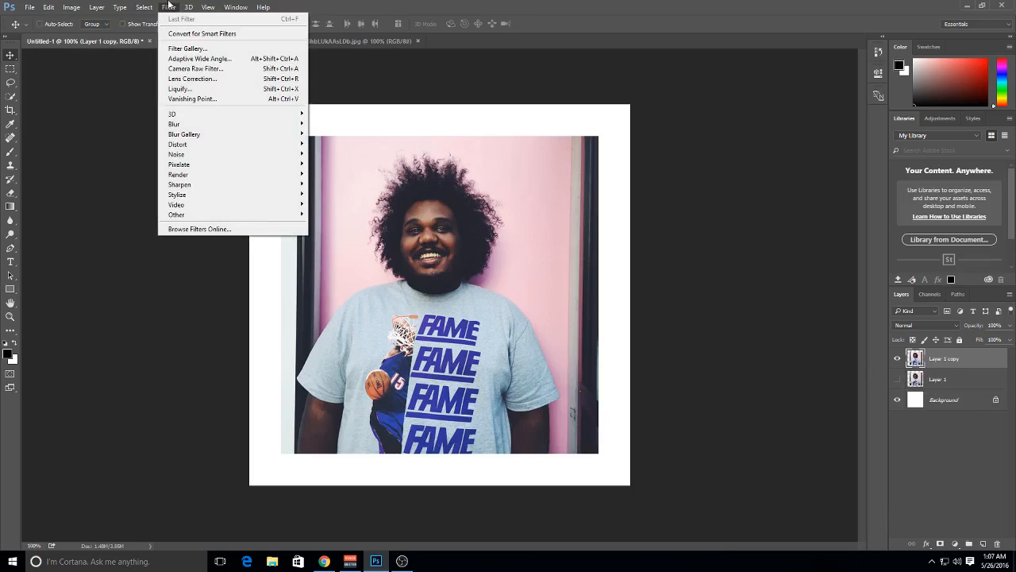
click(250, 70)
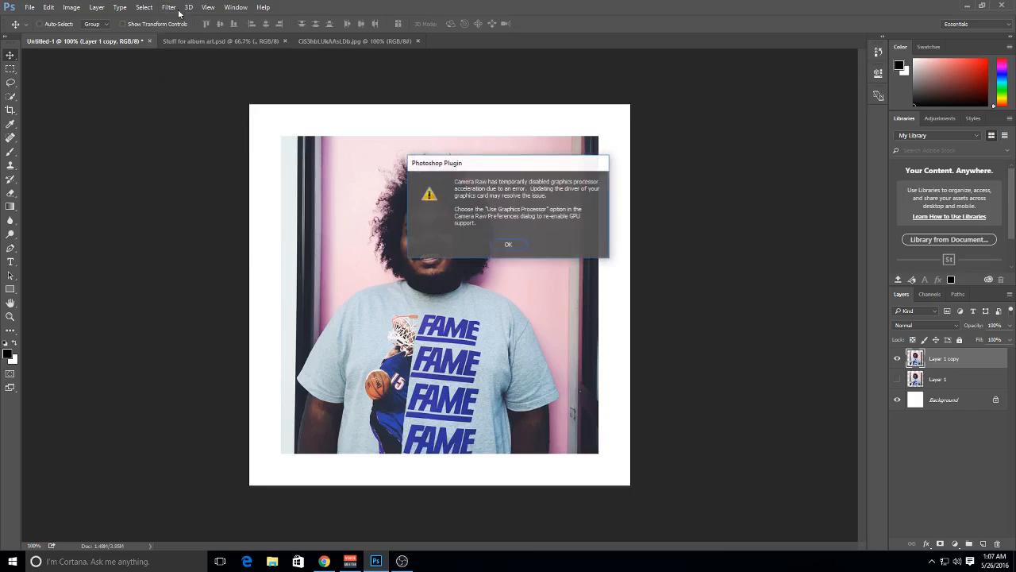
click(509, 245)
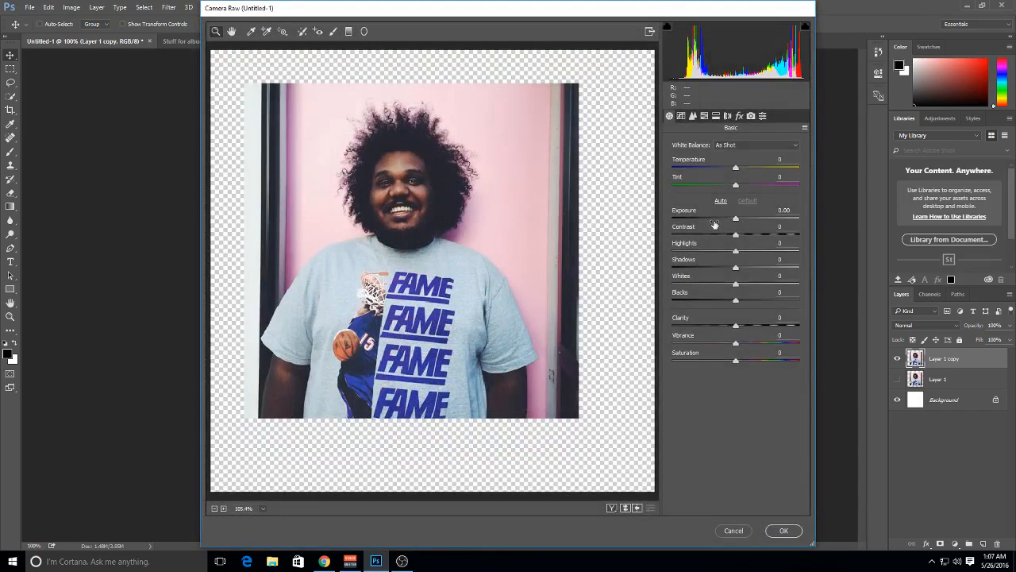
click(761, 146)
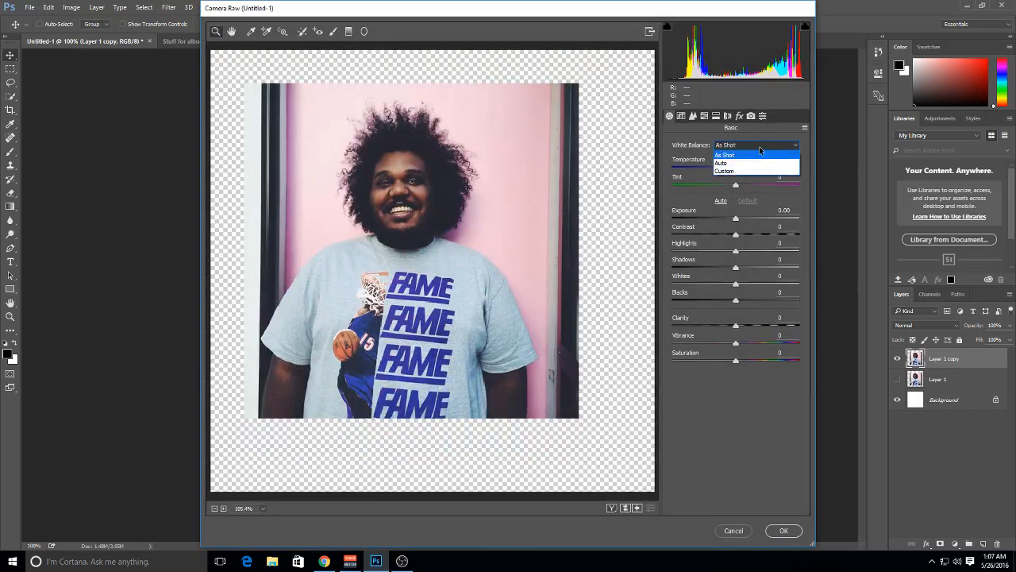
click(749, 170)
click(746, 168)
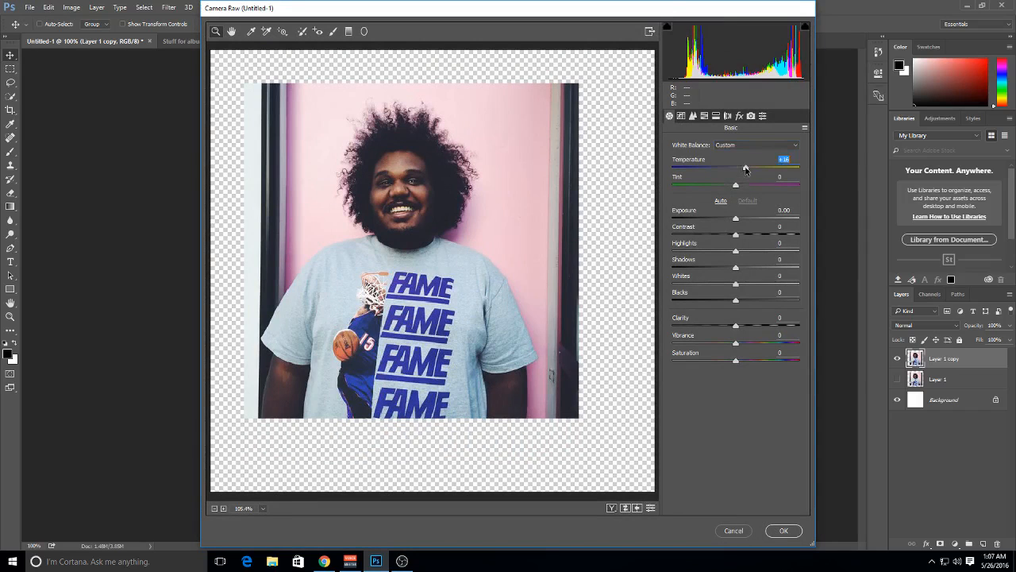
drag(746, 168, 736, 168)
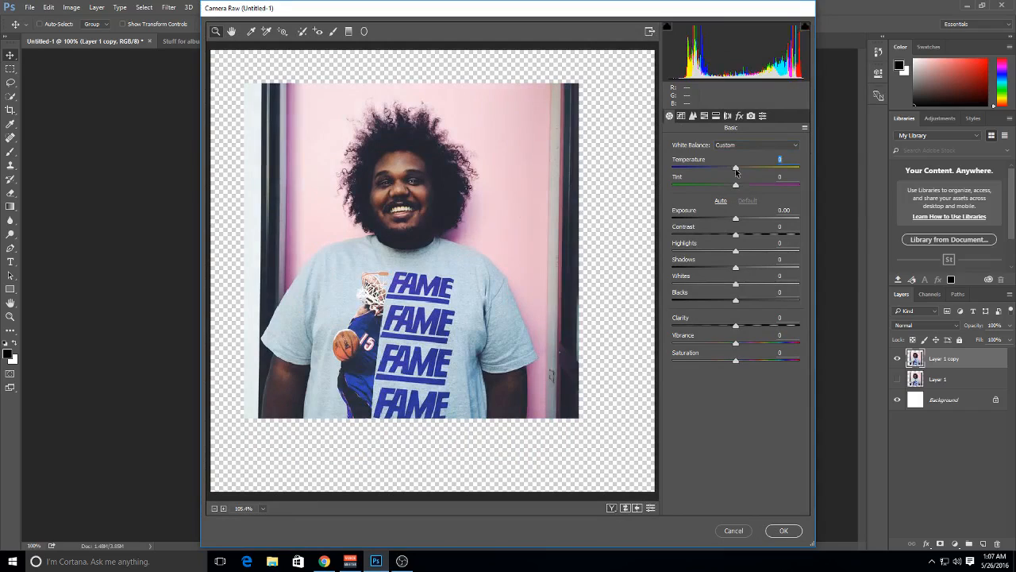
Set the portrait's Exposure to -0.35 and Contrast to +35
drag(740, 220, 765, 237)
click(729, 221)
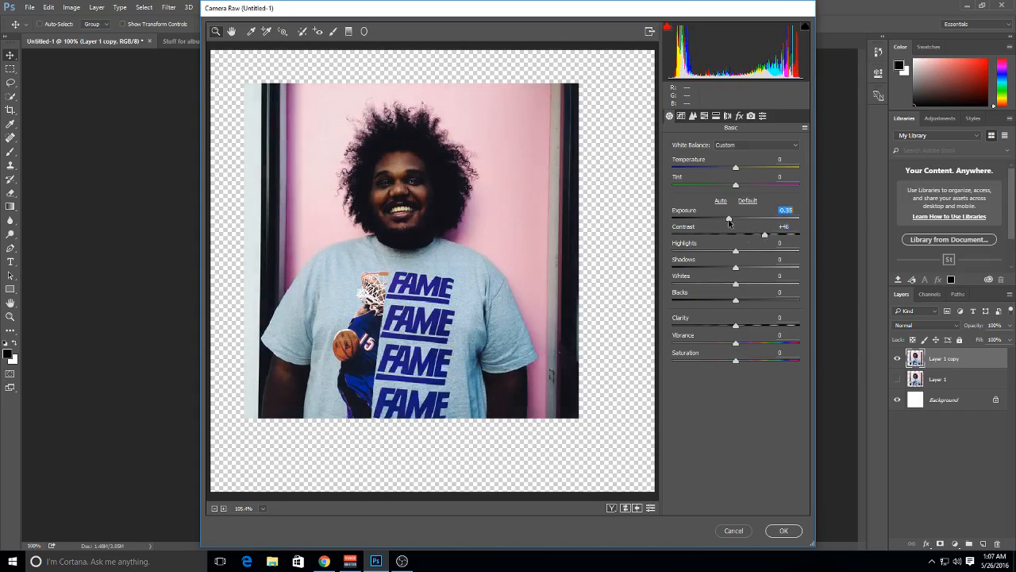
drag(765, 235, 760, 237)
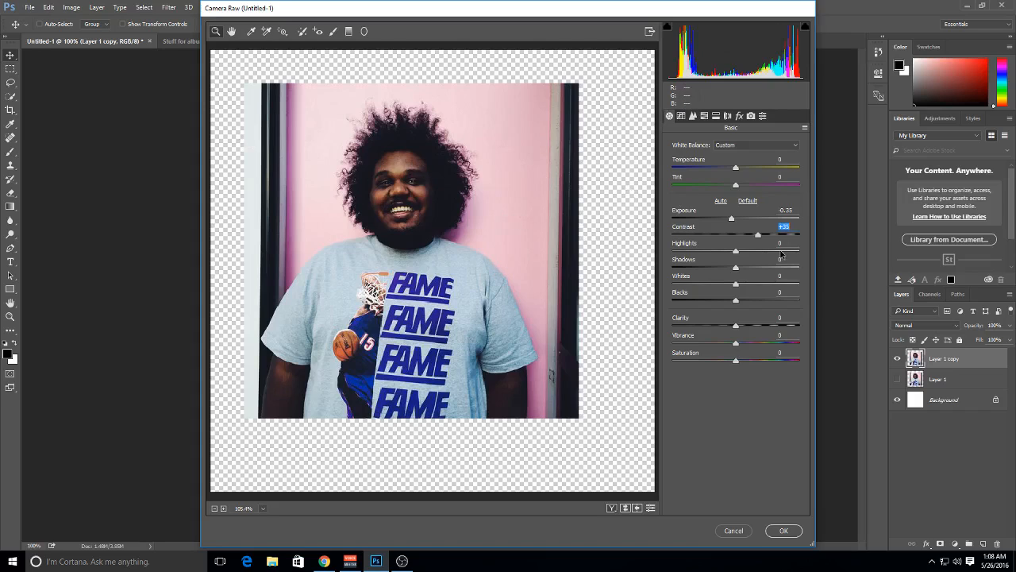
Set the basic tones to Highlights -44, Shadows +25, Whites +27 and Blacks -28
click(747, 252)
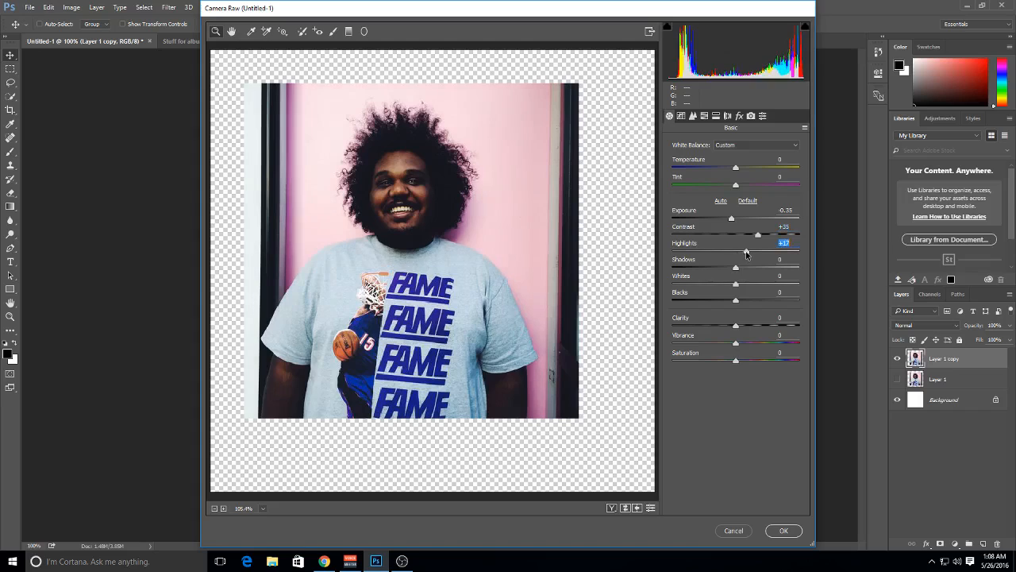
drag(747, 253, 718, 300)
click(737, 269)
click(738, 285)
click(737, 303)
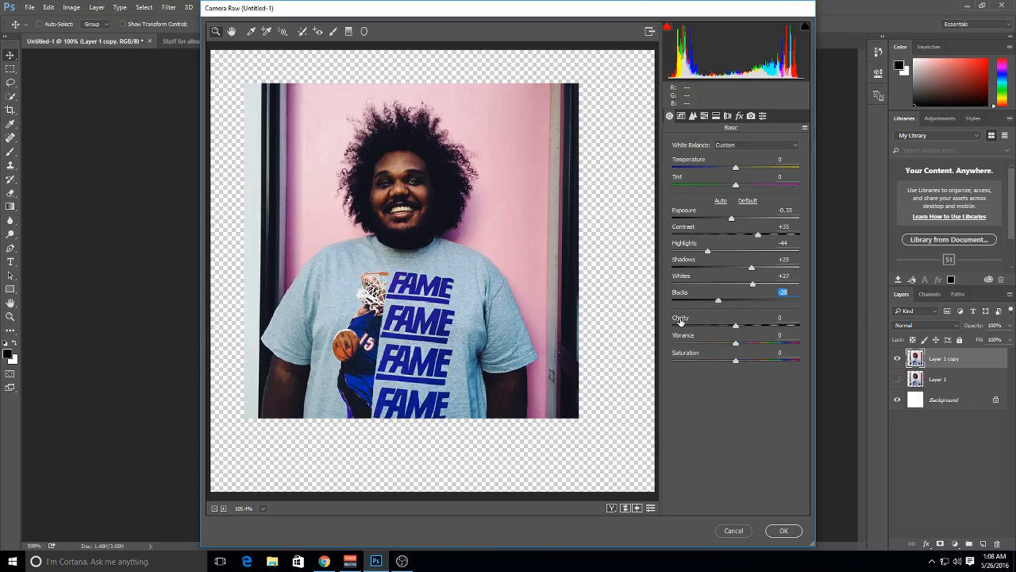
Set Clarity to +30, then try Saturation at -100 and reset it to 0
drag(681, 320, 757, 332)
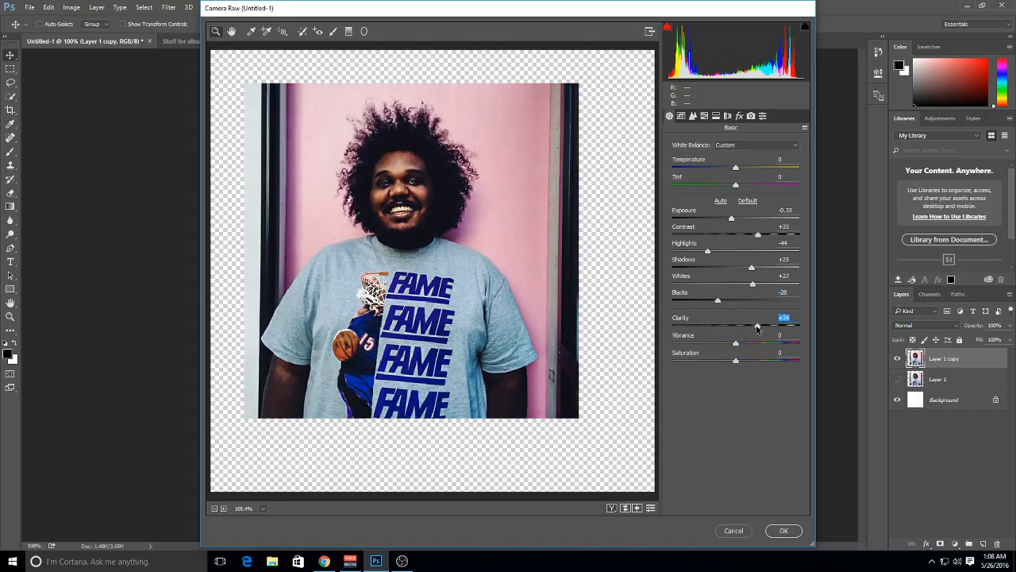
text(30)
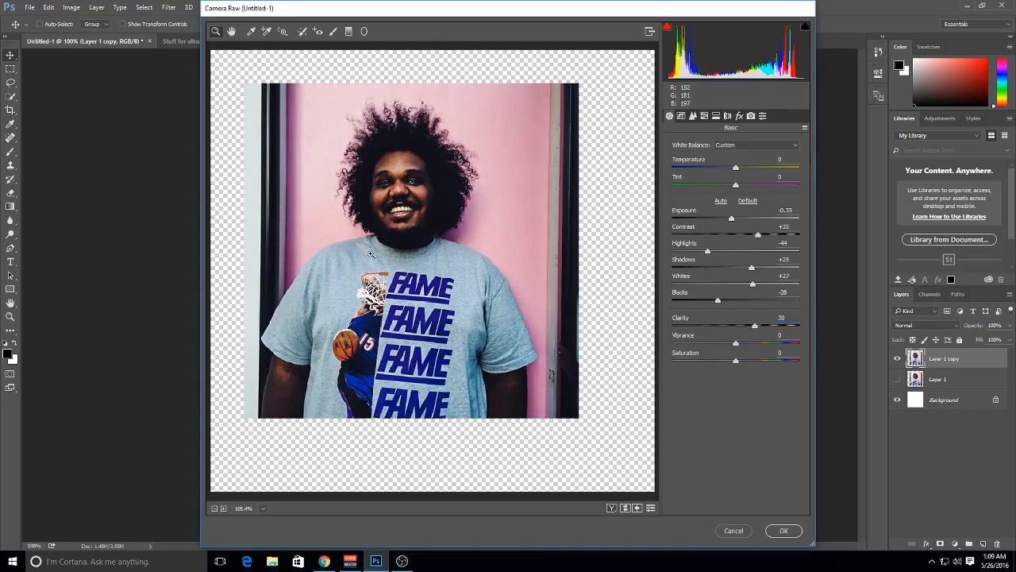
drag(736, 360, 671, 361)
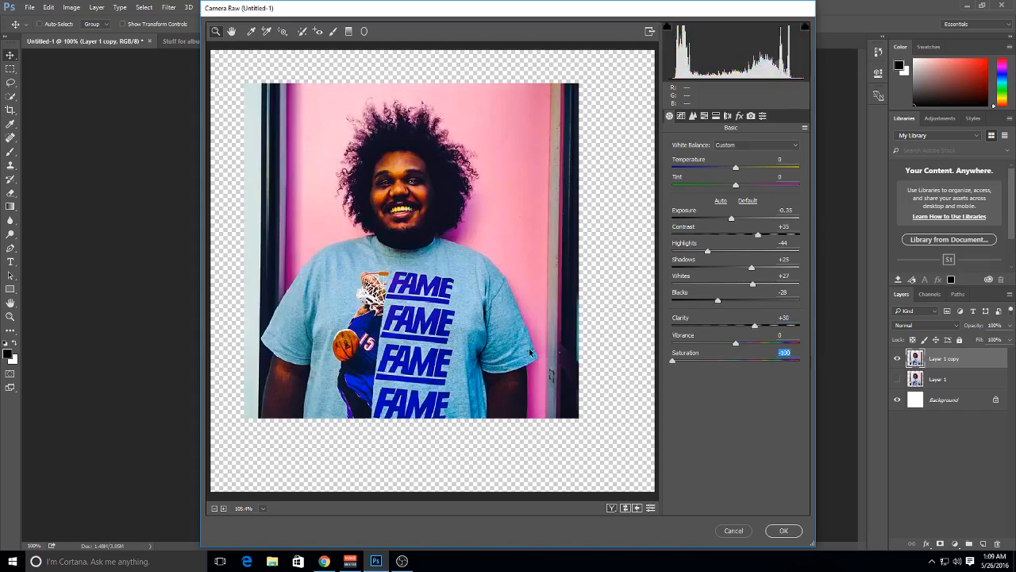
text(0)
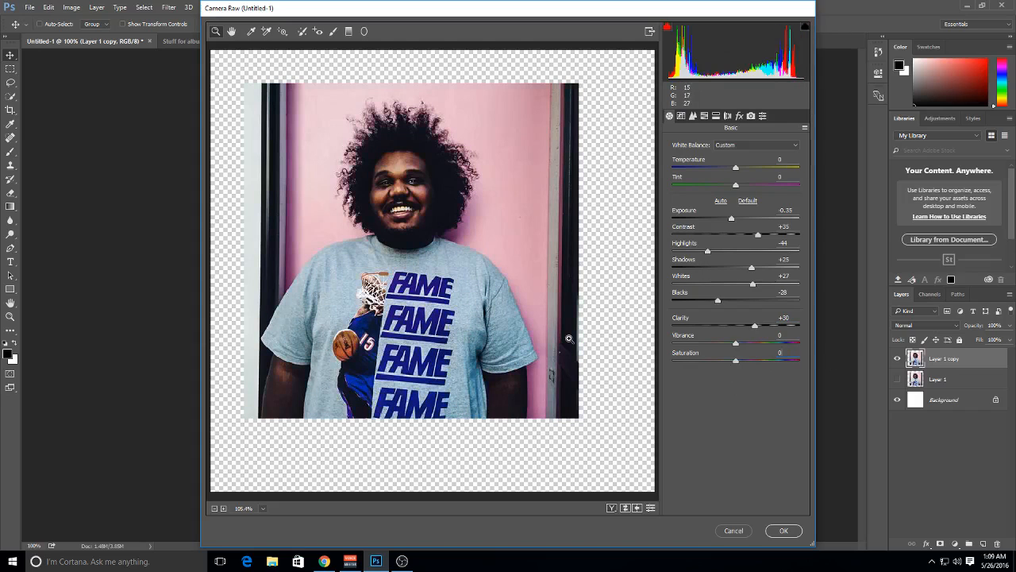
Shape the parametric tone curve with Highlights +38, Lights -34, Darks +19 and Shadows -23
click(683, 116)
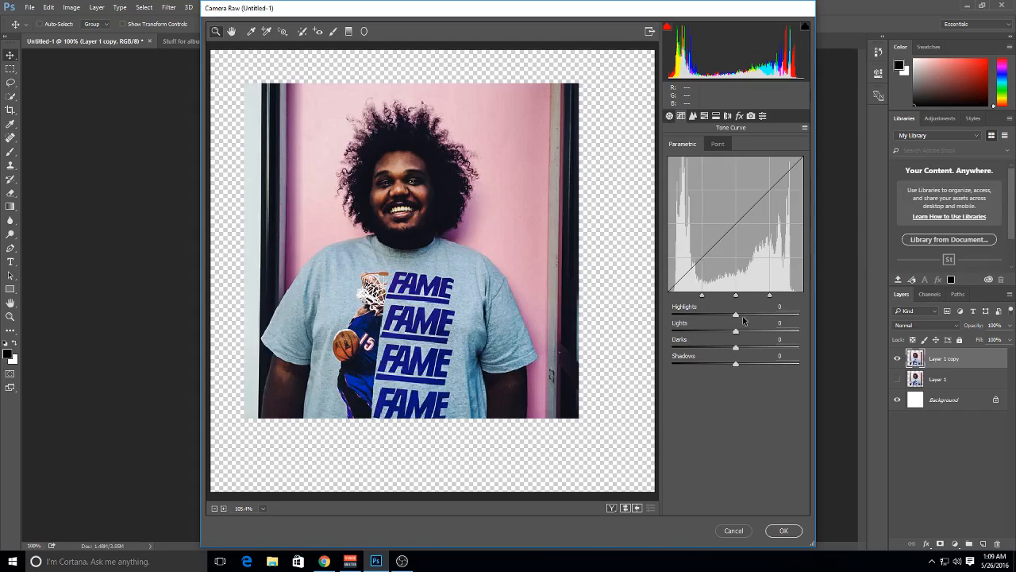
drag(742, 316, 779, 322)
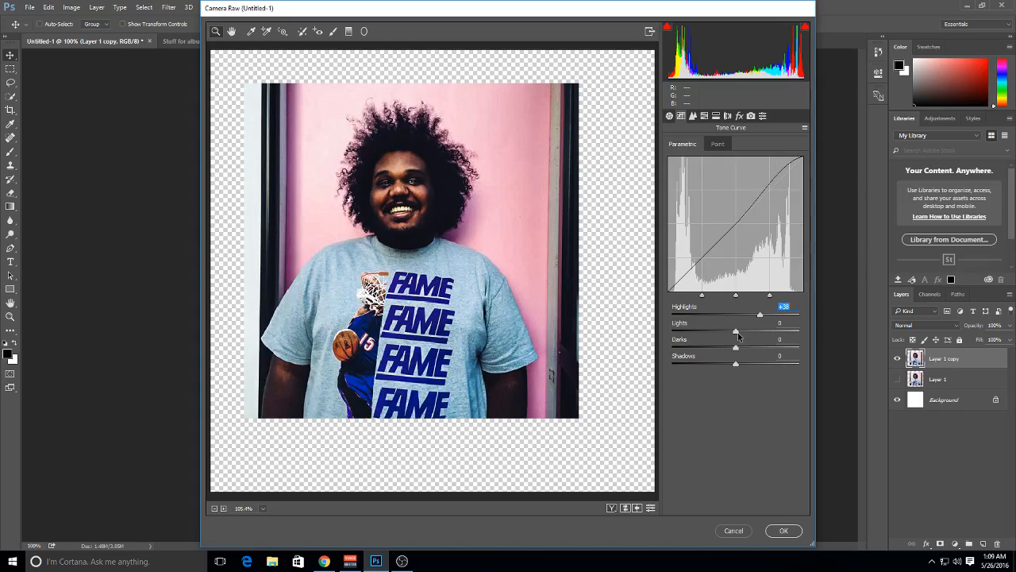
drag(738, 336, 721, 367)
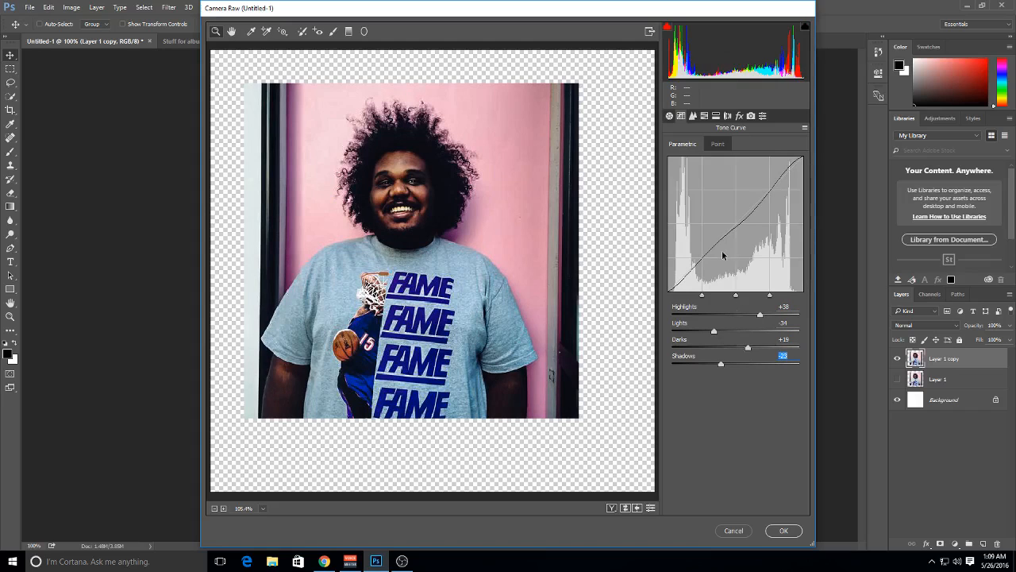
Inspect the portrait's face up close, then set noise reduction Luminance to 100 and Luminance Contrast to 89
click(693, 117)
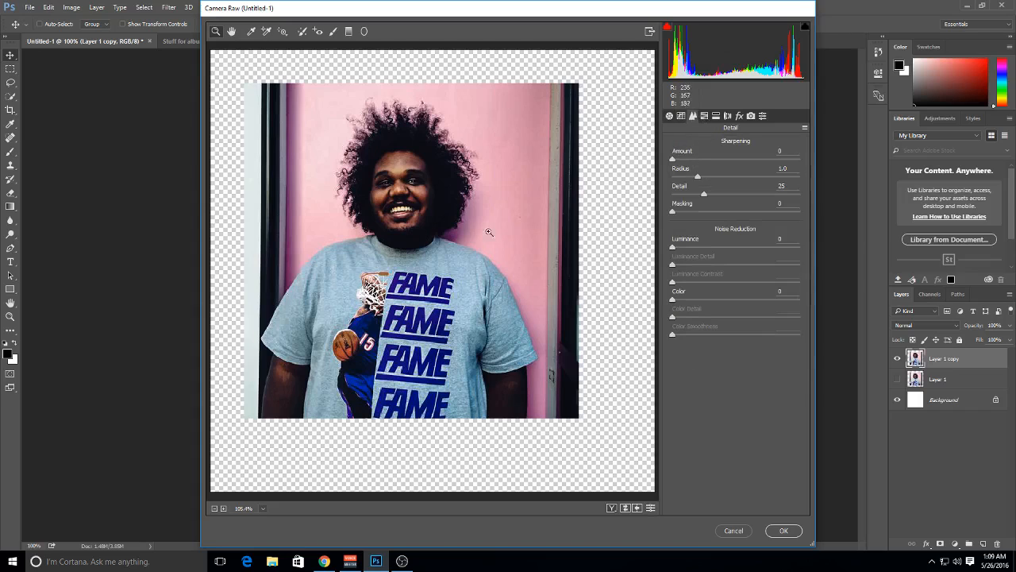
click(426, 175)
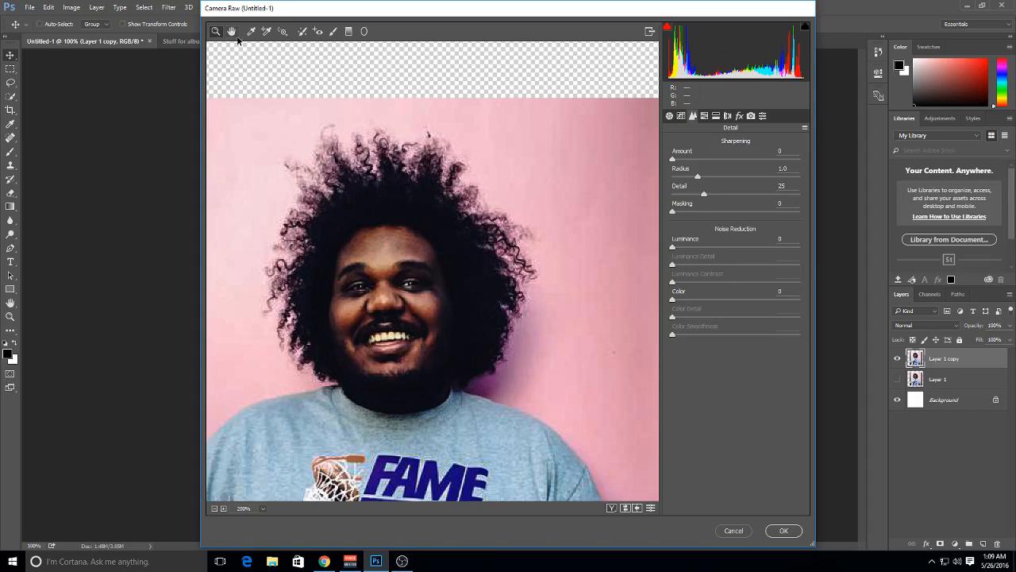
click(214, 508)
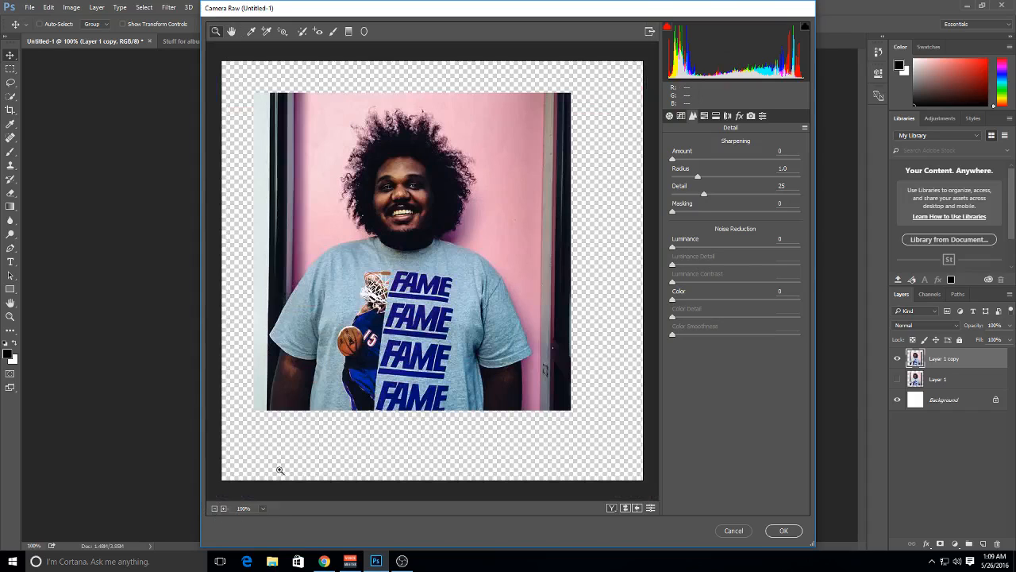
click(695, 246)
click(700, 282)
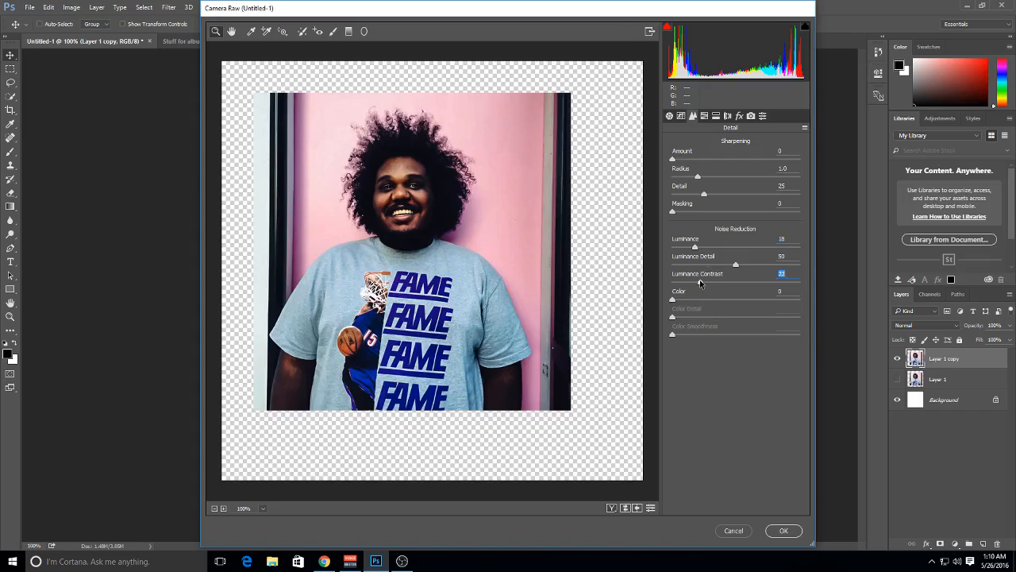
drag(700, 282, 785, 293)
click(768, 247)
drag(768, 248, 864, 255)
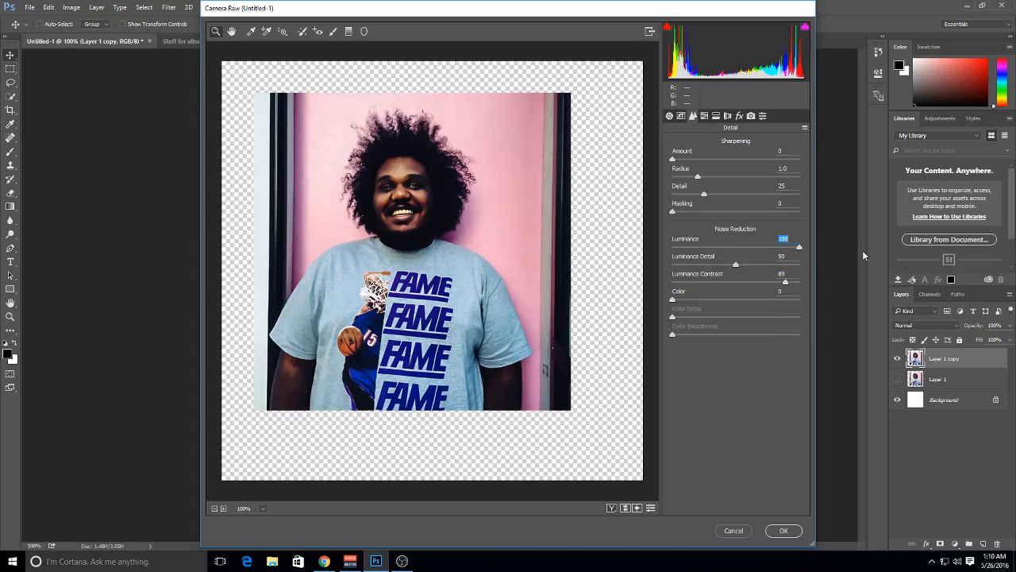
Lower the noise reduction to Luminance 15 and Luminance Contrast 50, checking the face up close, and apply the Camera Raw edits
click(412, 182)
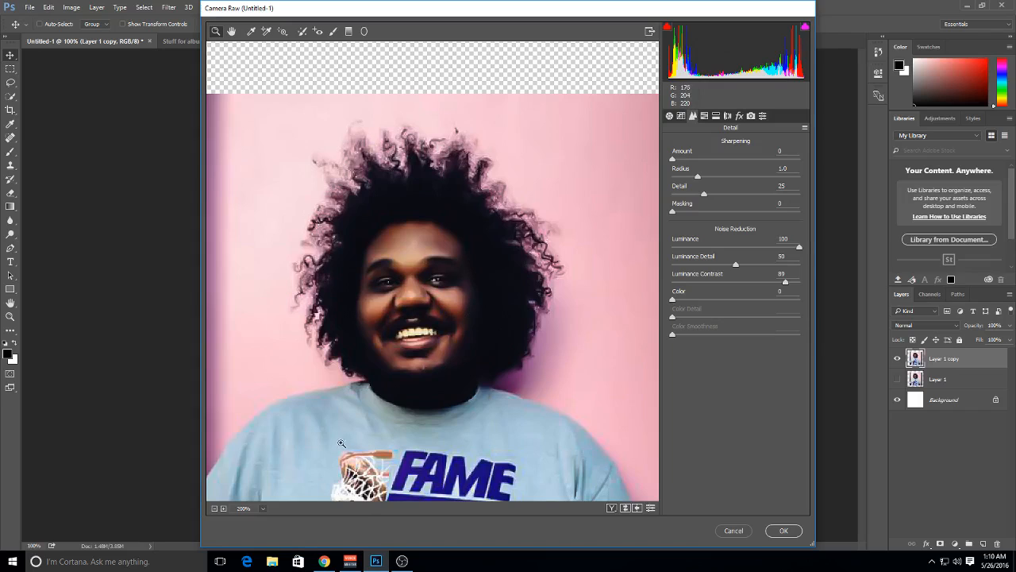
click(214, 509)
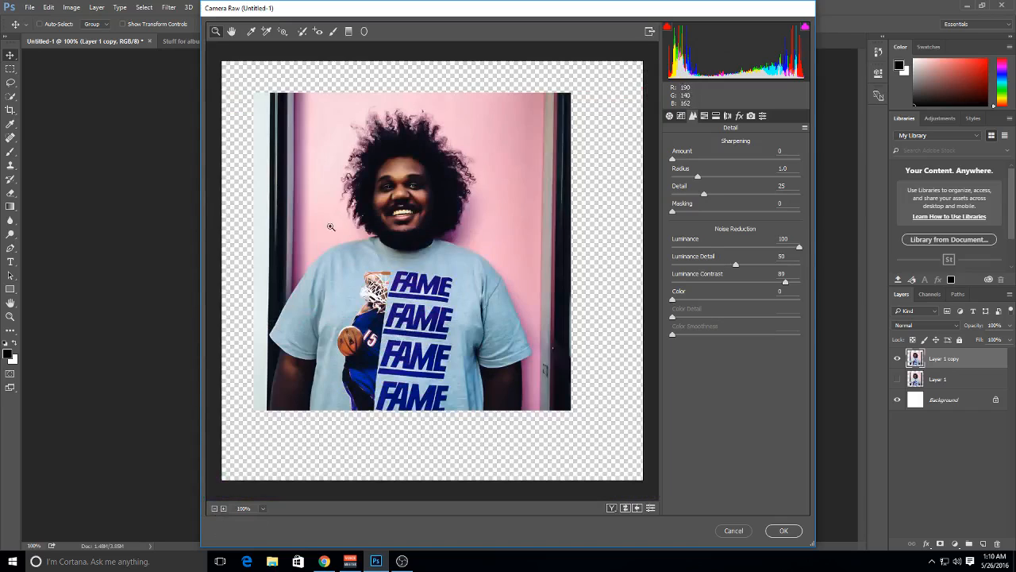
drag(756, 247, 747, 246)
click(714, 282)
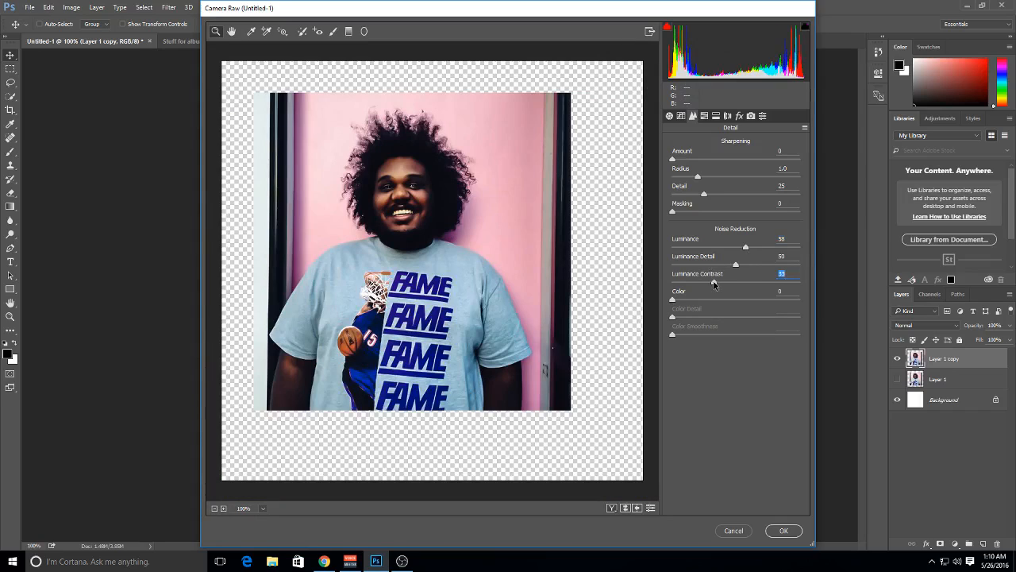
click(706, 247)
click(691, 247)
click(360, 177)
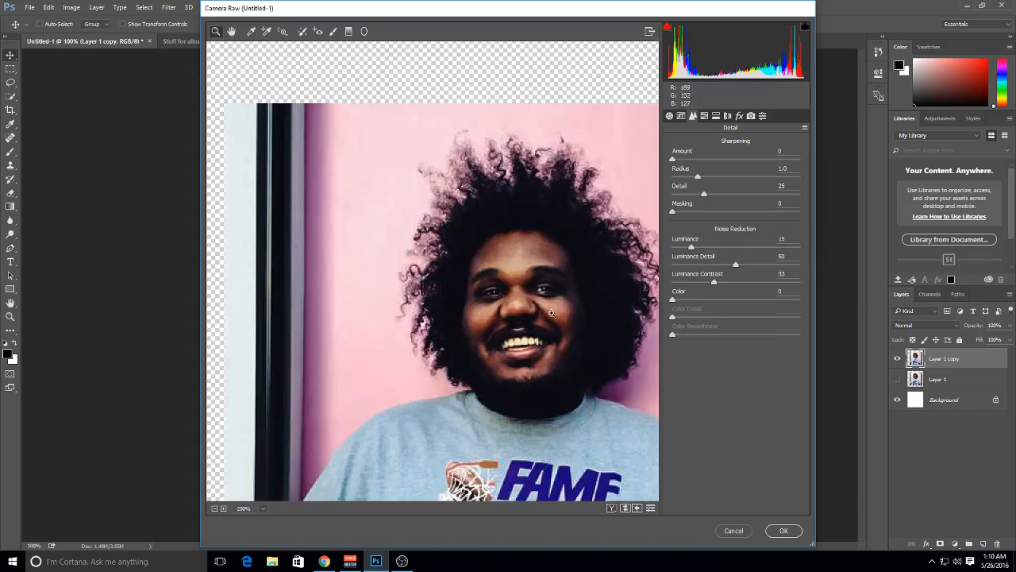
click(721, 282)
text(50)
click(781, 531)
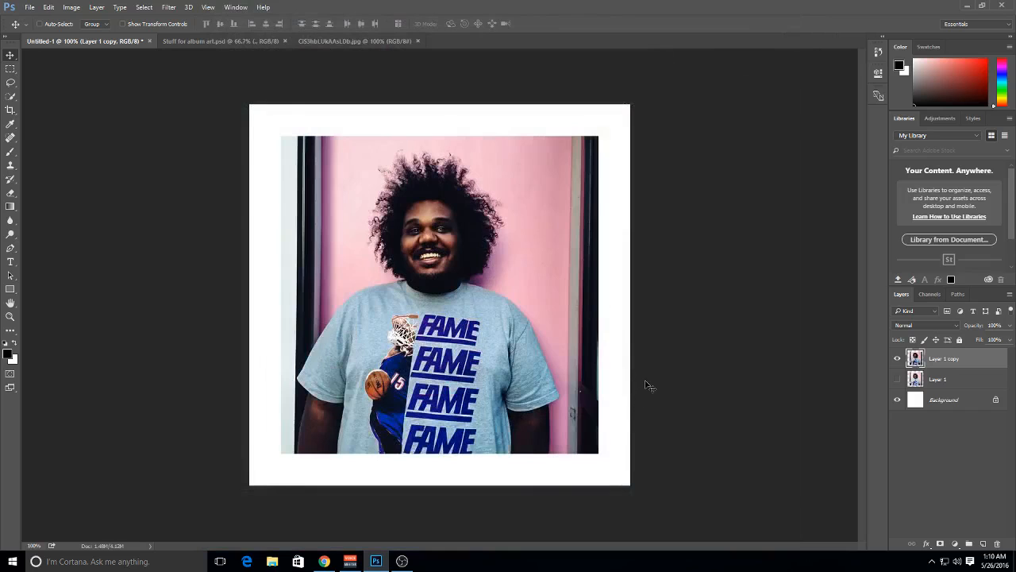
Show Layer 1 and toggle the visibility of Layer 1 copy to compare the edited portrait with the original
key(ctrl+plus)
key(ctrl+minus)
click(898, 379)
click(898, 359)
click(898, 359)
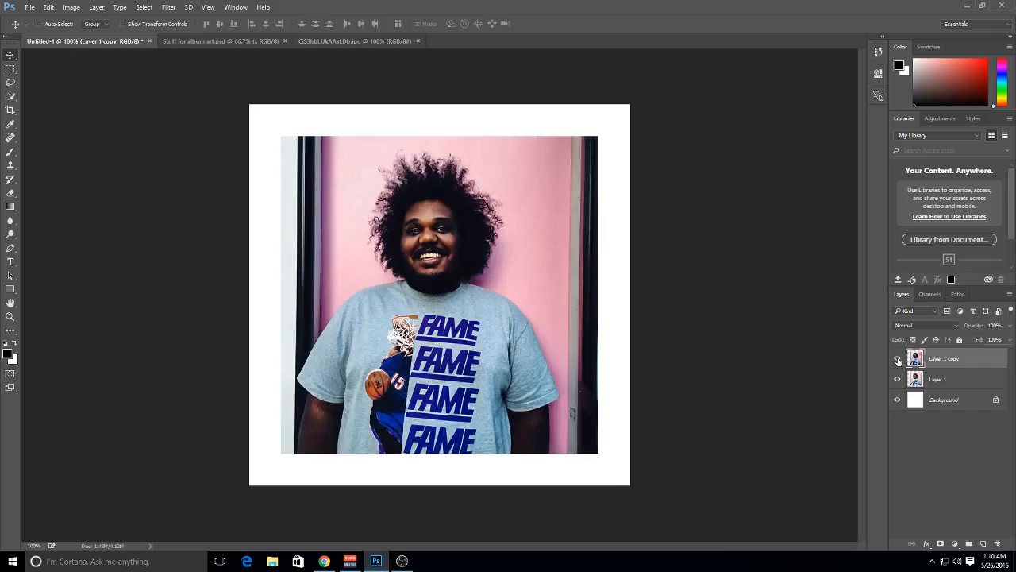
click(898, 359)
click(898, 359)
click(898, 359)
click(898, 359)
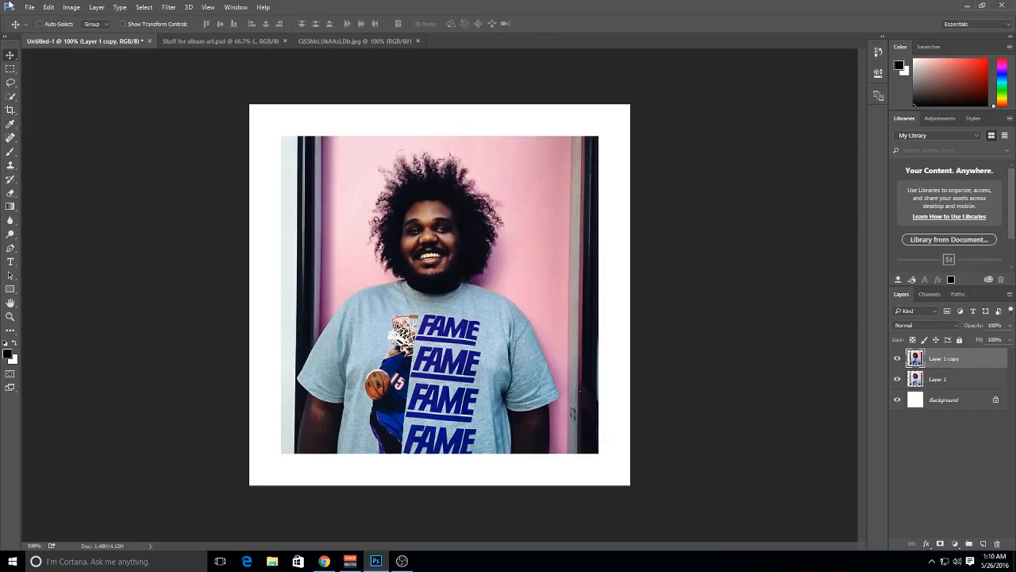
Duplicate Layer 1 copy and open the duplicate in the Camera Raw Filter
click(168, 7)
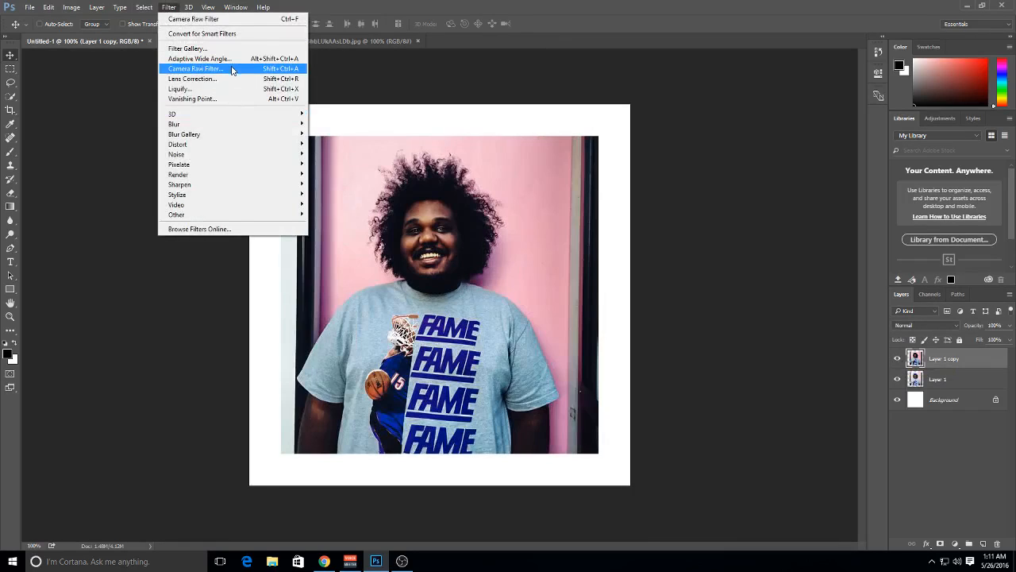
click(946, 365)
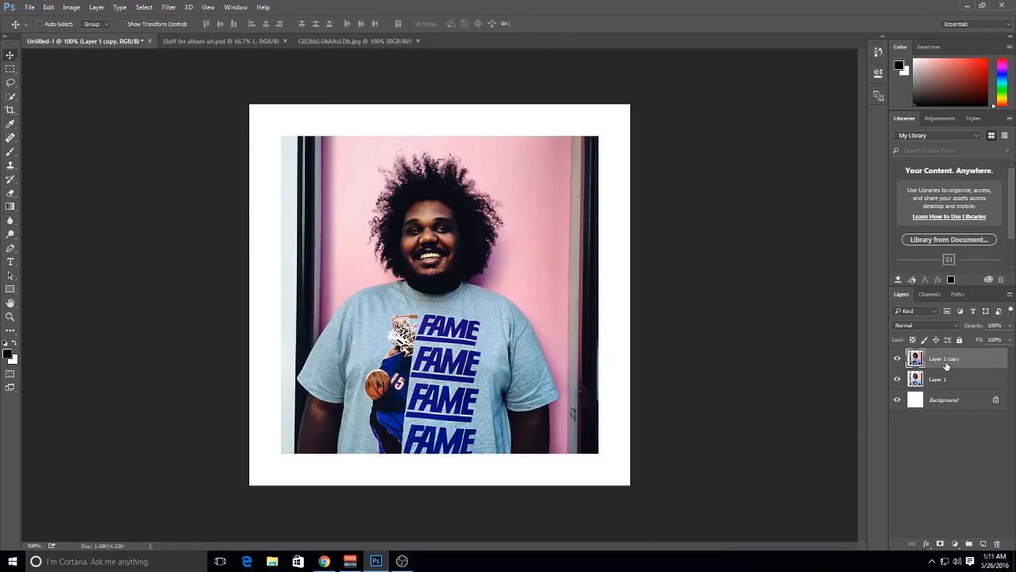
key(ctrl+j)
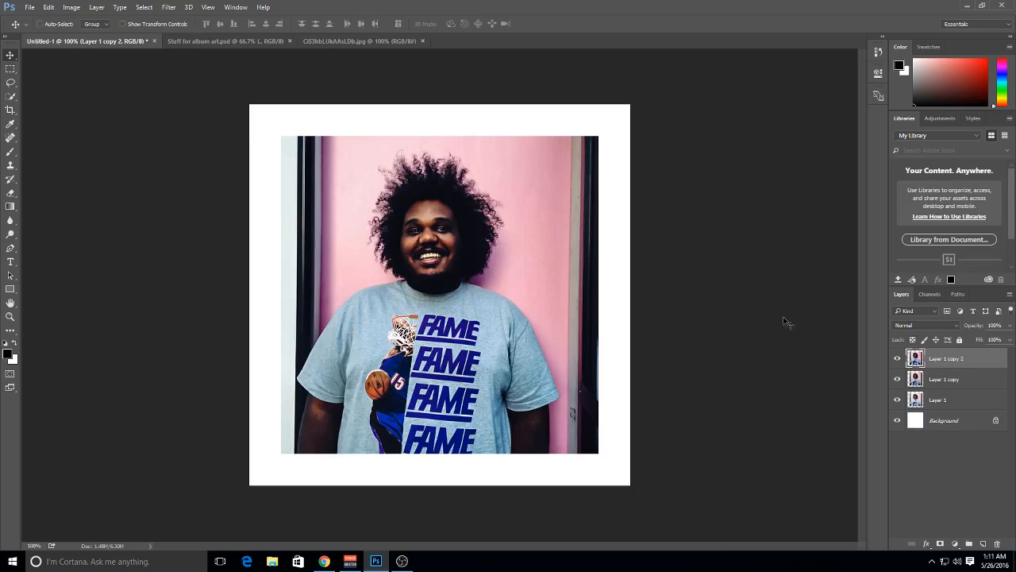
click(168, 6)
click(233, 72)
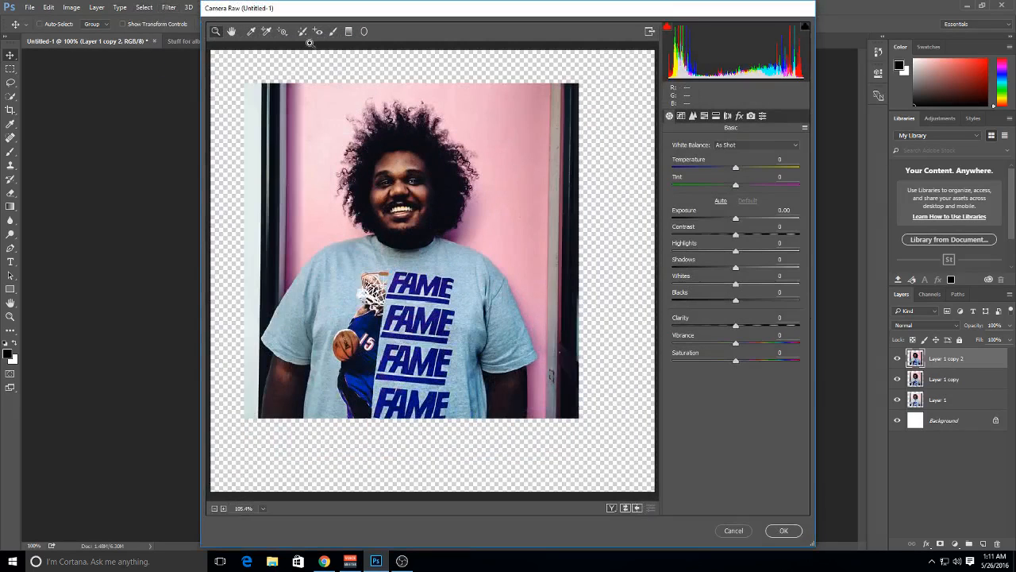
Try the HSL saturation of Reds at +100, reset it to 0, and look over the luminance settings
click(715, 116)
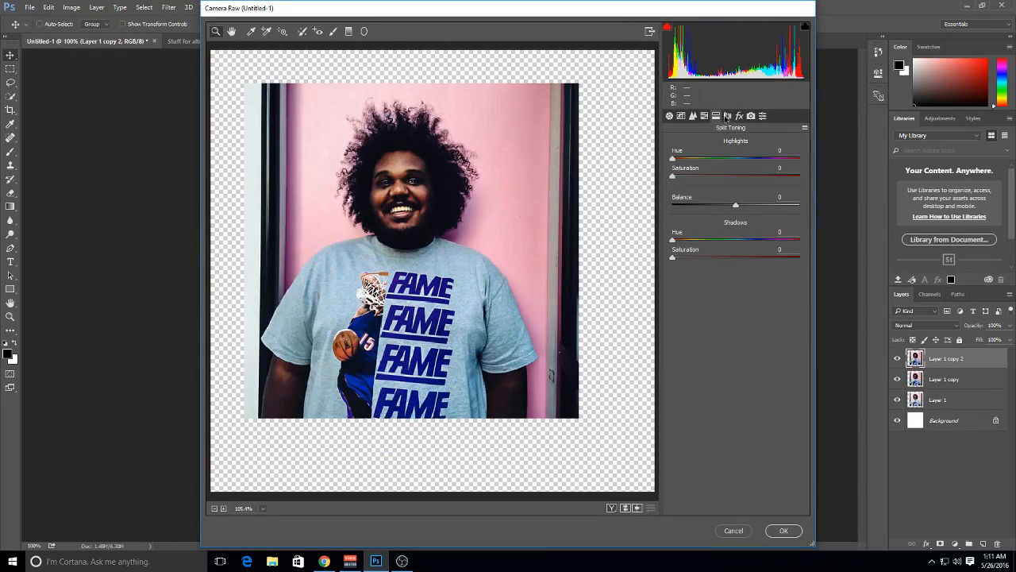
click(704, 117)
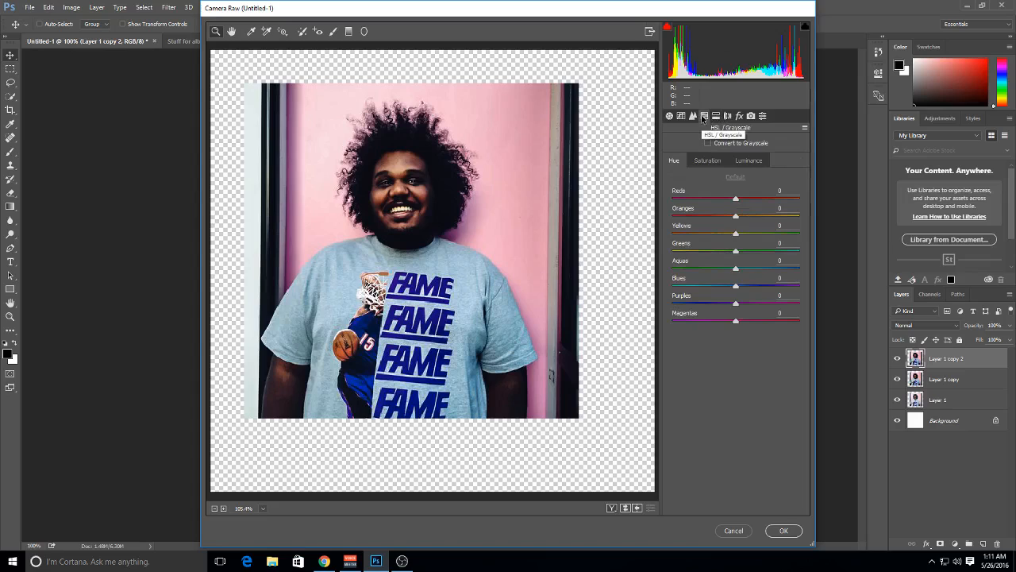
click(706, 162)
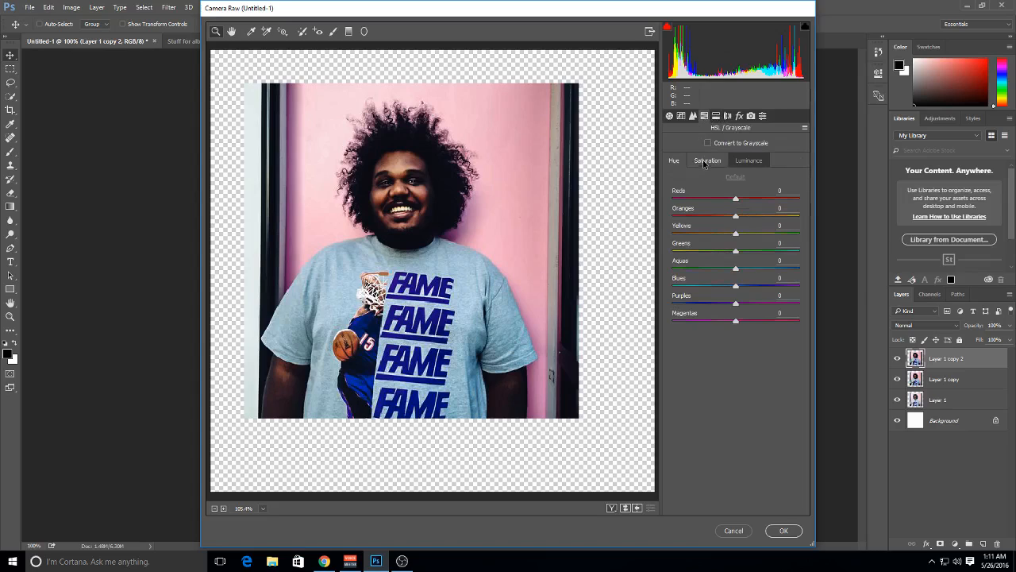
drag(696, 199, 806, 215)
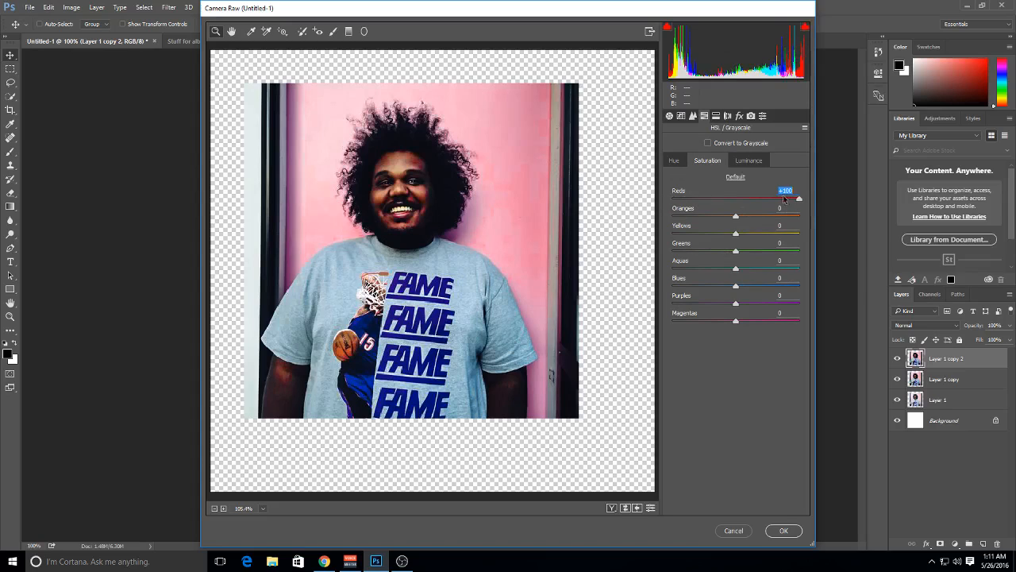
text(0)
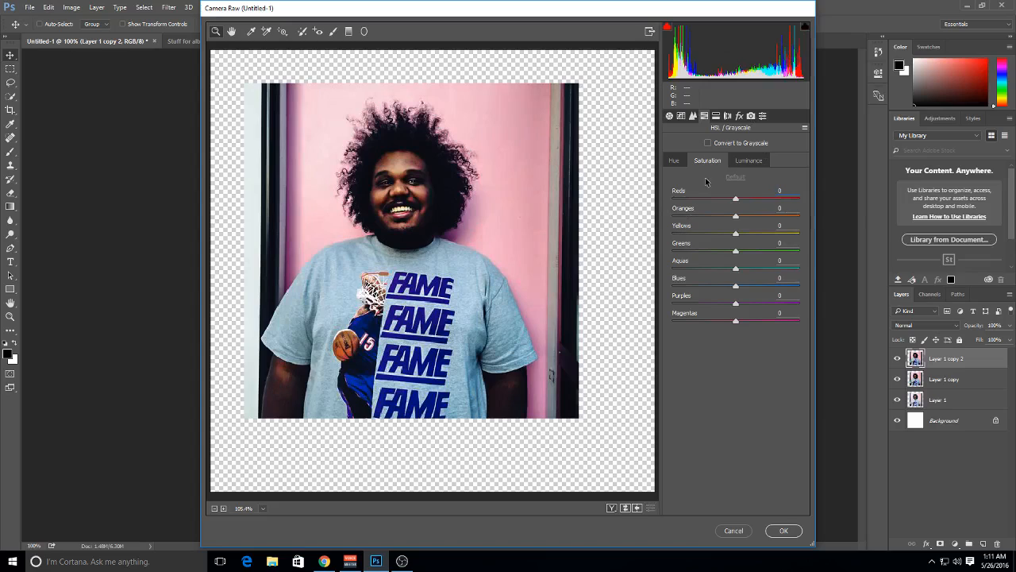
click(740, 163)
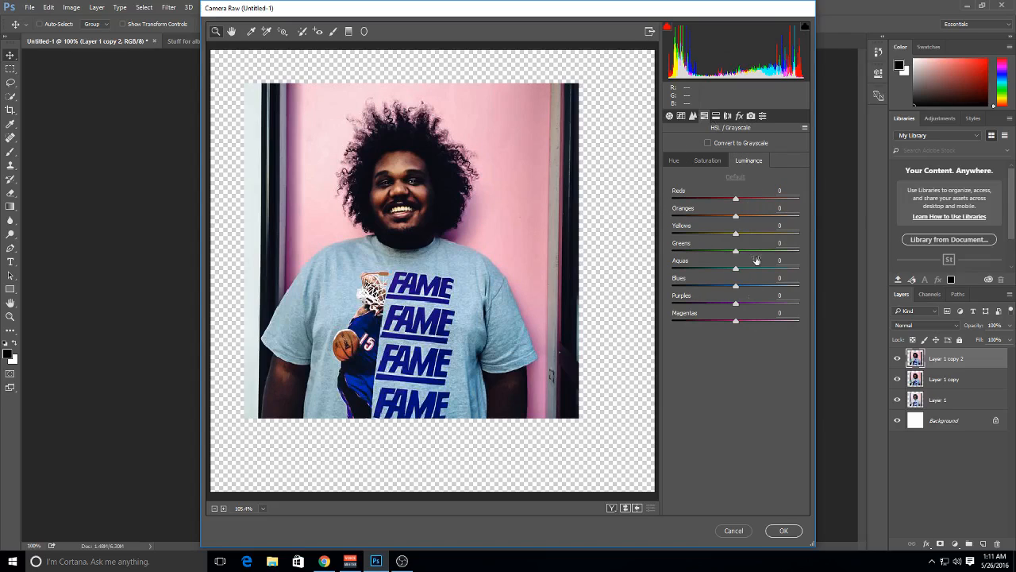
Set the manual lens correction's Lens Vignetting Amount to -100
click(727, 116)
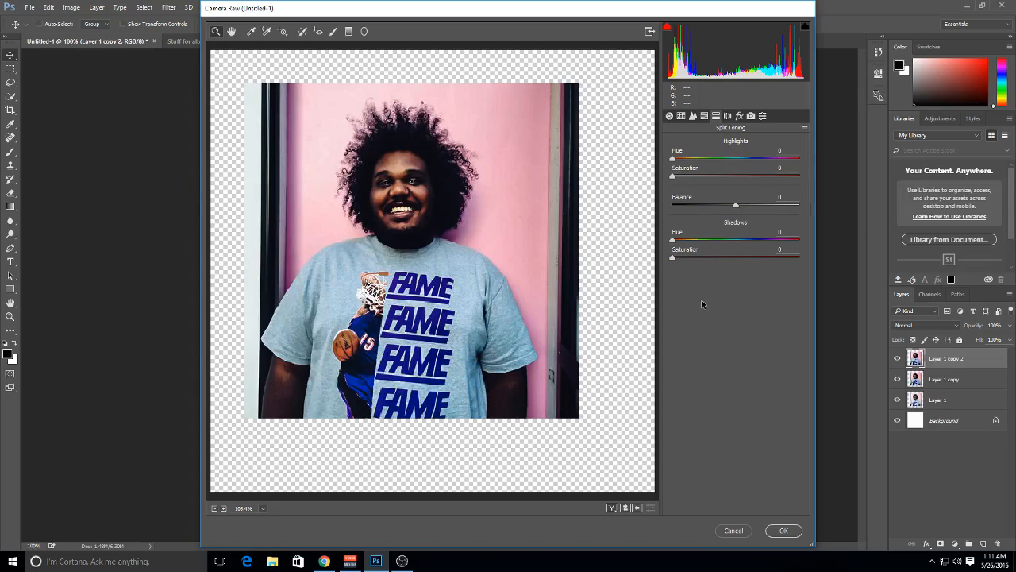
click(728, 116)
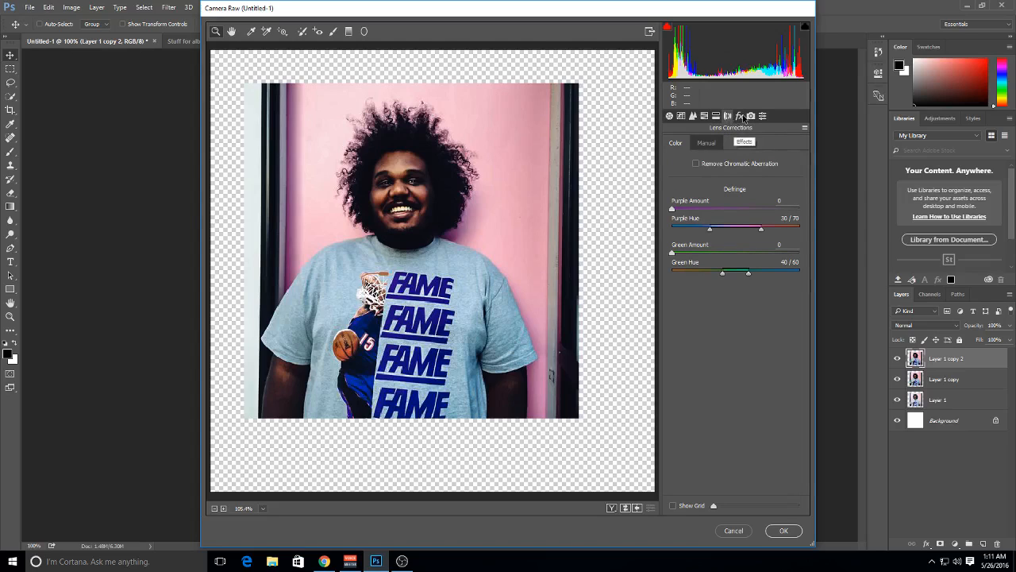
click(706, 143)
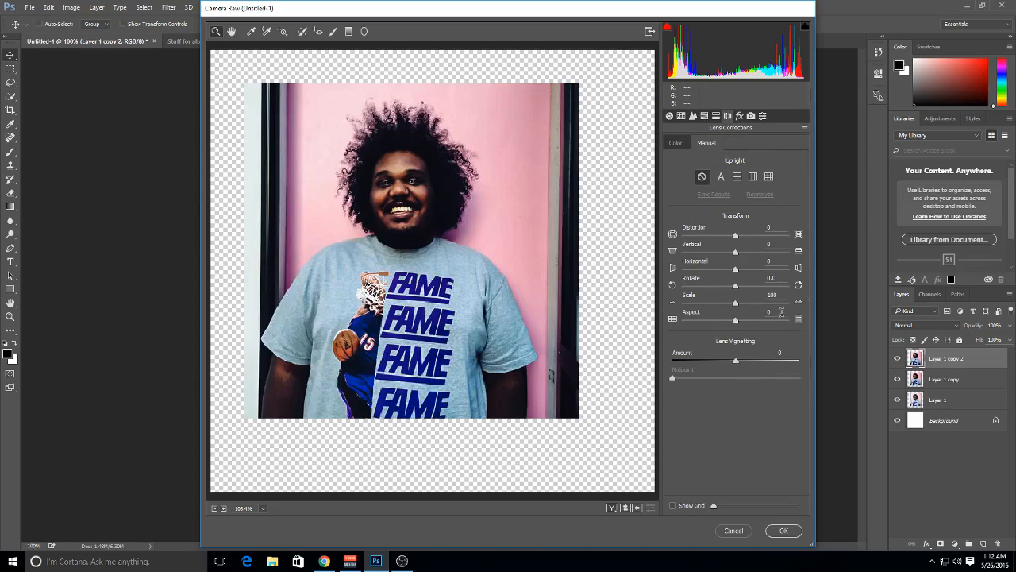
drag(735, 360, 672, 362)
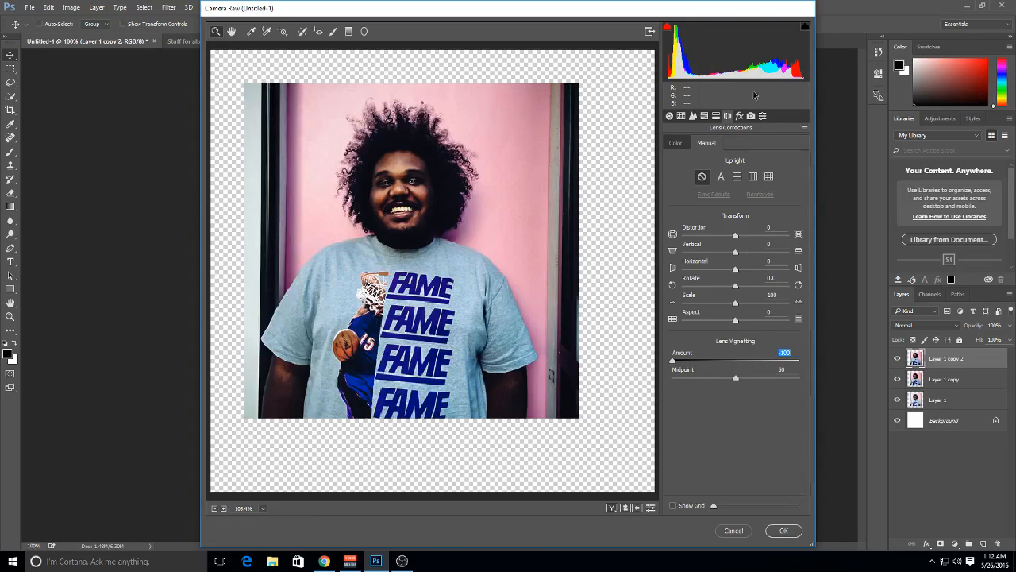
Set the Dehaze Amount to +2 and the Grain Amount to 9, checking the eye area up close
click(740, 117)
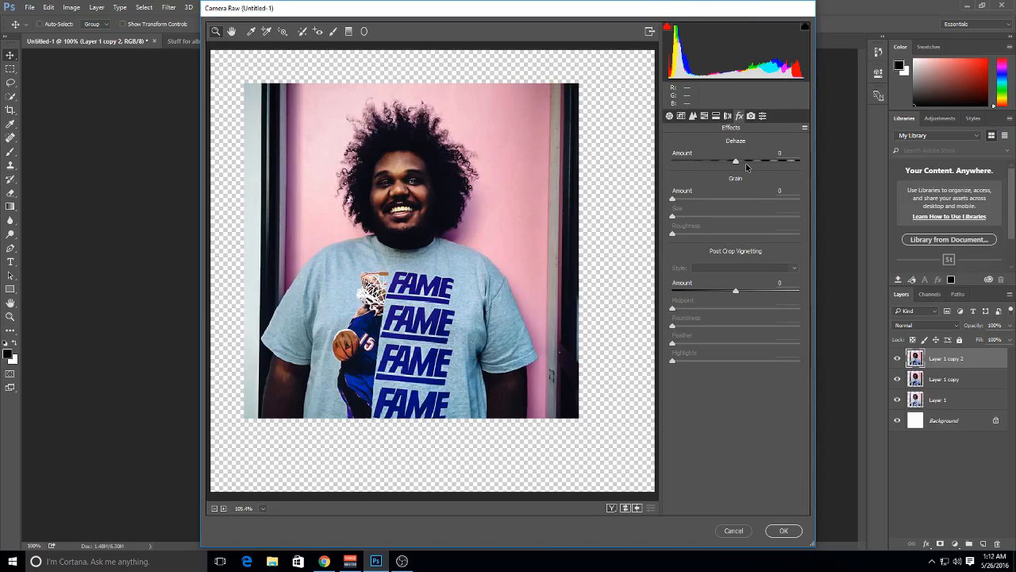
mouse_move(746, 164)
mouse_down()
mouse_move(766, 165)
mouse_move(641, 163)
mouse_move(816, 173)
mouse_move(723, 164)
mouse_move(737, 164)
mouse_up()
click(388, 174)
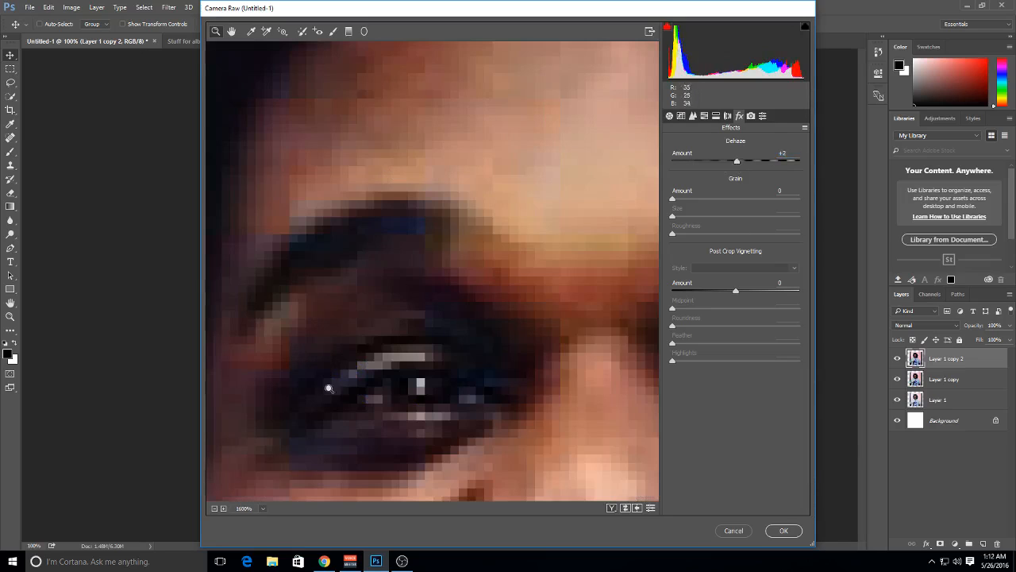
click(254, 511)
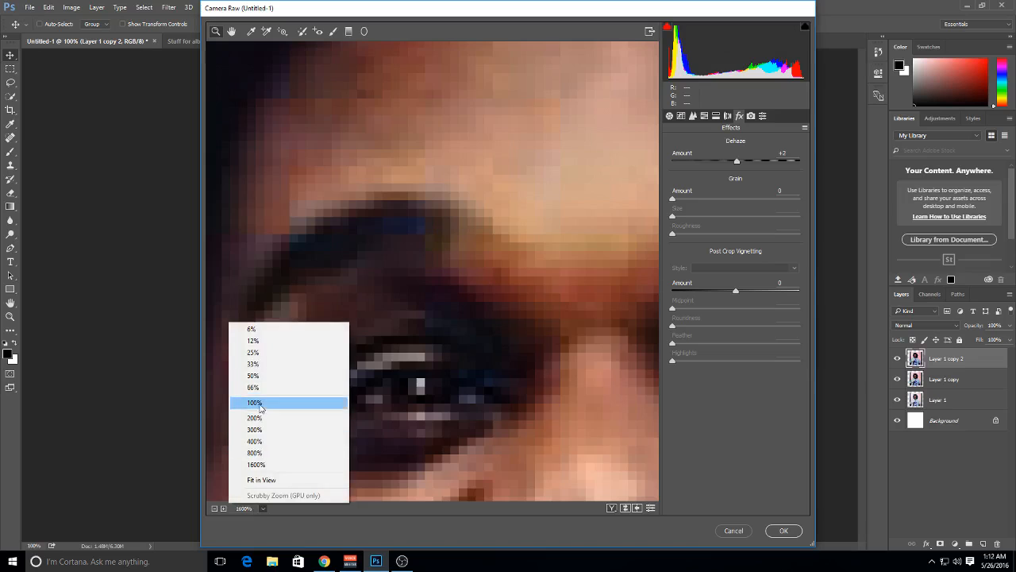
click(268, 479)
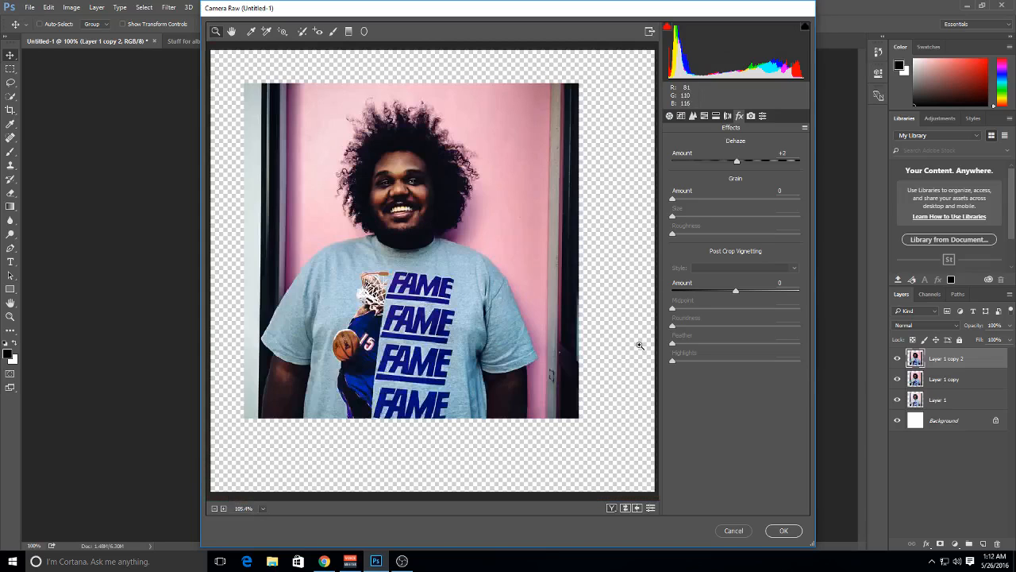
click(689, 198)
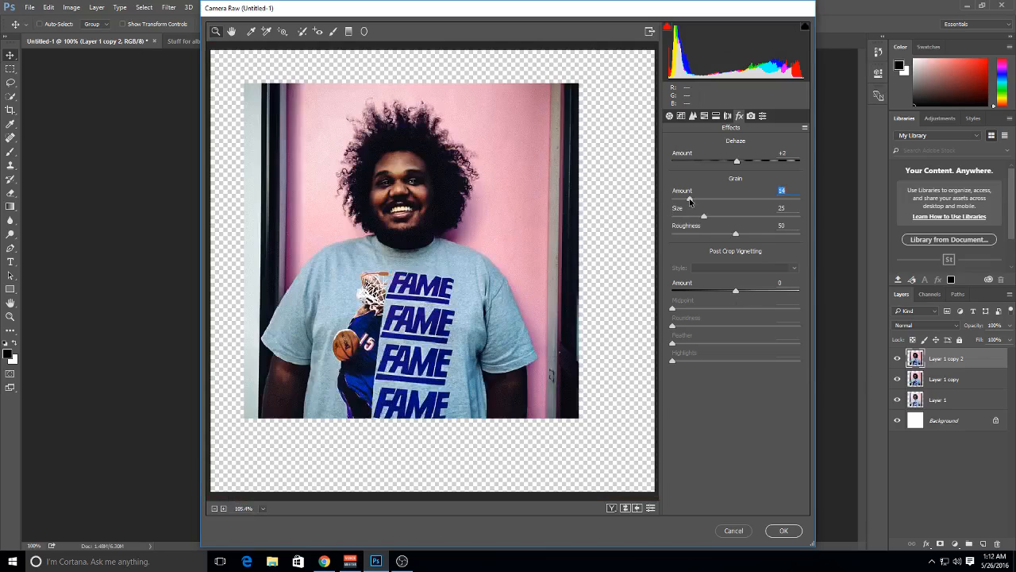
drag(692, 202, 683, 204)
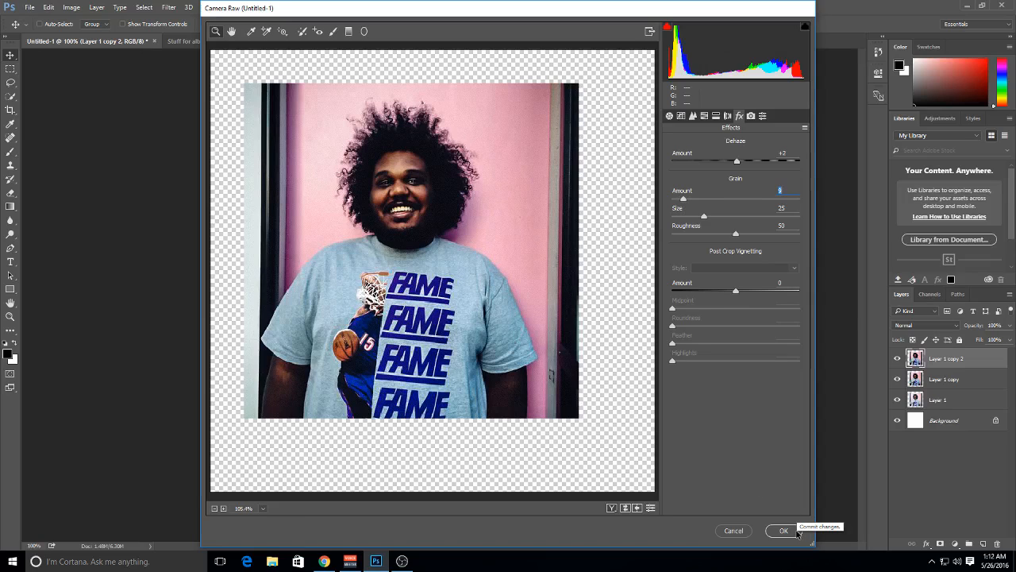
Save all the current Camera Raw settings as a preset named Album Tutorial and apply the filter
click(754, 117)
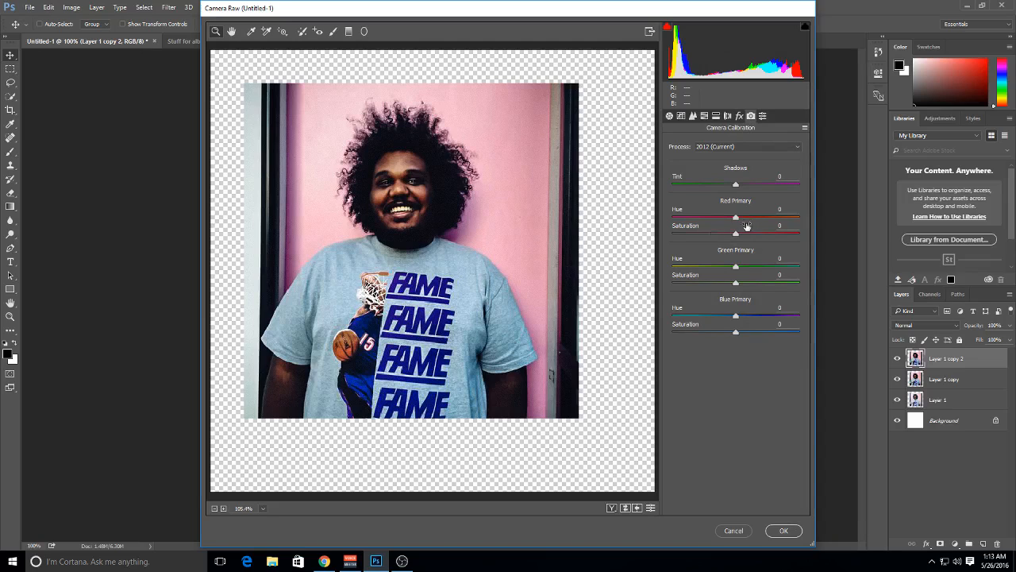
click(762, 116)
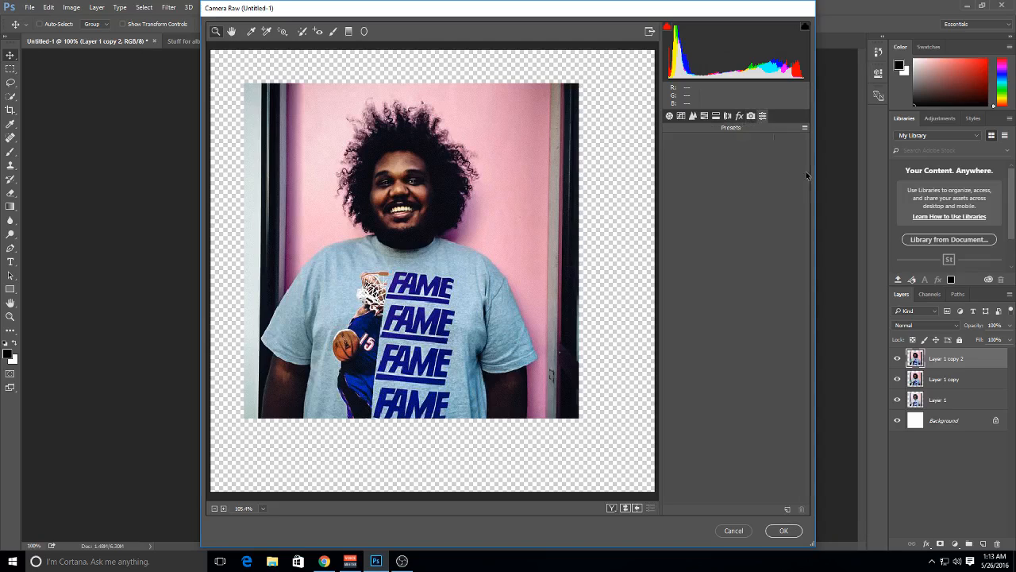
click(786, 510)
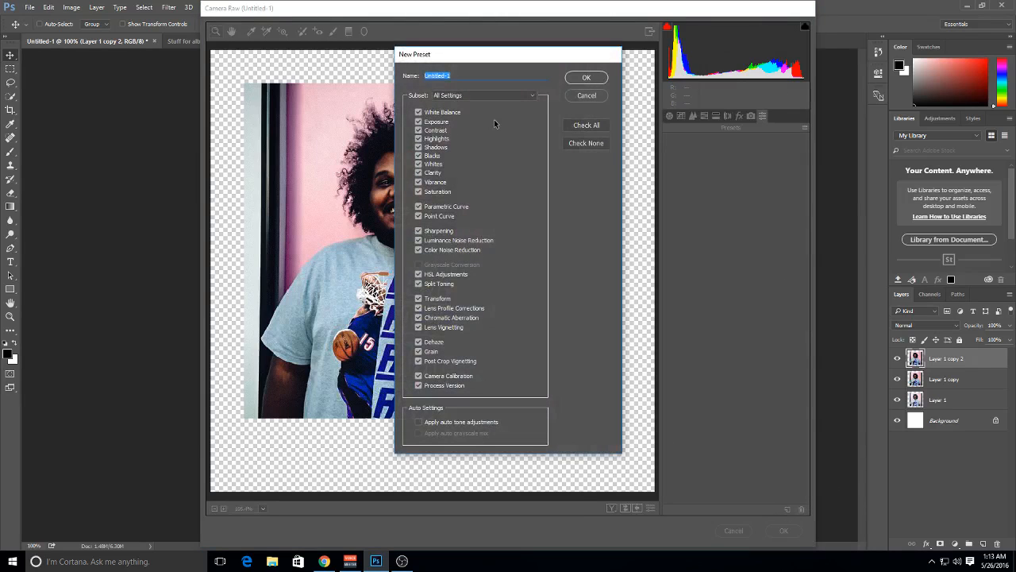
text(Album Tutorial)
key(Return)
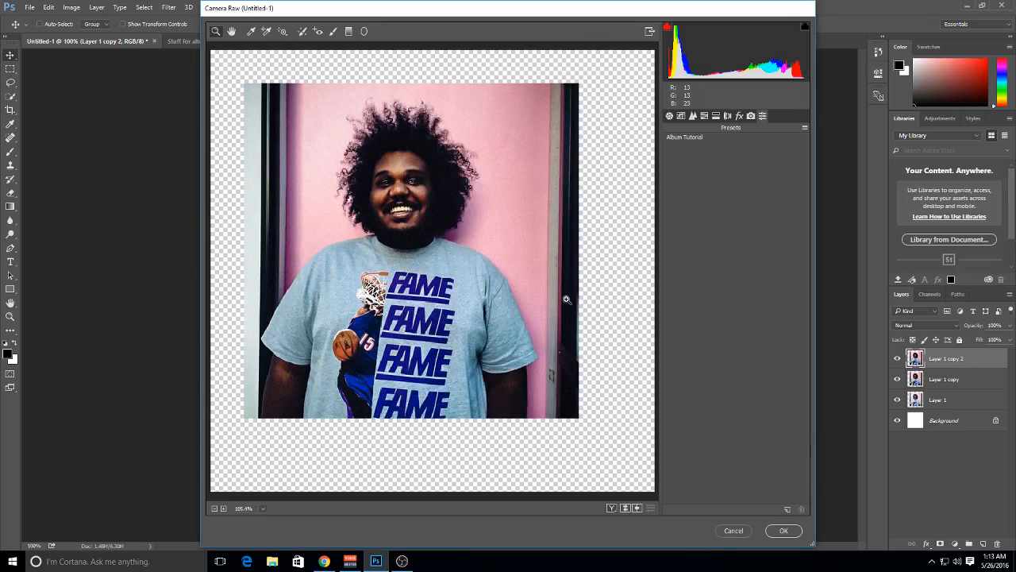
click(782, 531)
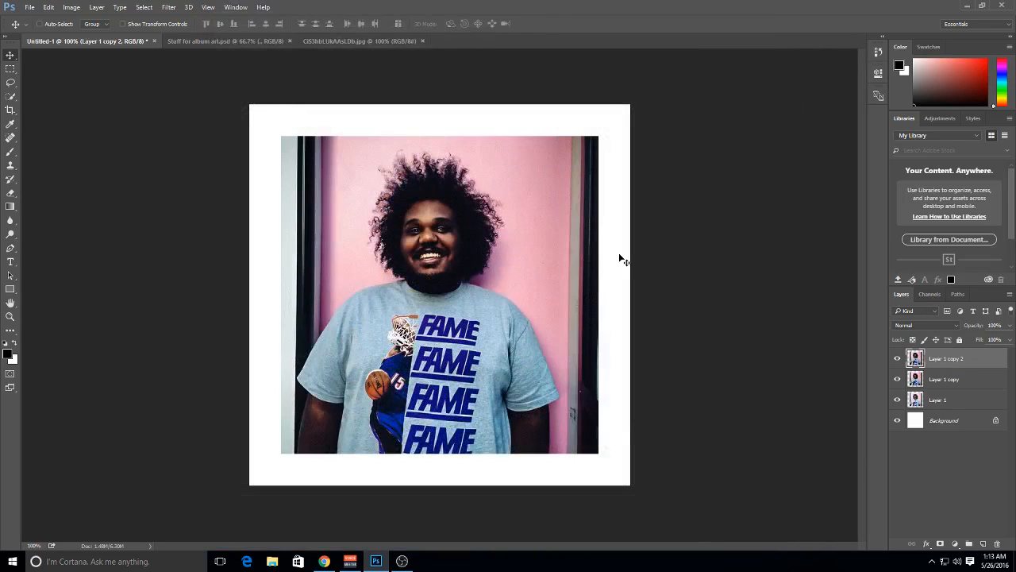
Hide Layer 1 copy and toggle the visibility of Layer 1 copy 2 to compare the final edit with Layer 1
scroll(622, 259, up, 3)
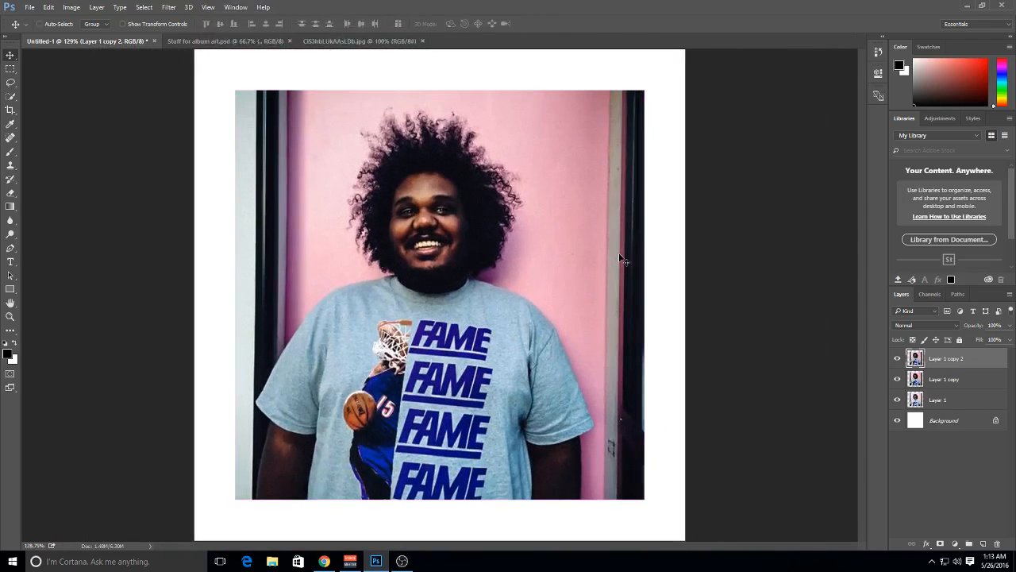
scroll(620, 256, down, 3)
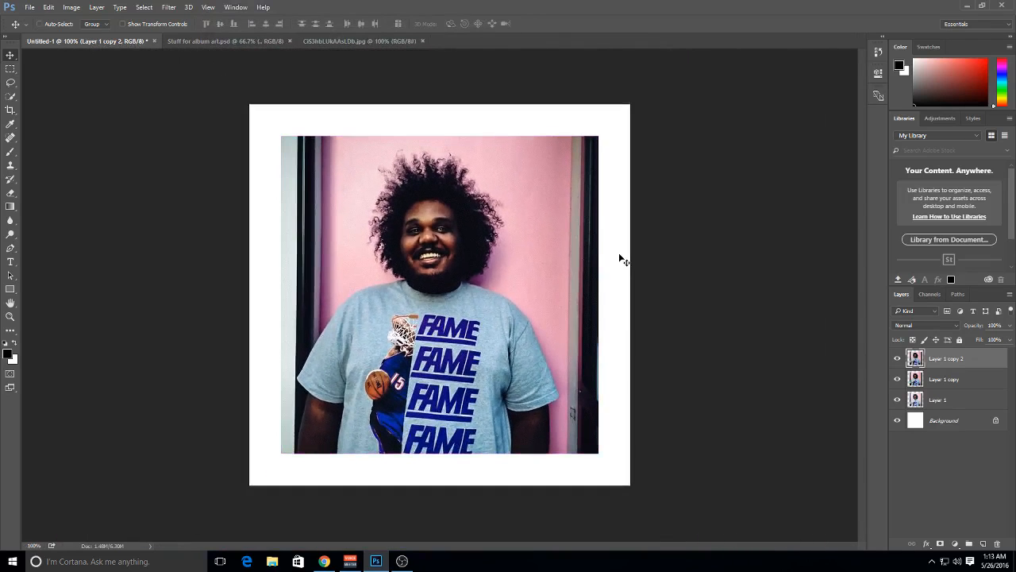
click(898, 380)
click(899, 359)
click(898, 359)
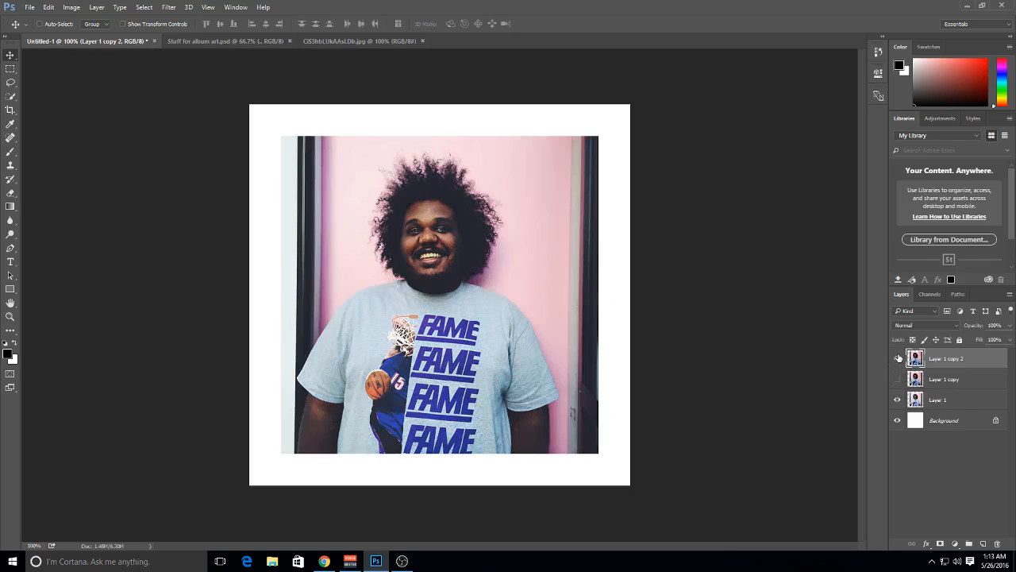
click(898, 359)
click(898, 359)
click(898, 359)
click(898, 359)
click(898, 359)
click(898, 359)
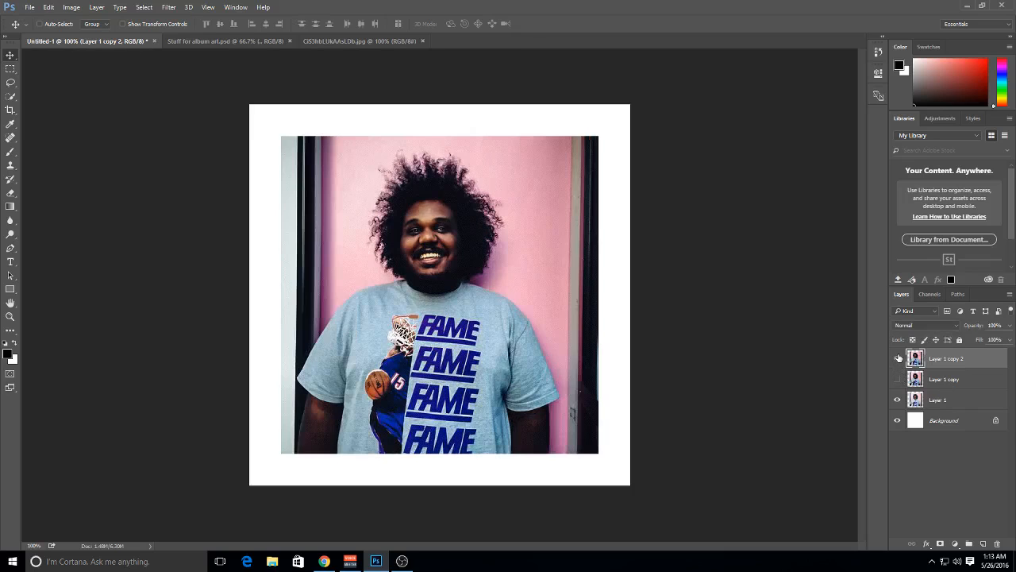
Toggle Layer 1 copy 2 once more to compare the edit, and look through the layers of Stuff for album art.psd
click(898, 359)
click(899, 359)
click(249, 40)
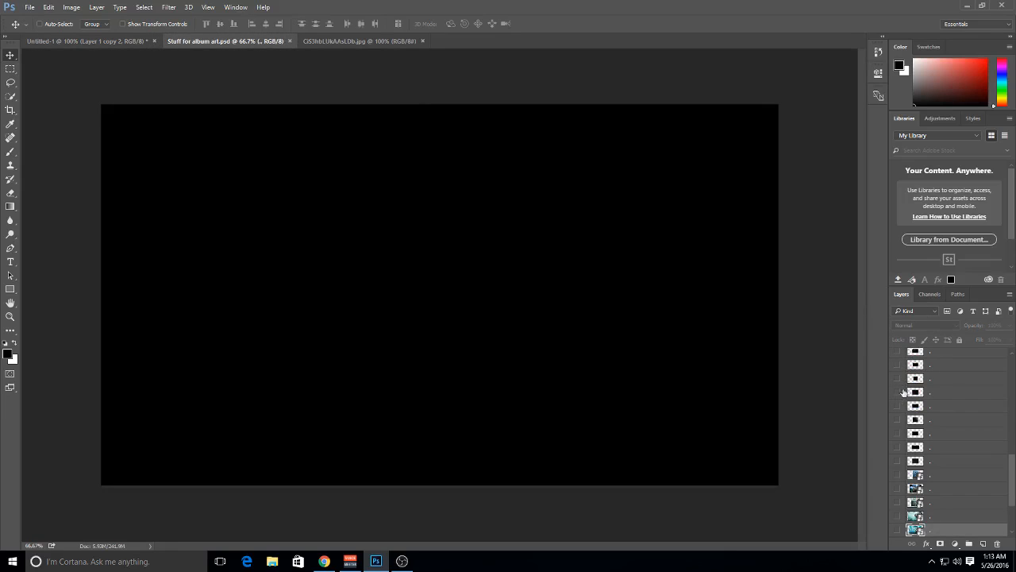
scroll(914, 397, up, 10)
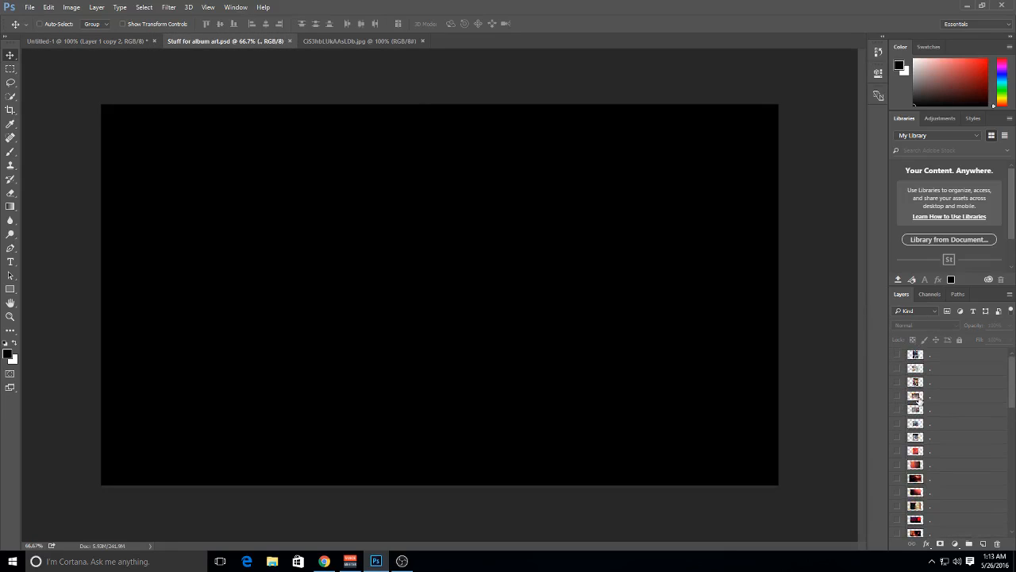
scroll(918, 401, down, 10)
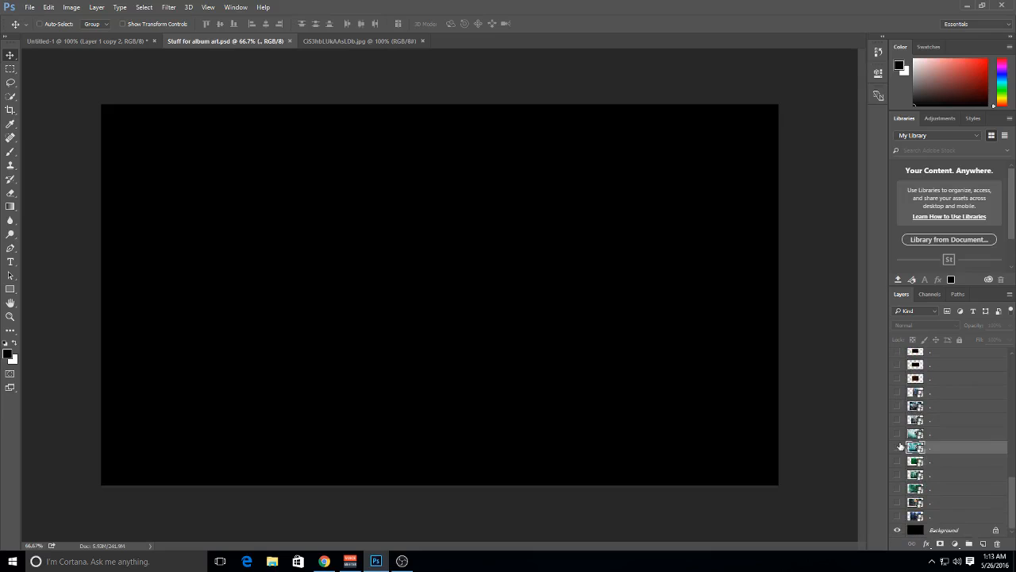
scroll(901, 446, up, 3)
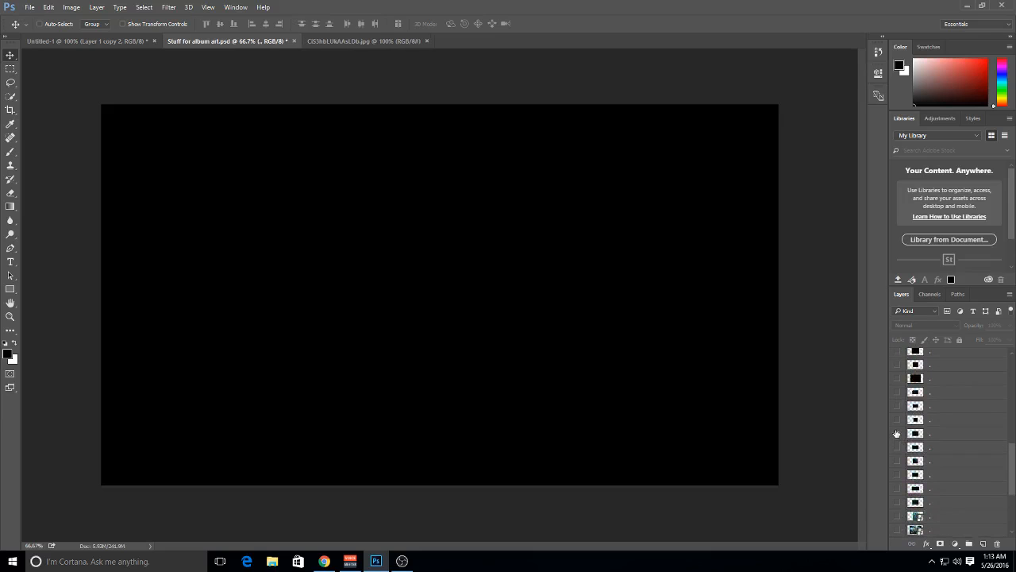
scroll(897, 432, up, 3)
scroll(900, 431, down, 6)
scroll(901, 435, up, 7)
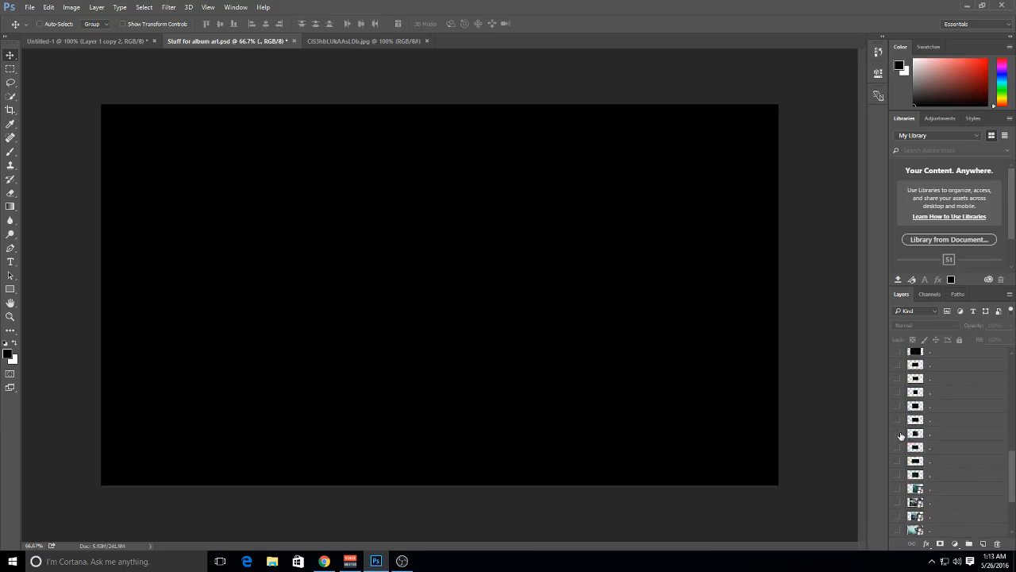
scroll(903, 393, up, 3)
Preview several dark and red film texture layers by briefly showing and hiding each one
click(898, 379)
click(898, 380)
click(898, 365)
click(898, 366)
scroll(898, 370, up, 2)
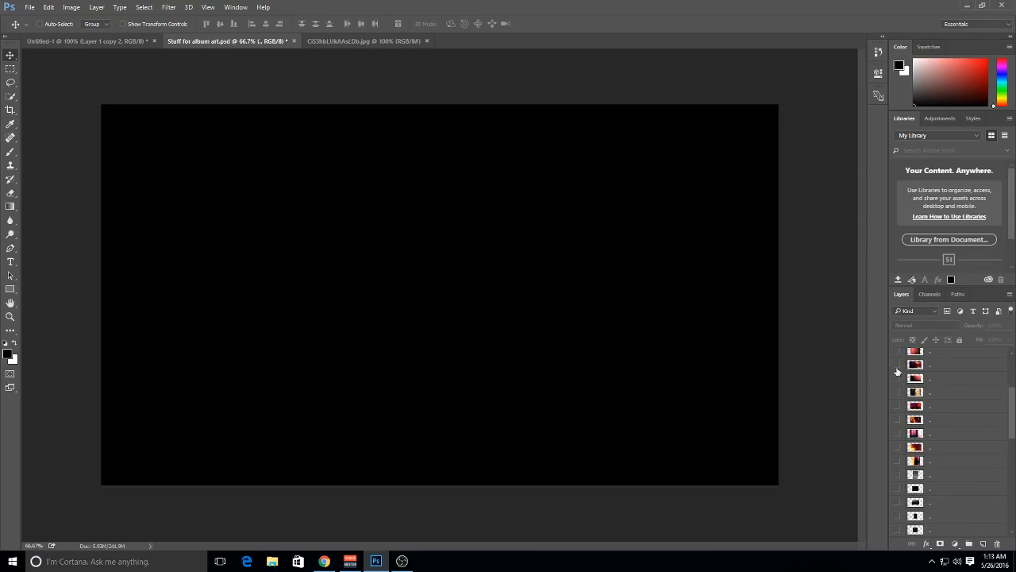
click(898, 365)
click(898, 366)
scroll(898, 367, up, 2)
click(899, 365)
click(898, 365)
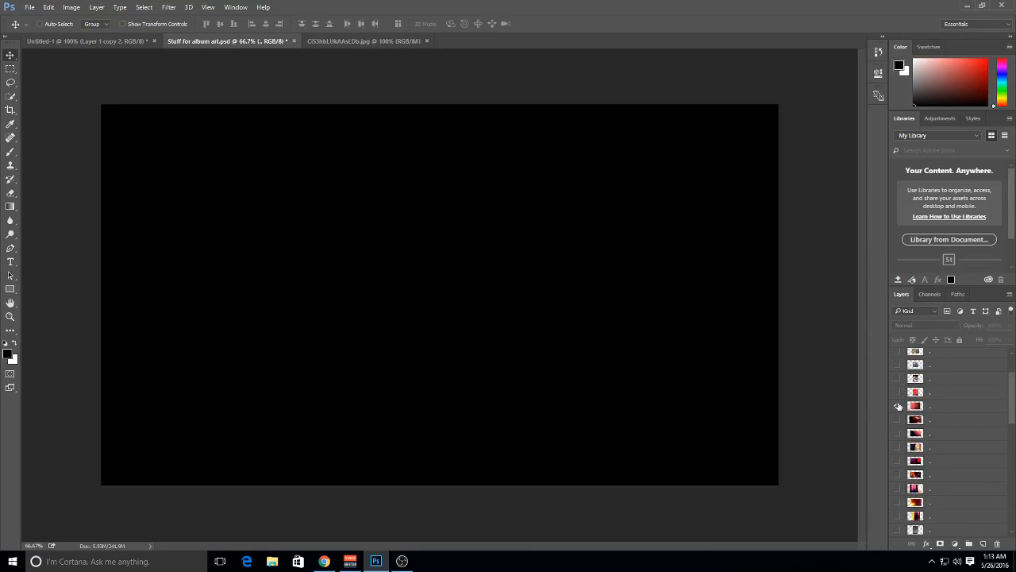
click(898, 406)
click(898, 406)
click(898, 419)
click(898, 420)
Show the red-orange scratched film texture, copy it into Untitled-1 and clip it to Layer 1 copy 2
click(898, 406)
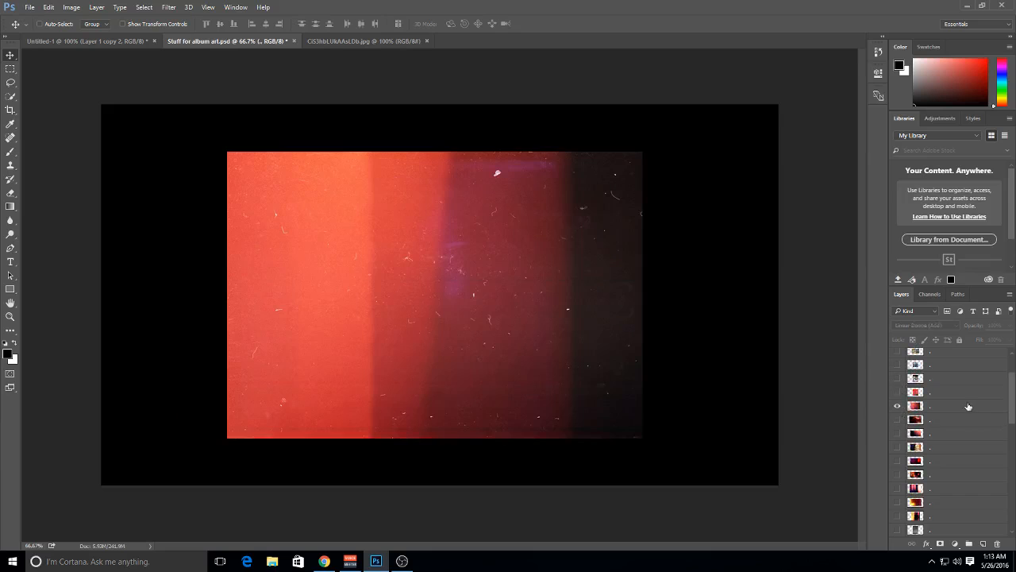
click(968, 406)
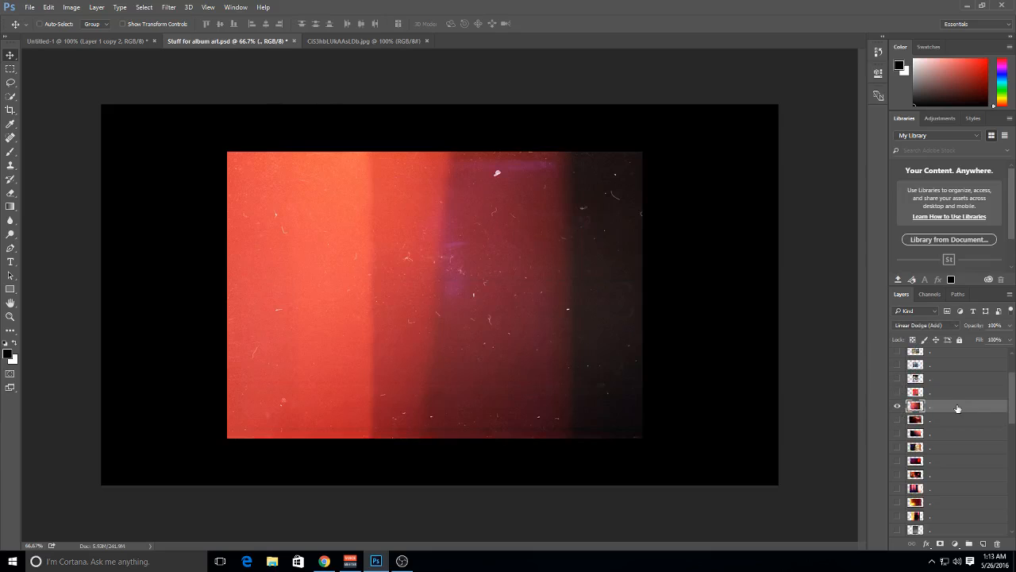
drag(510, 286, 491, 302)
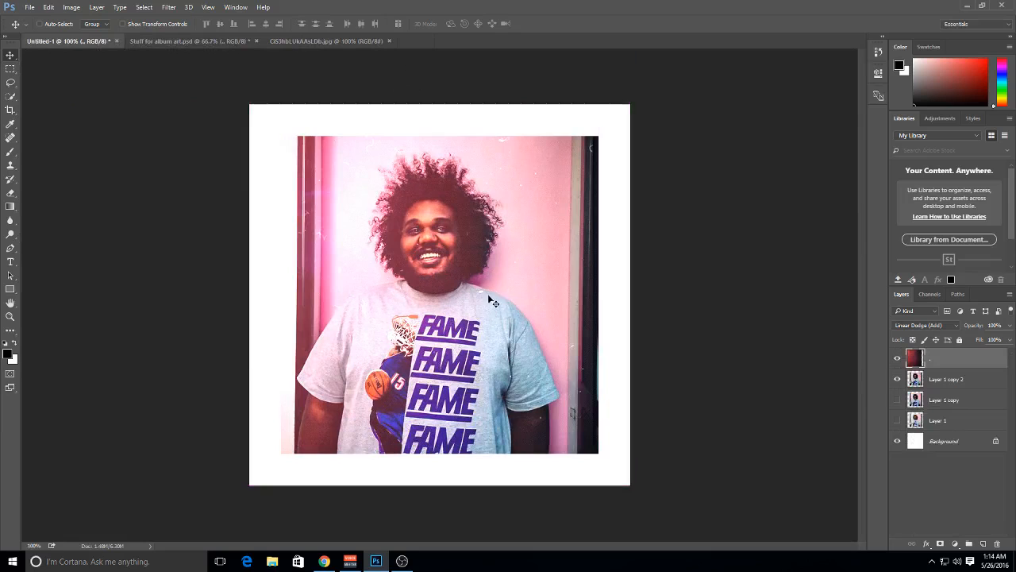
right_click(940, 374)
click(907, 263)
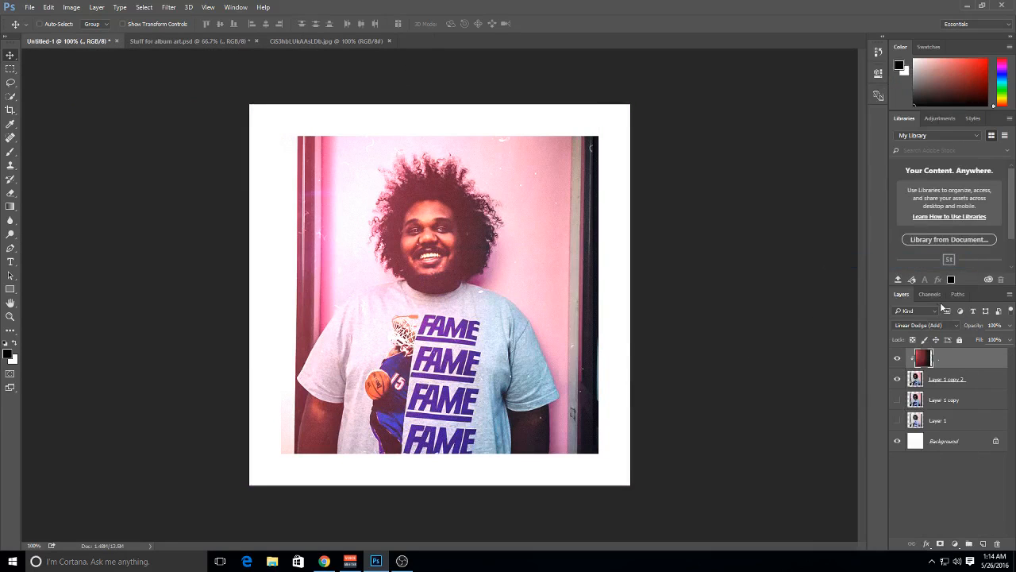
Desaturate the clipped film texture completely with Hue/Saturation, setting Saturation to -100
drag(971, 328, 1015, 337)
key(ctrl+u)
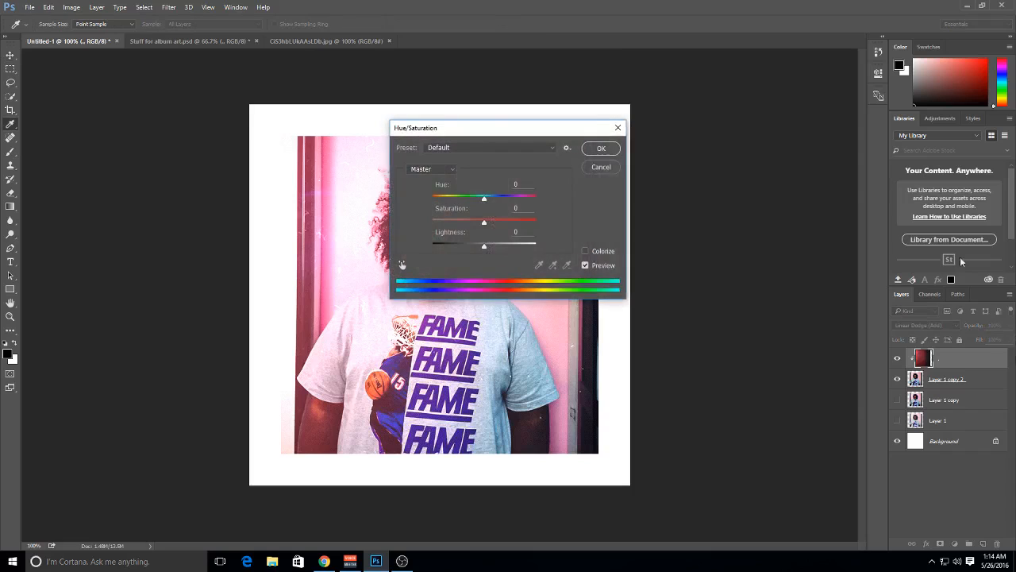
drag(470, 124, 654, 102)
drag(638, 187, 533, 193)
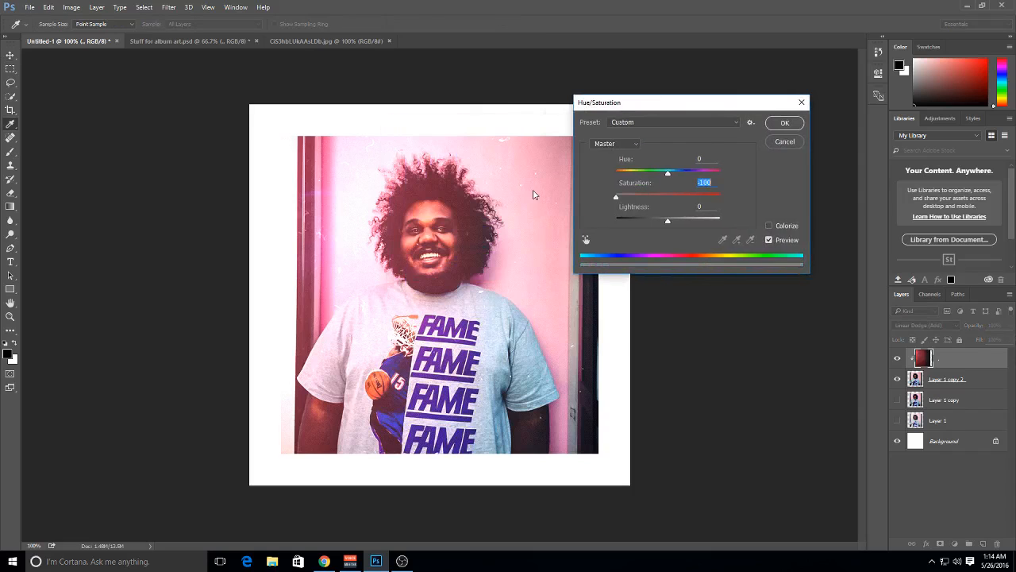
click(788, 123)
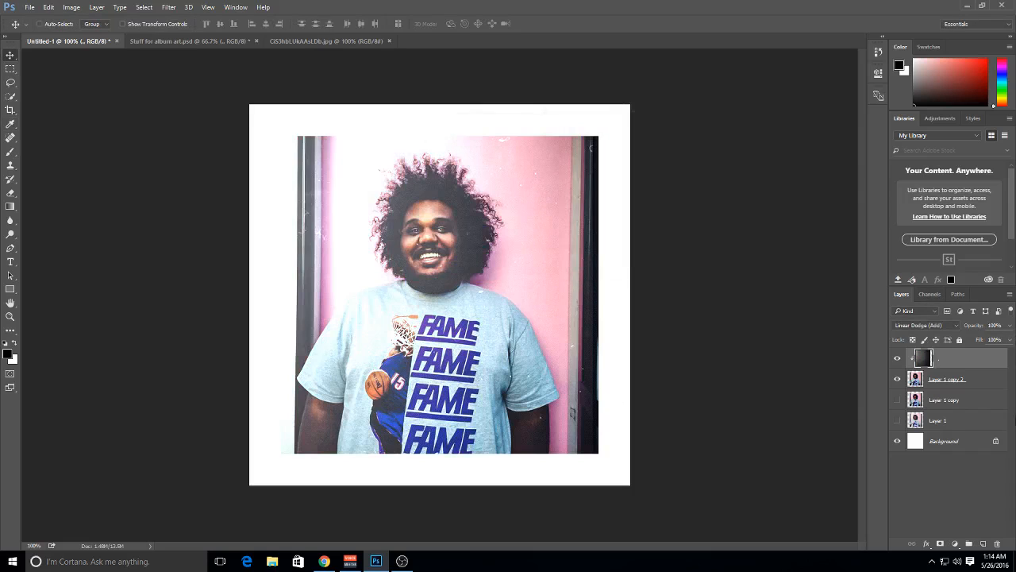
Reposition the desaturated texture over the portrait at 52% opacity, and select the Background layer
mouse_move(556, 319)
mouse_down()
mouse_move(523, 305)
mouse_move(587, 317)
mouse_move(550, 329)
mouse_move(574, 332)
mouse_move(542, 331)
mouse_move(582, 355)
mouse_move(469, 294)
mouse_move(497, 340)
mouse_move(505, 330)
mouse_move(544, 372)
mouse_up()
drag(972, 325, 945, 335)
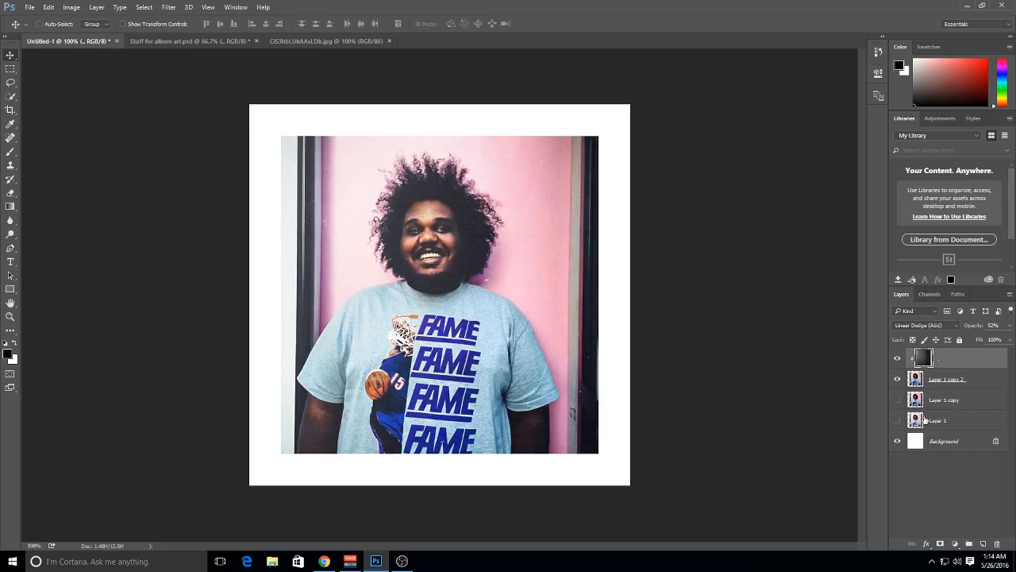
click(929, 455)
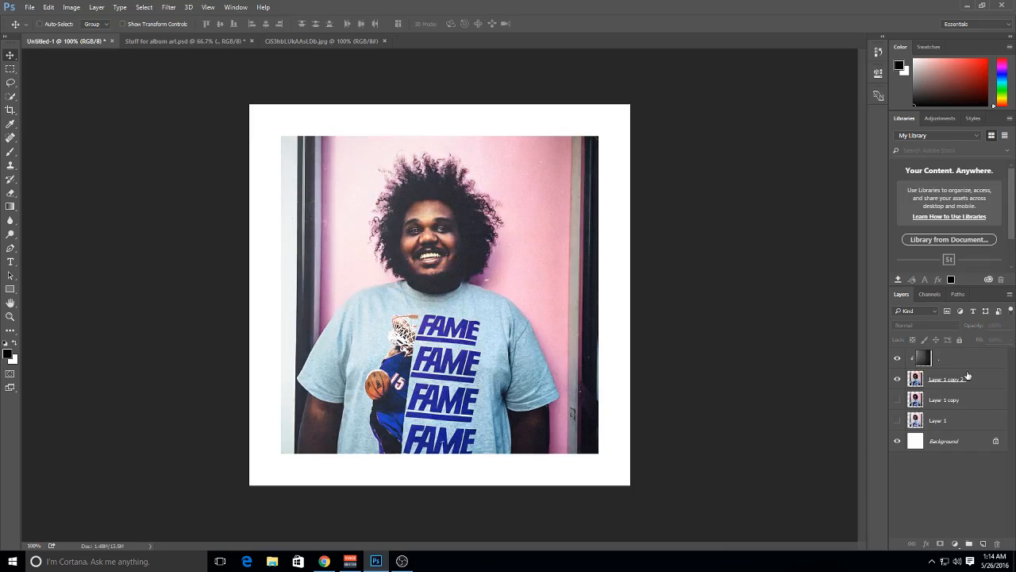
click(950, 437)
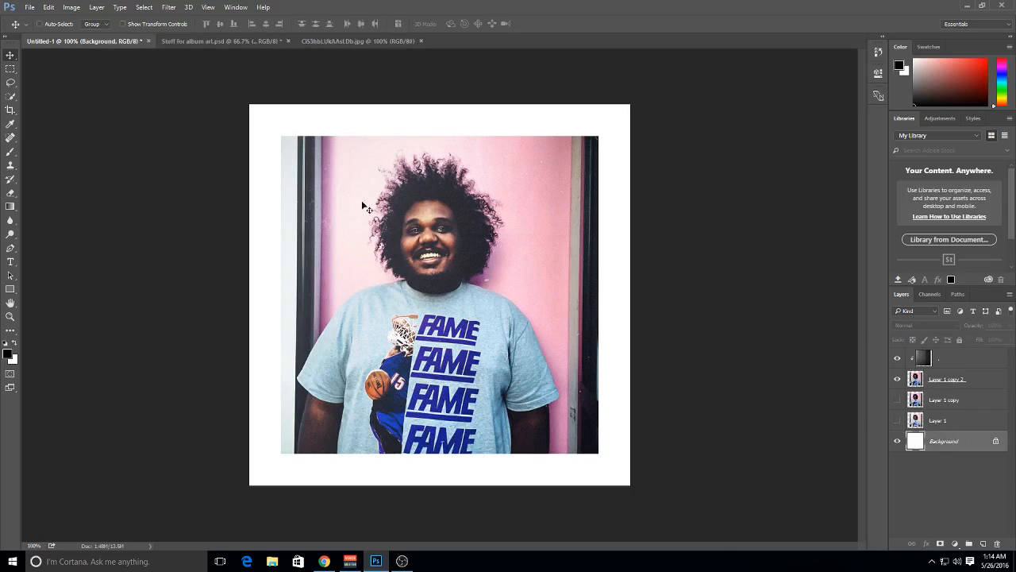
Preview one by one the texture layers above the red film layer in Stuff for album art.psd
click(212, 38)
scroll(996, 398, down, 2)
scroll(996, 397, up, 3)
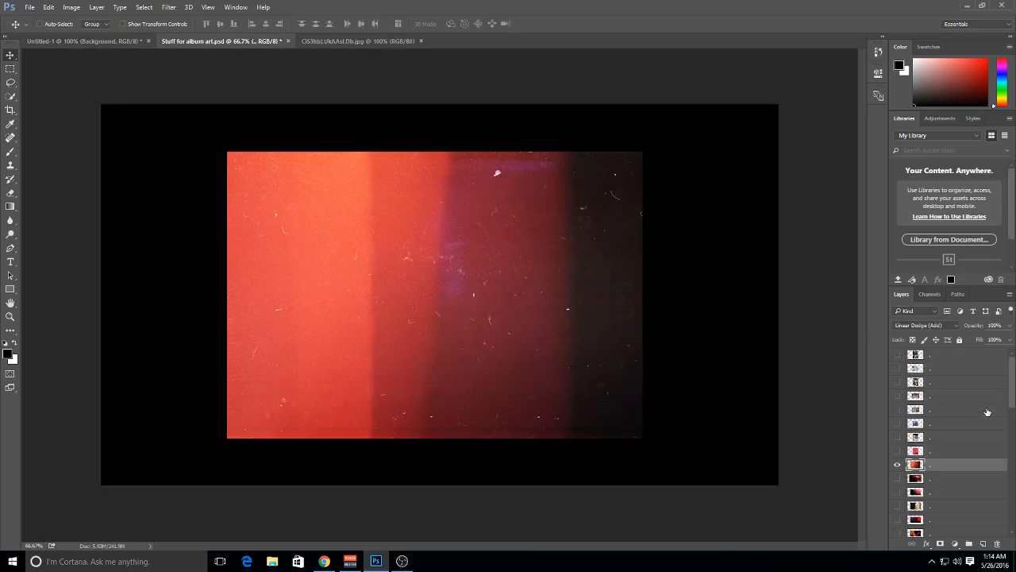
click(897, 369)
click(897, 369)
click(896, 357)
click(898, 355)
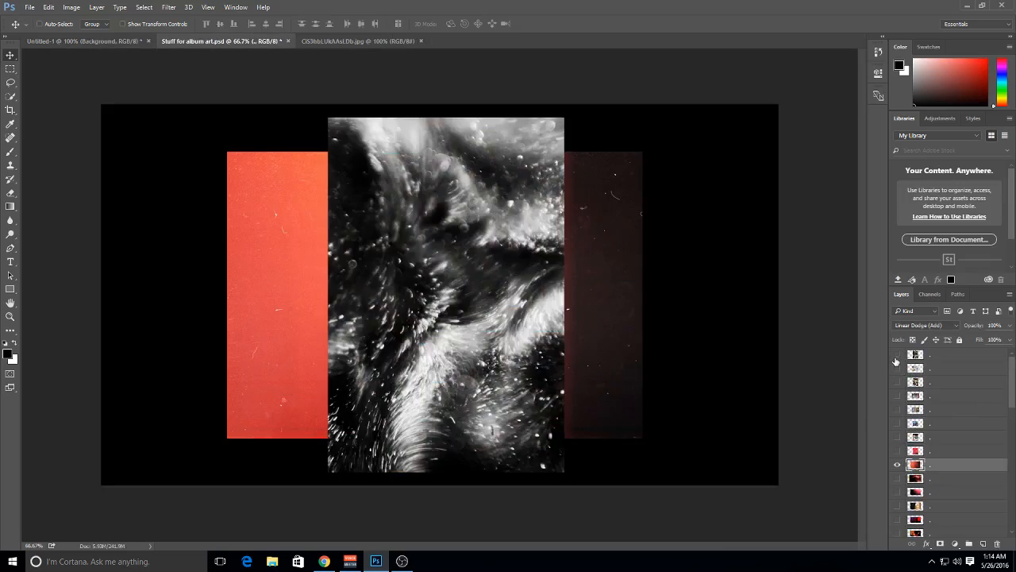
click(897, 382)
click(897, 382)
click(897, 395)
click(898, 395)
click(897, 409)
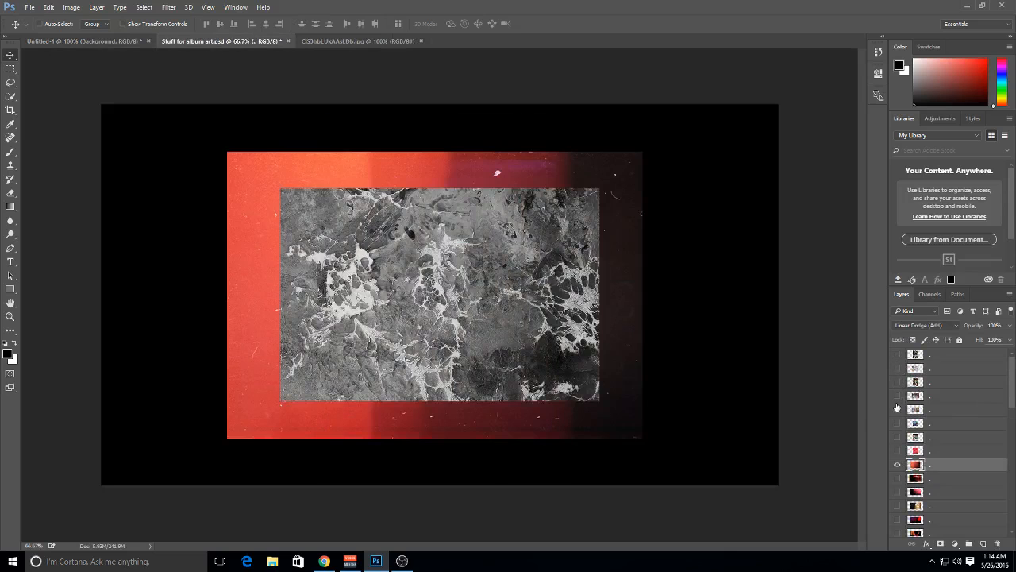
click(897, 409)
click(897, 423)
click(898, 423)
click(898, 437)
click(898, 437)
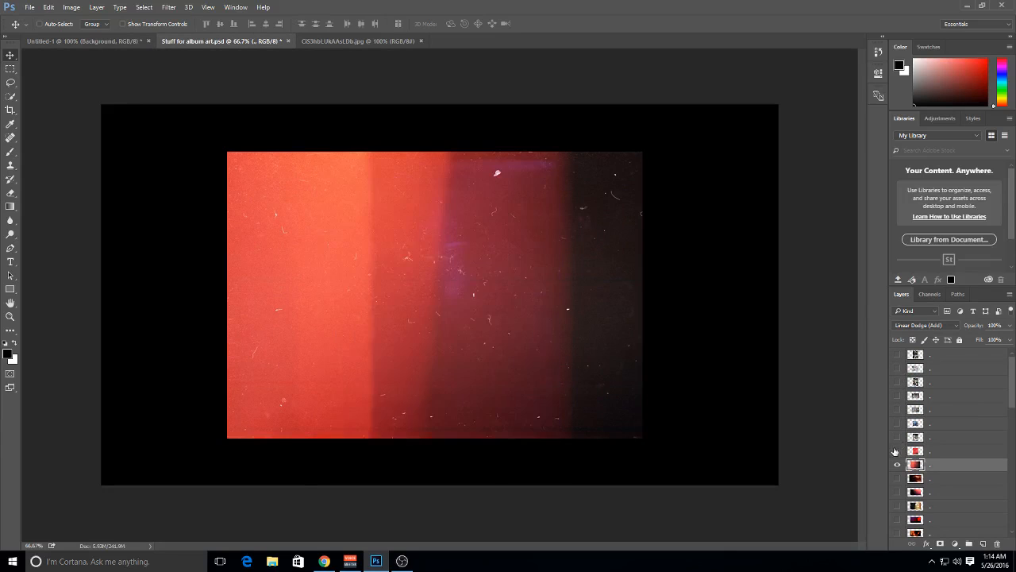
click(897, 451)
click(898, 450)
Hide the red film layer and preview textures farther down the stack, including the blue-green ones above the Background
click(897, 465)
scroll(895, 467, down, 2)
click(897, 464)
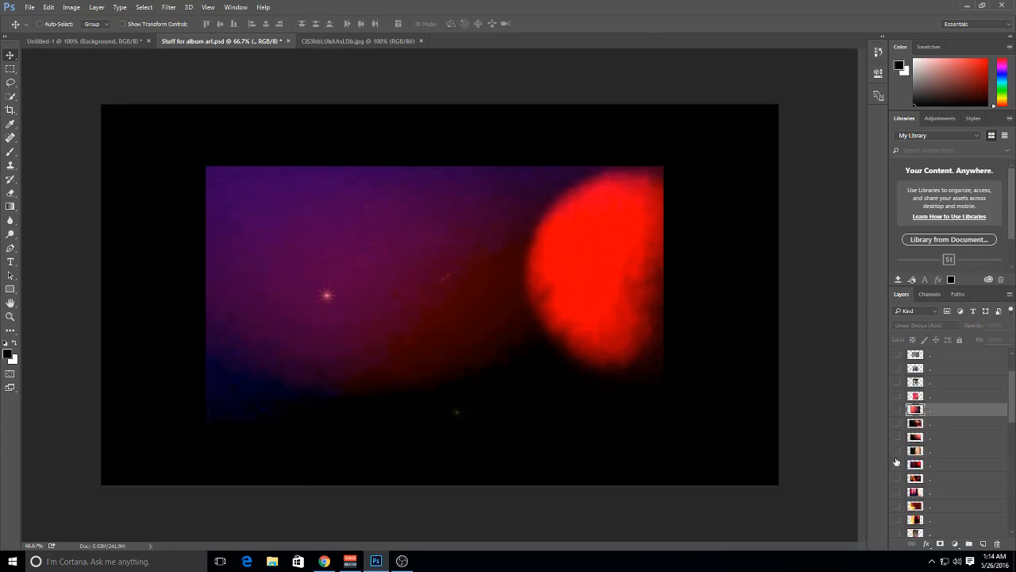
click(898, 465)
click(898, 451)
click(898, 451)
scroll(898, 451, down, 2)
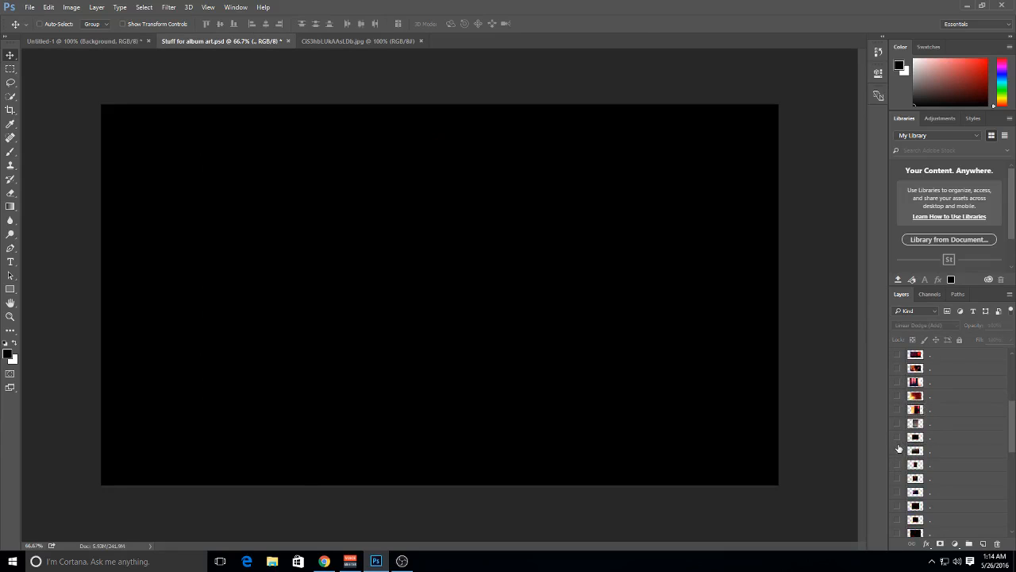
click(898, 436)
scroll(899, 446, down, 2)
scroll(898, 445, down, 3)
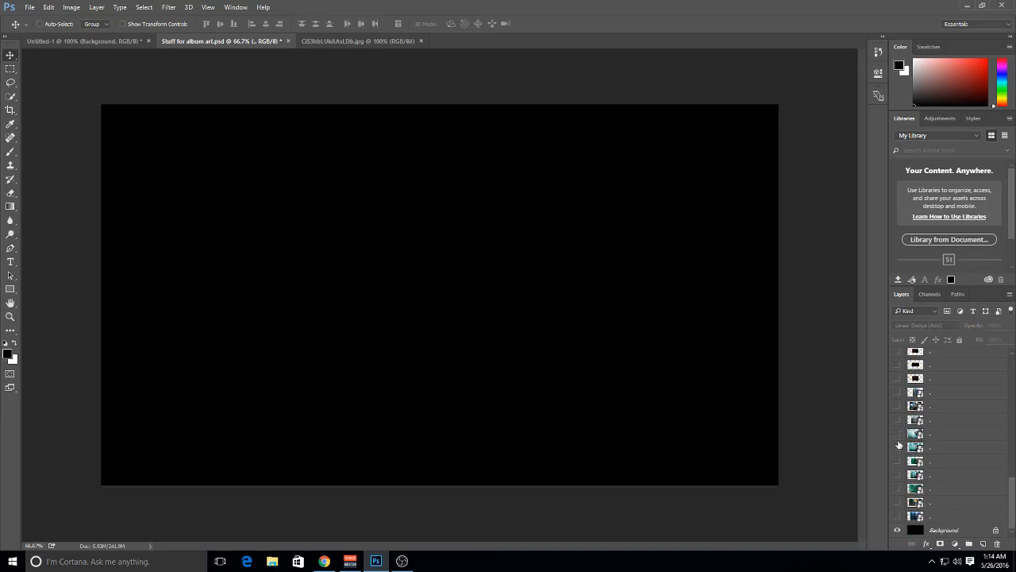
click(898, 446)
click(898, 445)
click(898, 436)
click(898, 436)
click(898, 474)
click(898, 474)
click(898, 461)
click(898, 460)
Switch to Chrome, search Google Images for "paper textures" and open the white 4800 × 3200 crumpled paper image at full size
click(324, 561)
click(220, 6)
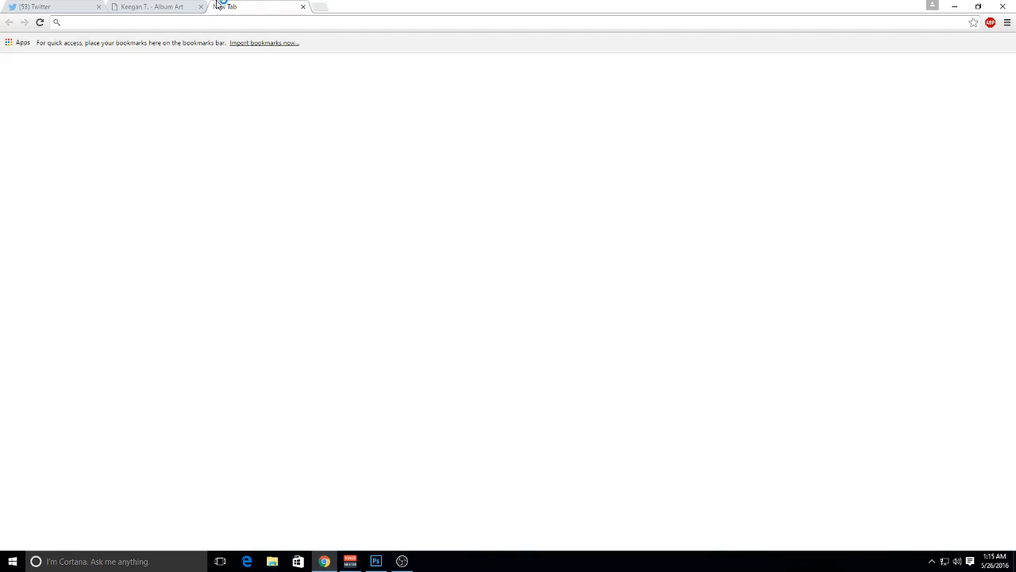
text(paper texture)
key(Return)
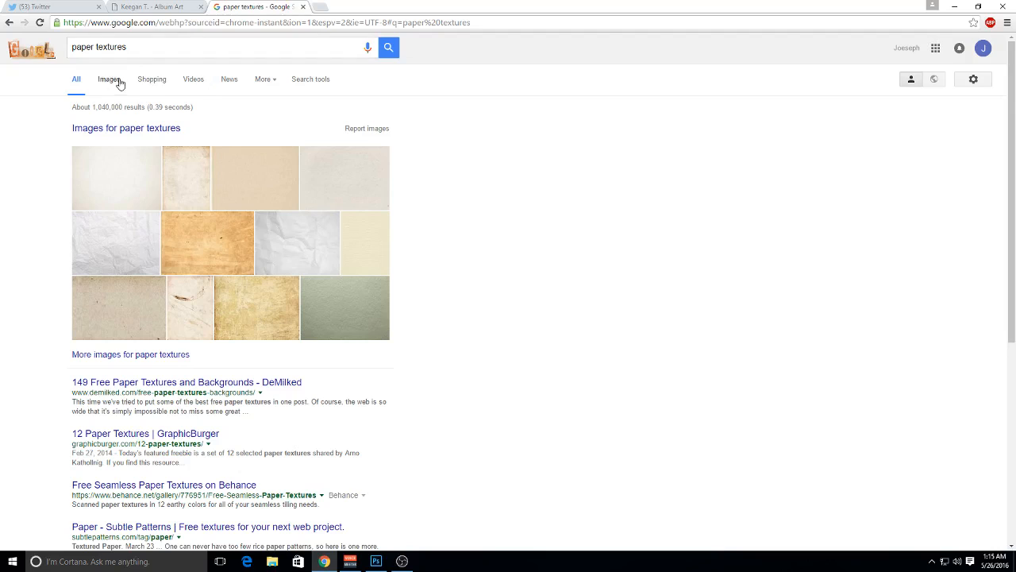
click(118, 82)
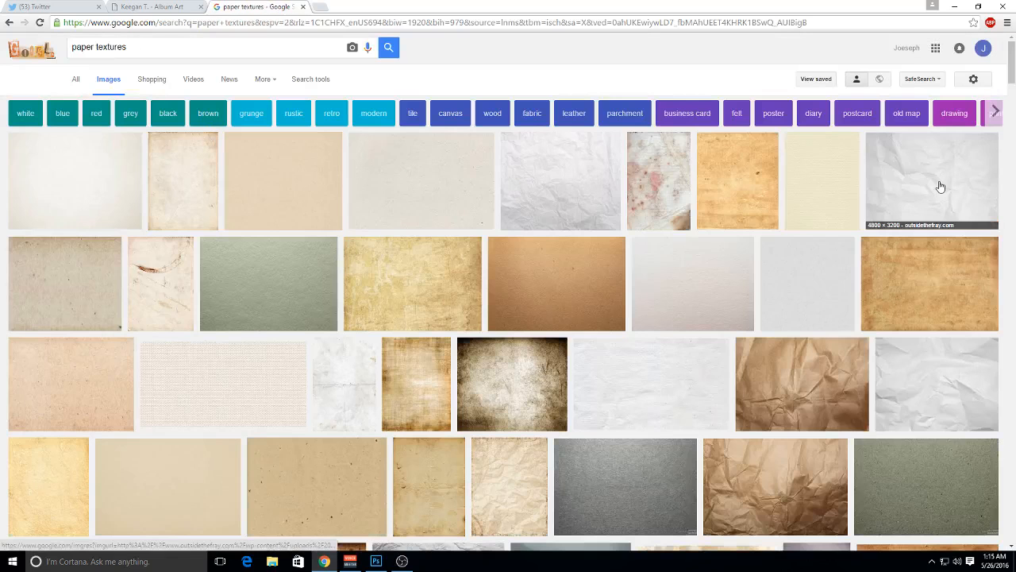
click(903, 160)
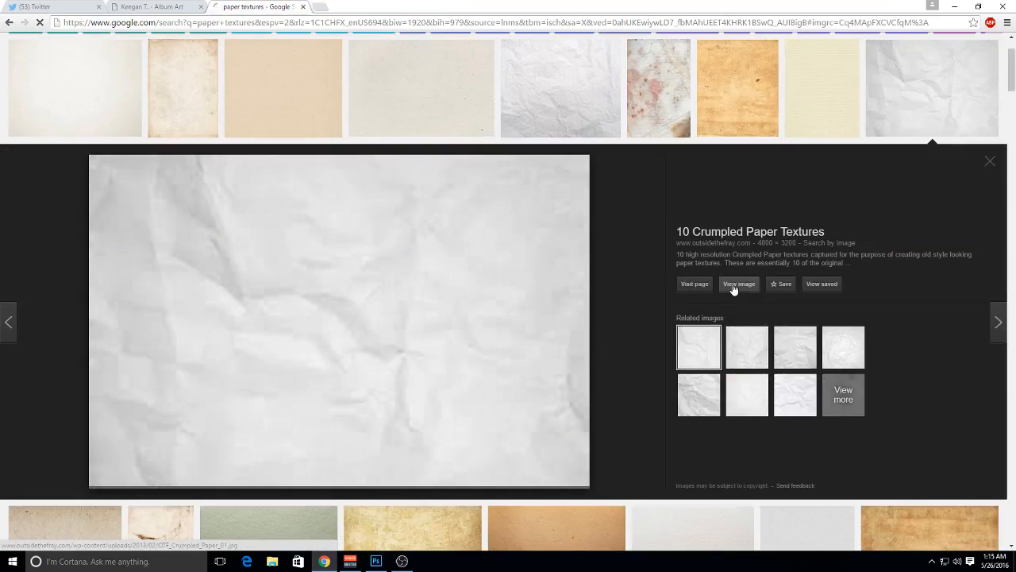
click(737, 284)
Place the crumpled paper image in Untitled-1 above the Background and scale it to about 94.4% to cover the canvas
click(376, 562)
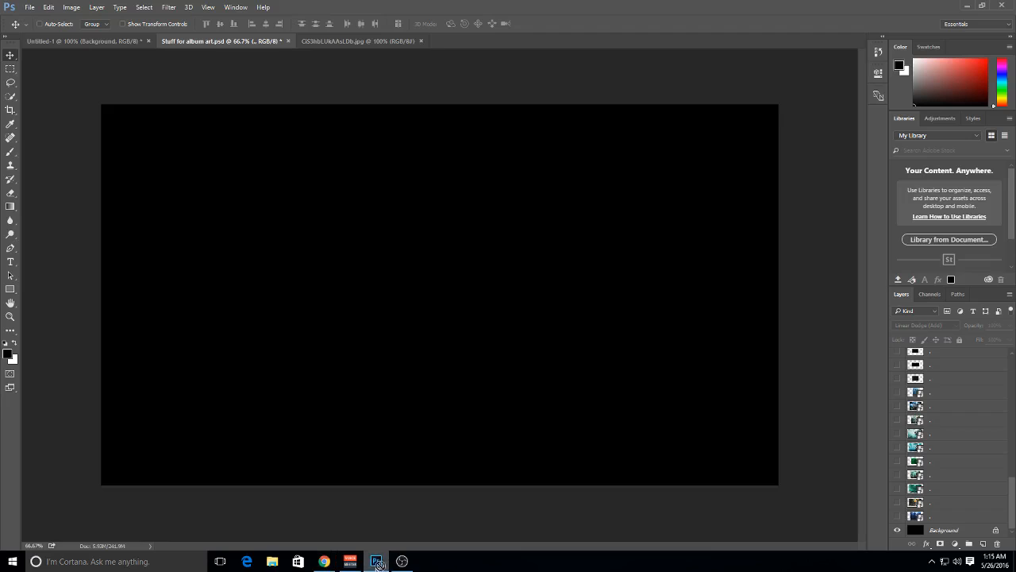
drag(378, 564, 540, 339)
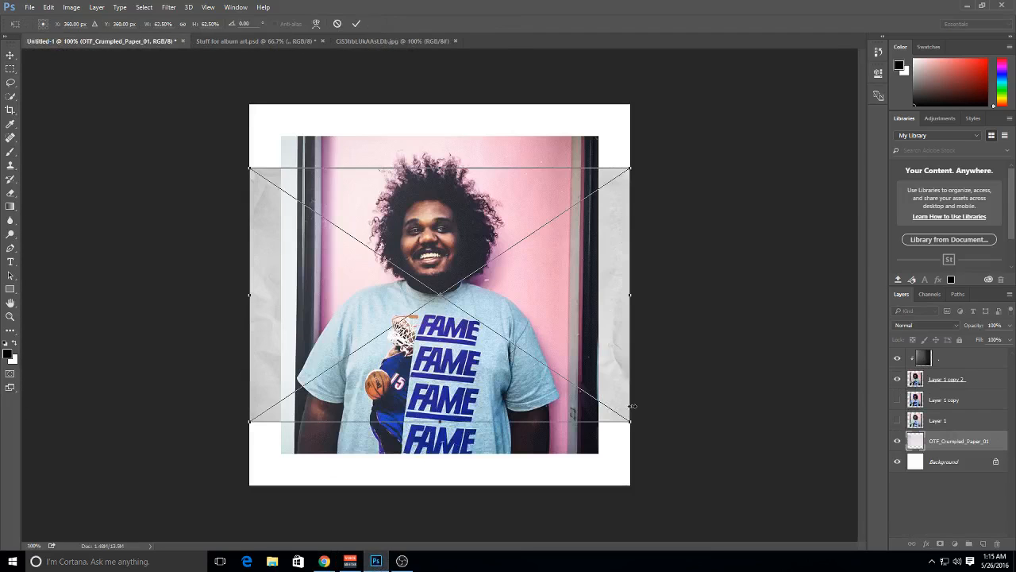
drag(630, 421, 725, 489)
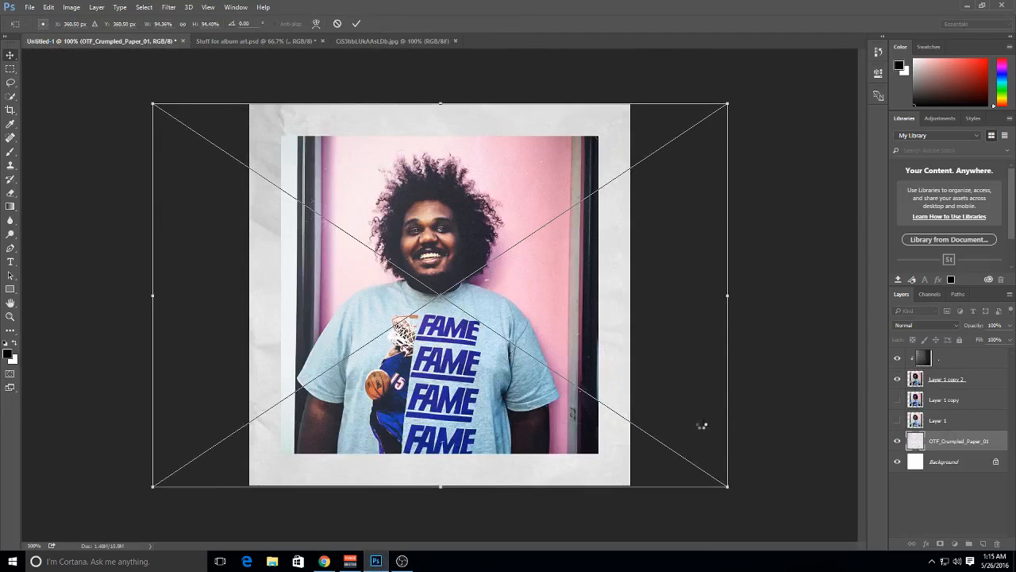
key(Return)
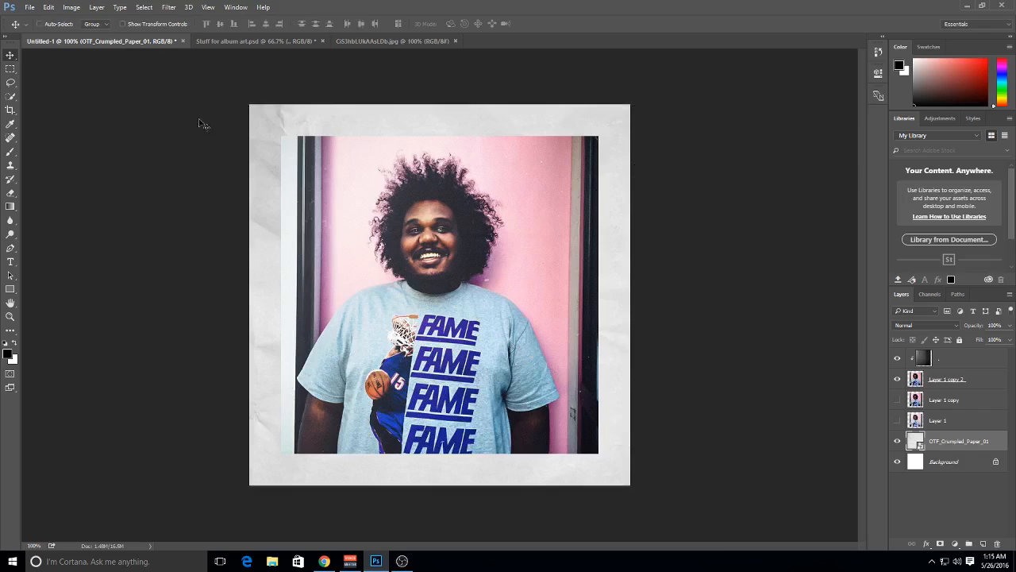
Hide the crumpled paper layer and fill the Background with a pale pink sampled from the portrait, #f4e1e7
click(920, 464)
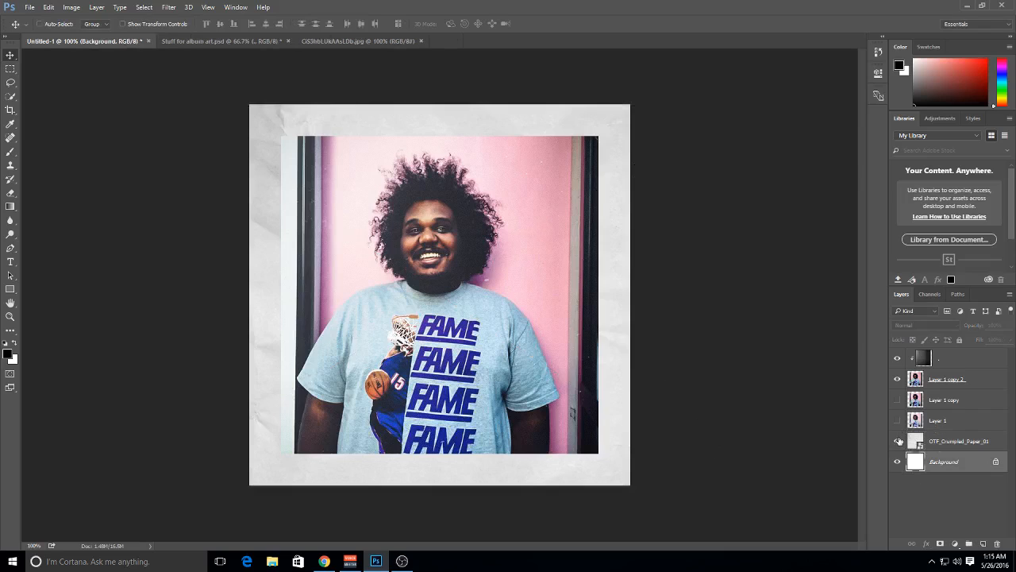
click(898, 441)
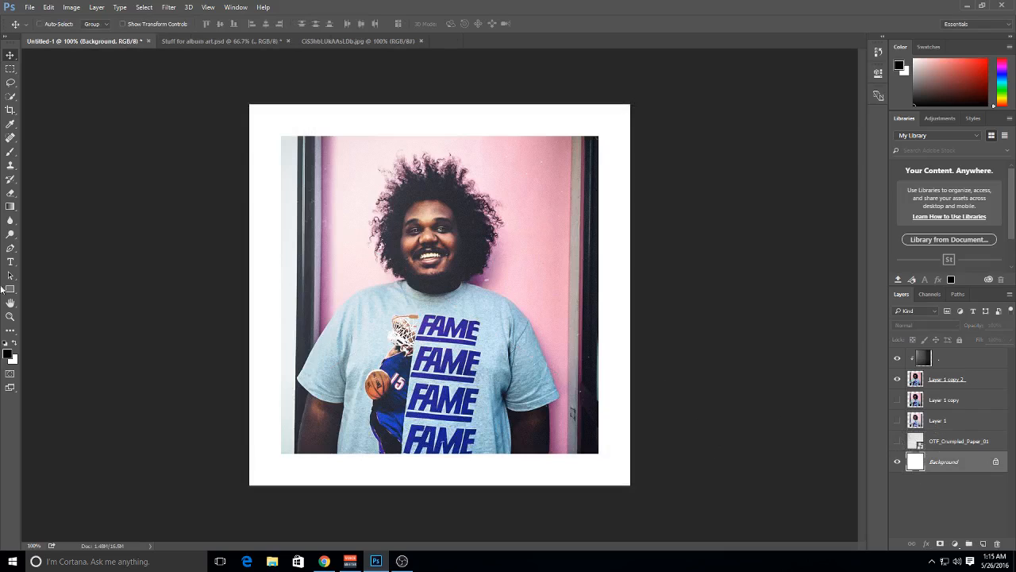
click(13, 360)
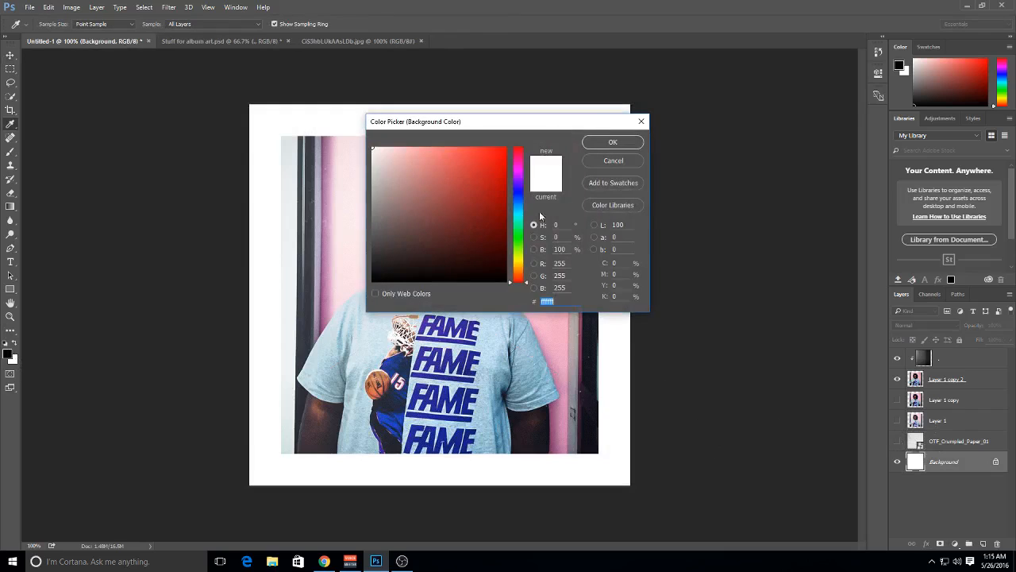
click(386, 147)
click(515, 166)
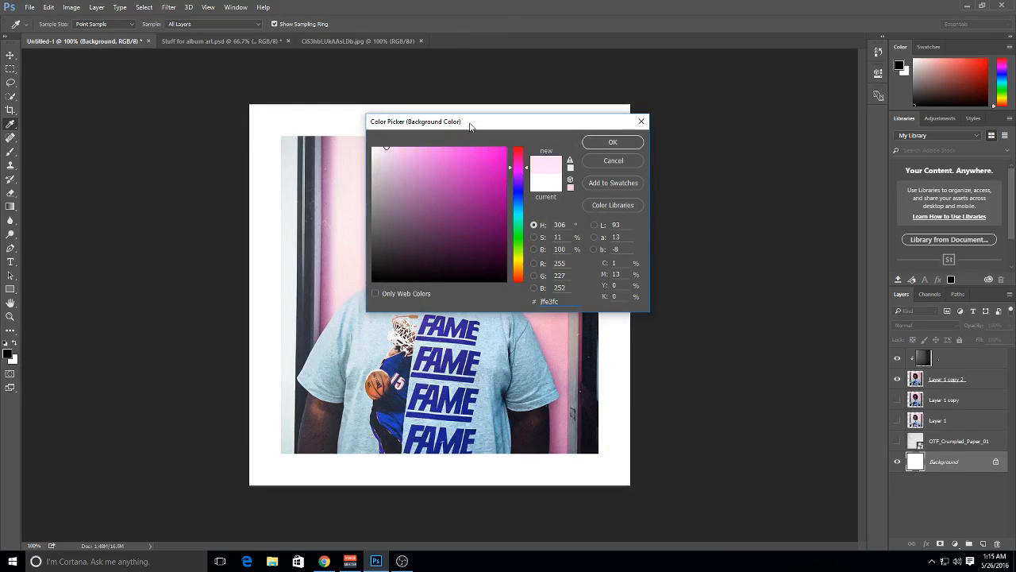
drag(472, 126, 687, 113)
click(338, 191)
click(371, 155)
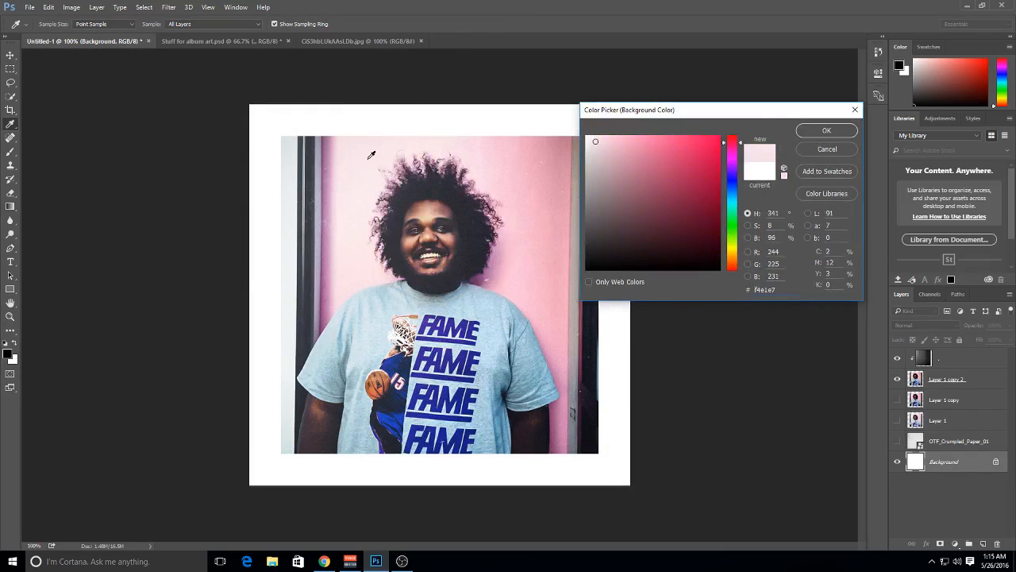
click(804, 131)
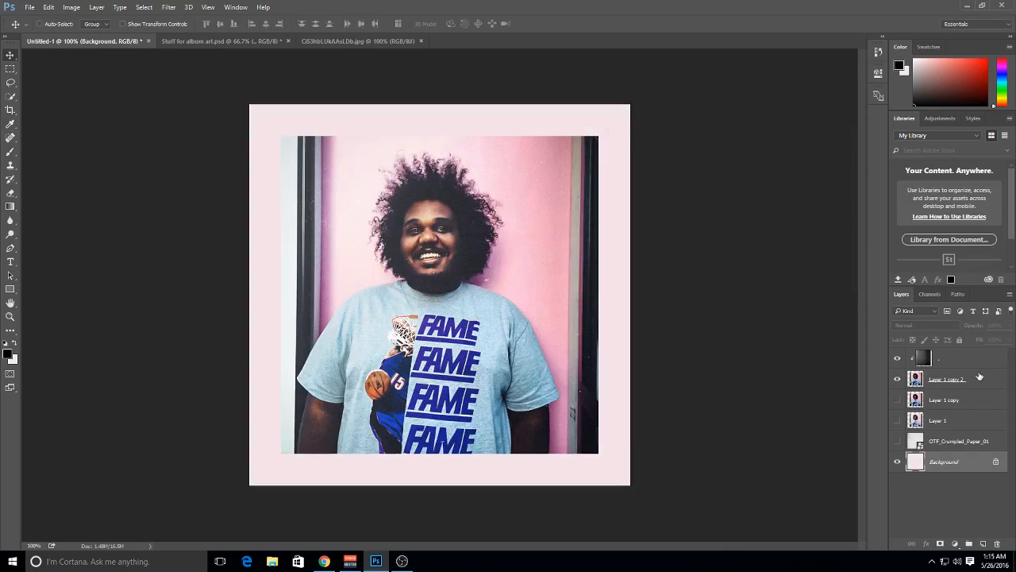
Show the OTF_Crumpled_Paper_01 layer again, set its blend mode to Multiply and lower its opacity to 37%
click(898, 440)
click(949, 441)
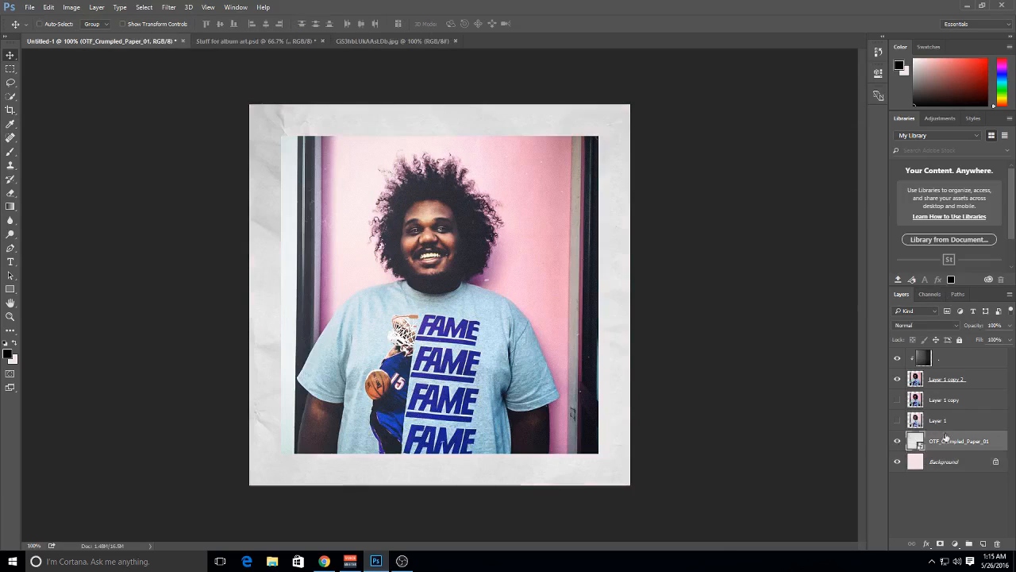
click(926, 325)
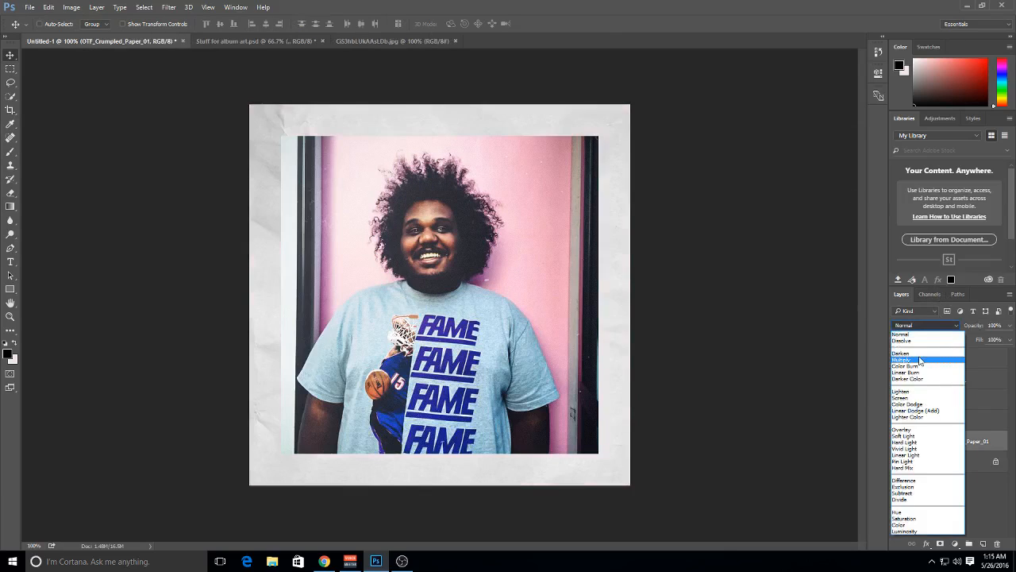
click(919, 358)
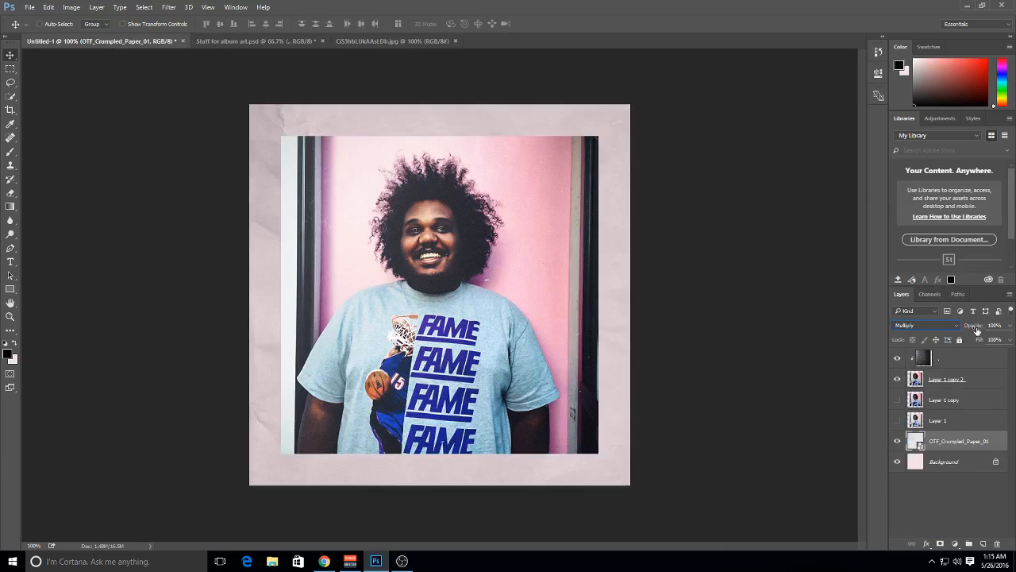
drag(977, 330, 959, 335)
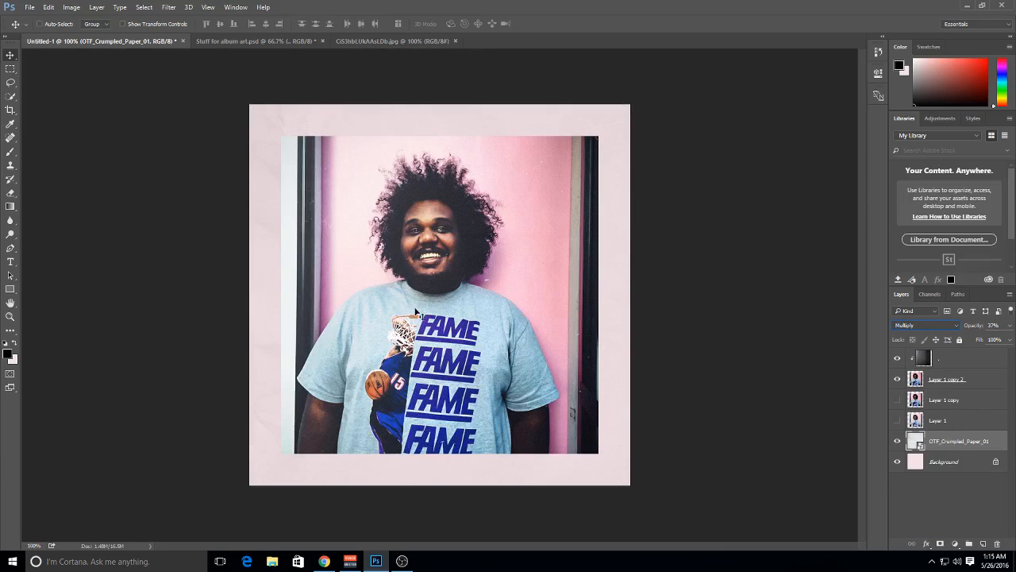
click(937, 486)
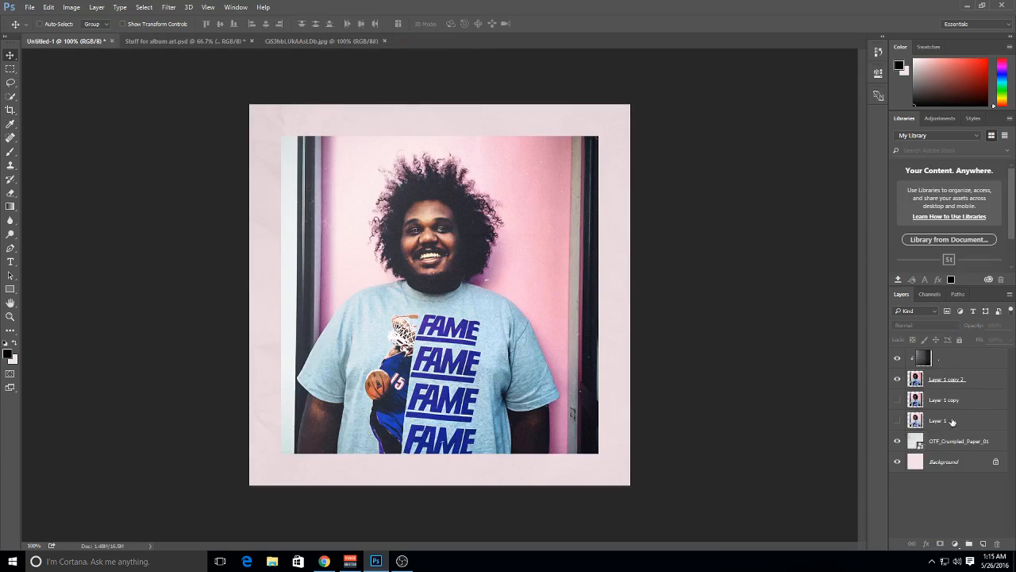
Move the crumpled paper layer directly above Layer 1 copy 2, clipped to the portrait, and duplicate it as a second clipped layer
drag(944, 443, 951, 375)
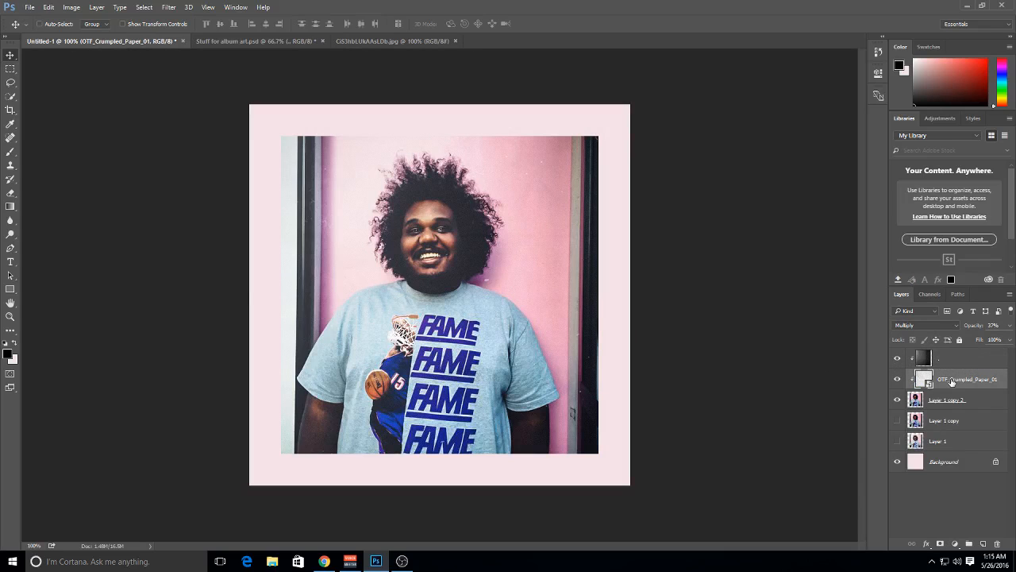
key(ctrl+j)
right_click(962, 379)
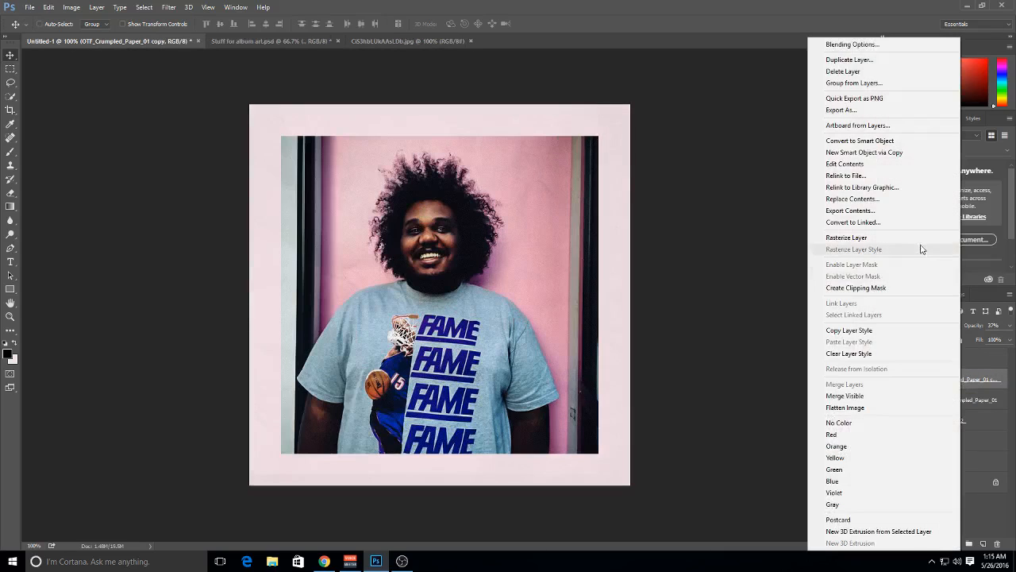
click(910, 288)
Set the duplicate crumpled paper layer's opacity to 100%
right_click(929, 362)
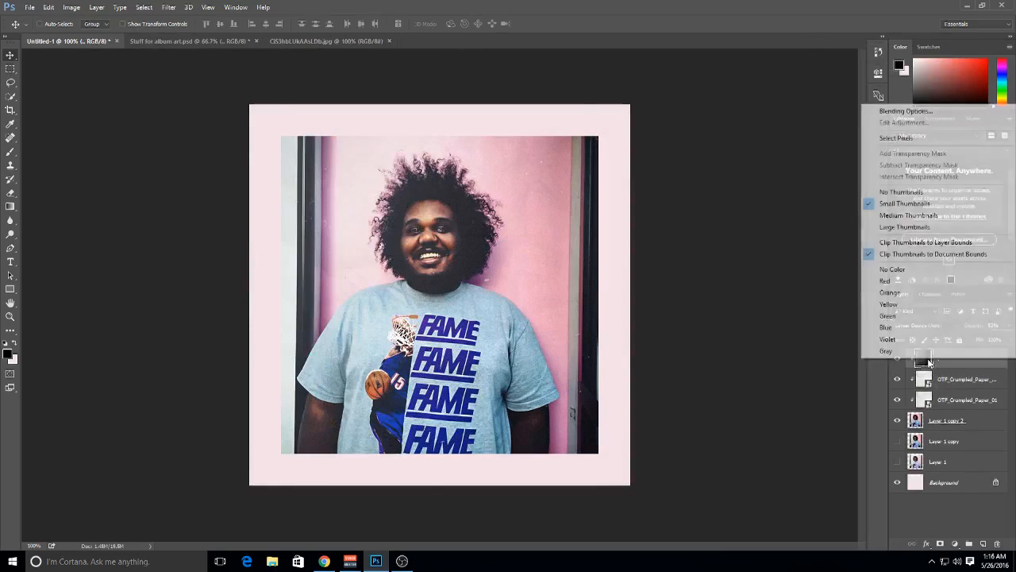
click(959, 383)
click(959, 383)
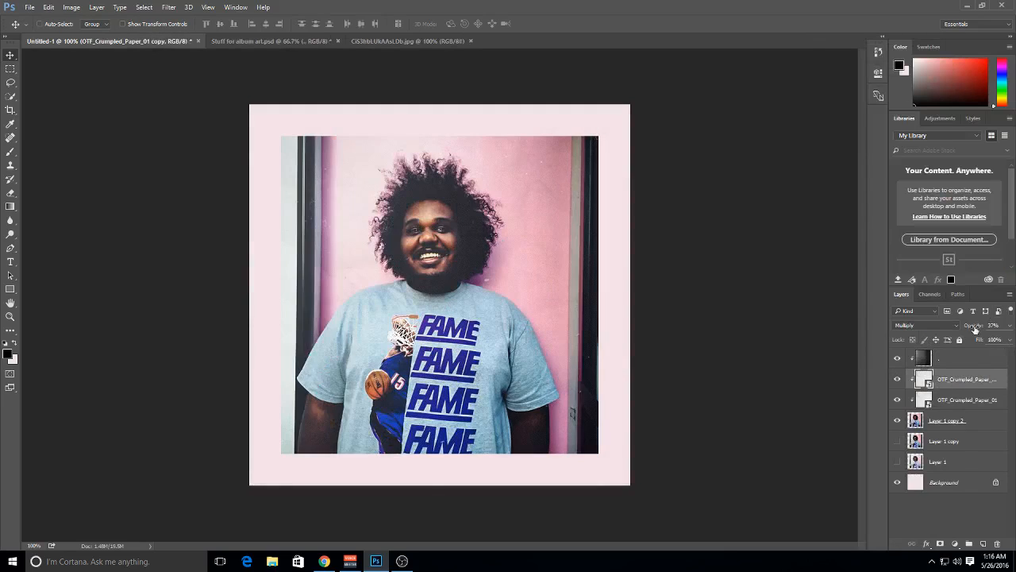
click(1010, 328)
click(1011, 328)
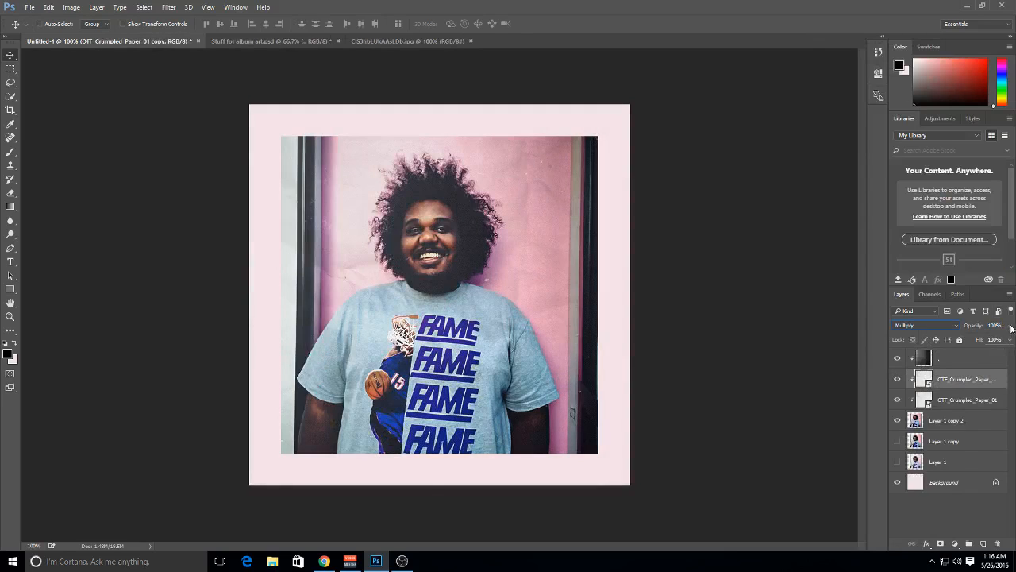
Select both clipped crumpled paper layers, scale them to about 86.5% around the portrait and shift them slightly downward
shift+click(955, 397)
key(ctrl+t)
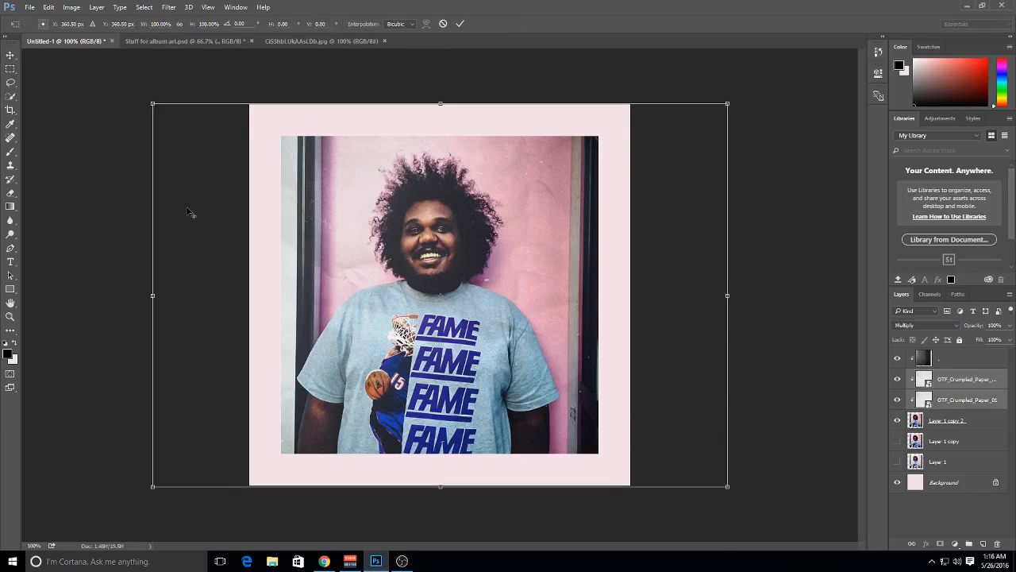
drag(151, 101, 188, 134)
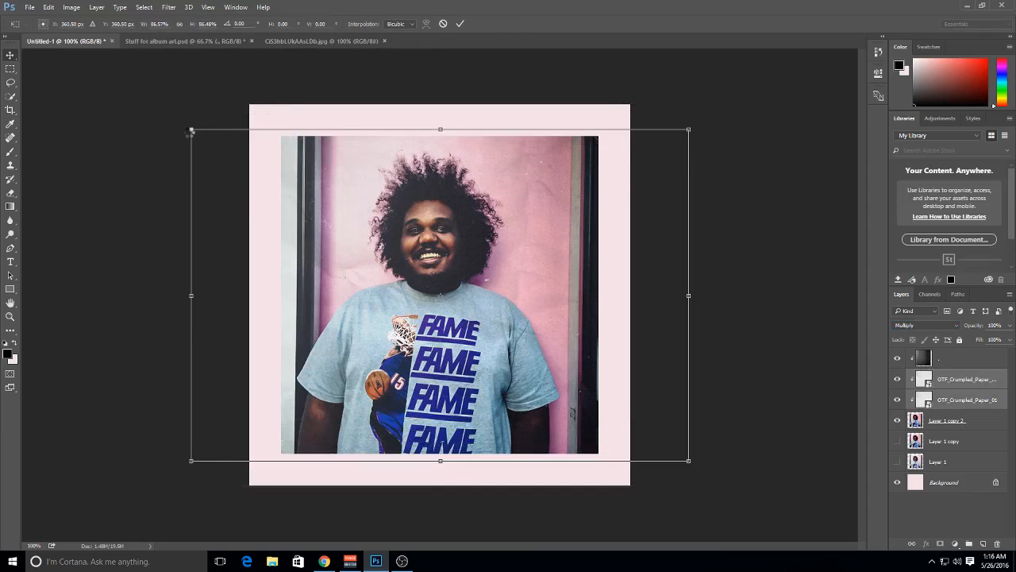
key(Return)
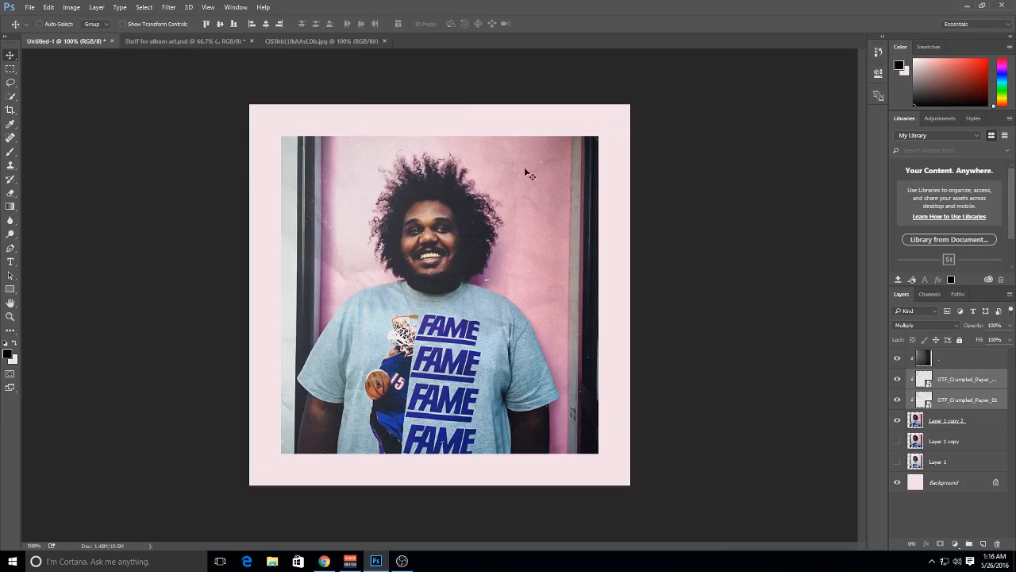
drag(542, 185, 539, 195)
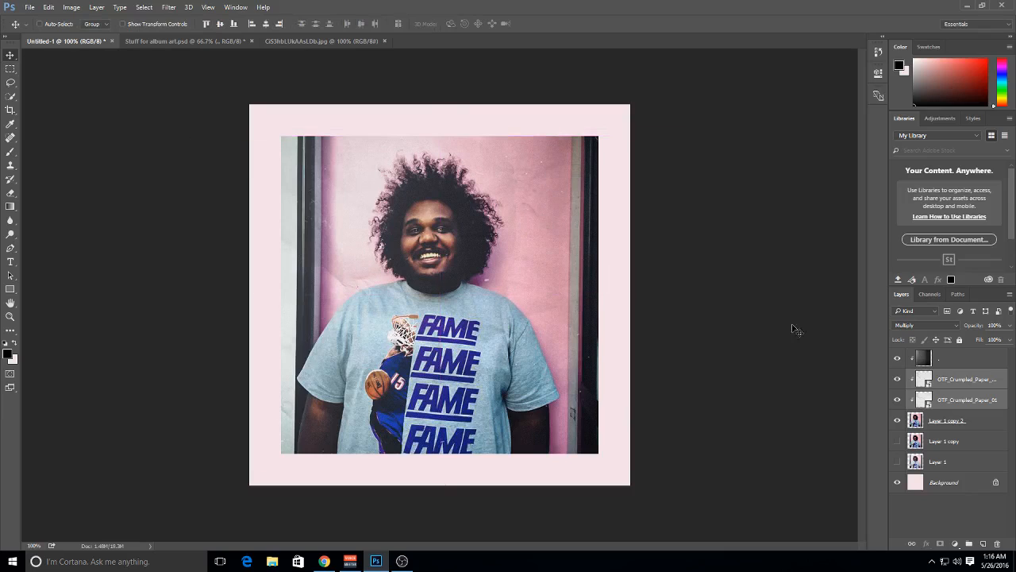
Fill the Background layer with a darker, dusty pink
click(942, 481)
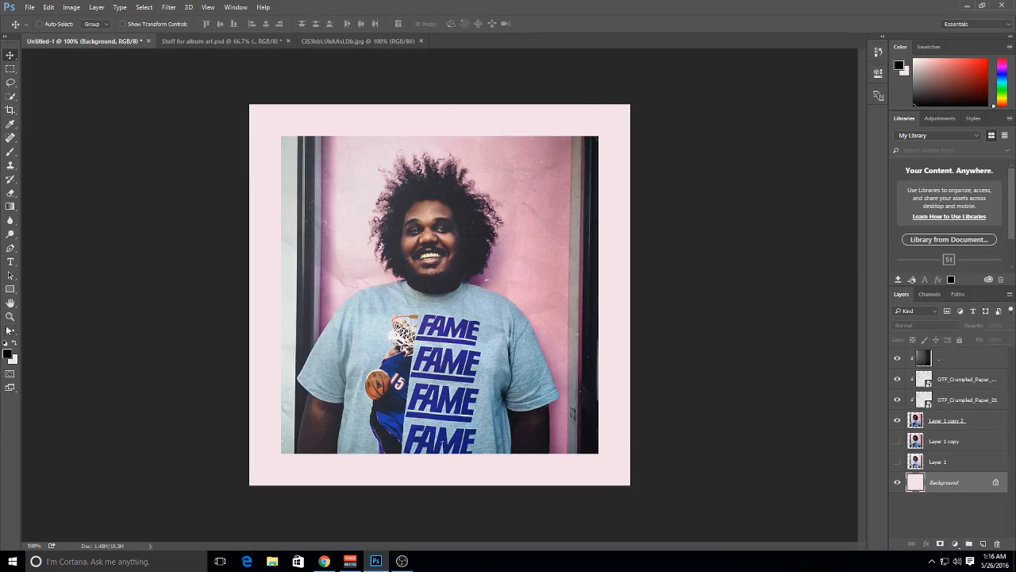
click(13, 360)
mouse_move(644, 186)
mouse_down()
mouse_move(617, 192)
mouse_move(614, 144)
mouse_move(601, 130)
mouse_move(605, 148)
mouse_up()
click(826, 131)
key(ctrl+BackSpace)
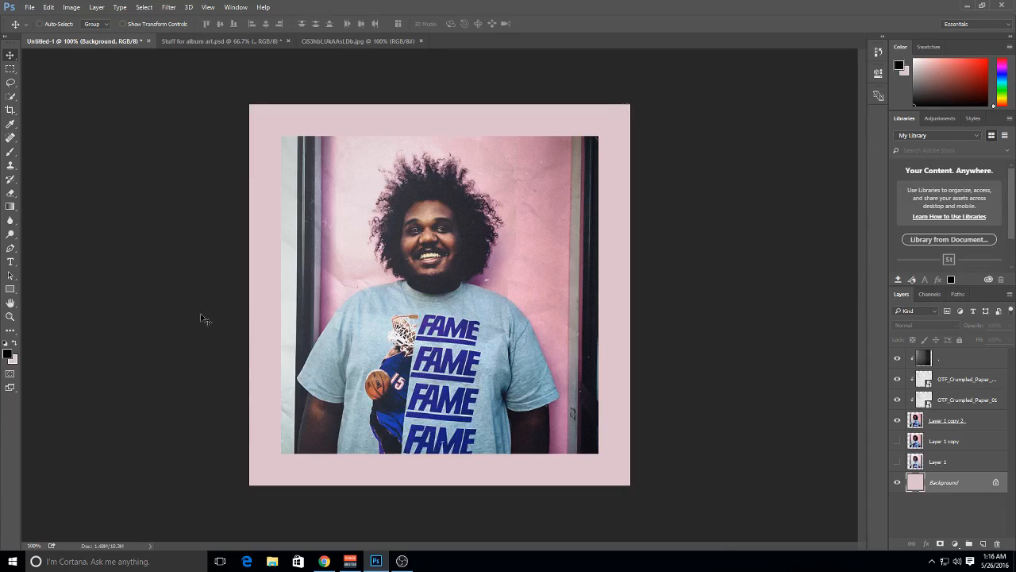
Refill the Background layer with a brighter light pink
click(16, 359)
mouse_move(644, 157)
mouse_down()
mouse_move(567, 121)
mouse_move(566, 171)
mouse_move(621, 135)
mouse_move(601, 110)
mouse_up()
click(821, 130)
key(ctrl+BackSpace)
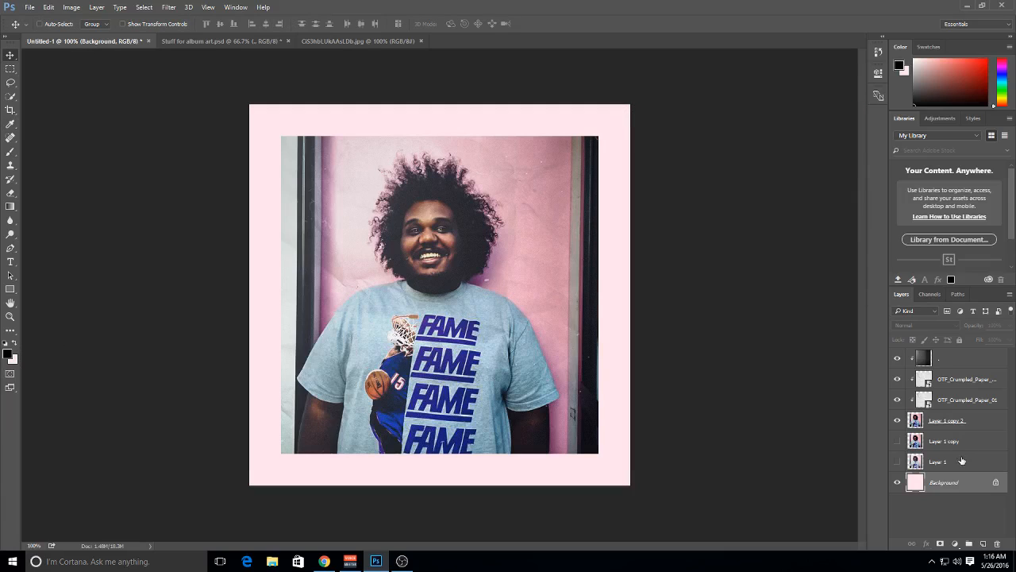
Move the original OTF_Crumpled_Paper_01 layer out of the portrait's clipping group to directly above the Background
drag(974, 420, 969, 469)
key(ctrl+r)
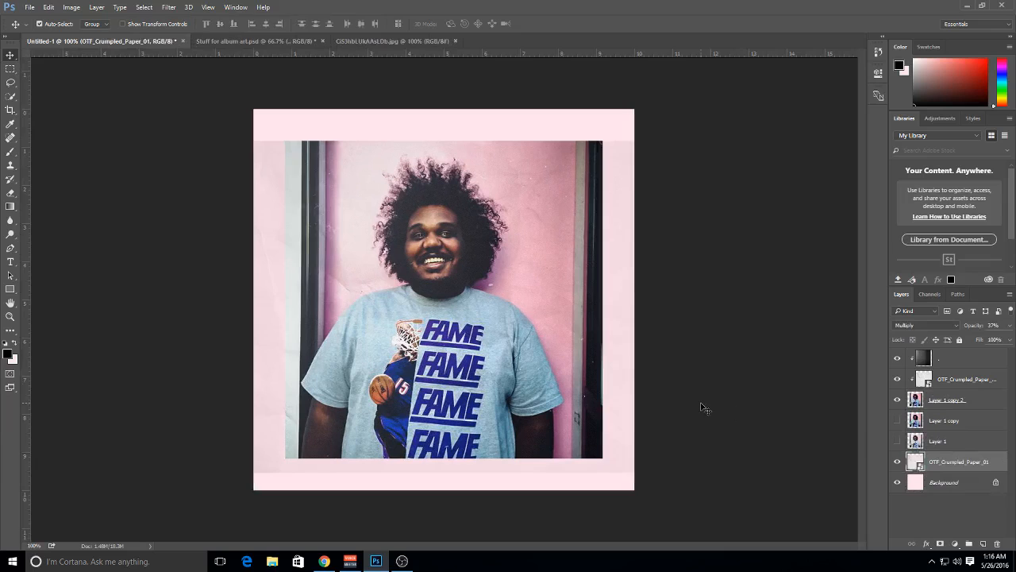
Enlarge the lower crumpled paper layer to about 98.4% so it covers the canvas, and duplicate it to strengthen the texture
key(ctrl+t)
drag(688, 474, 741, 500)
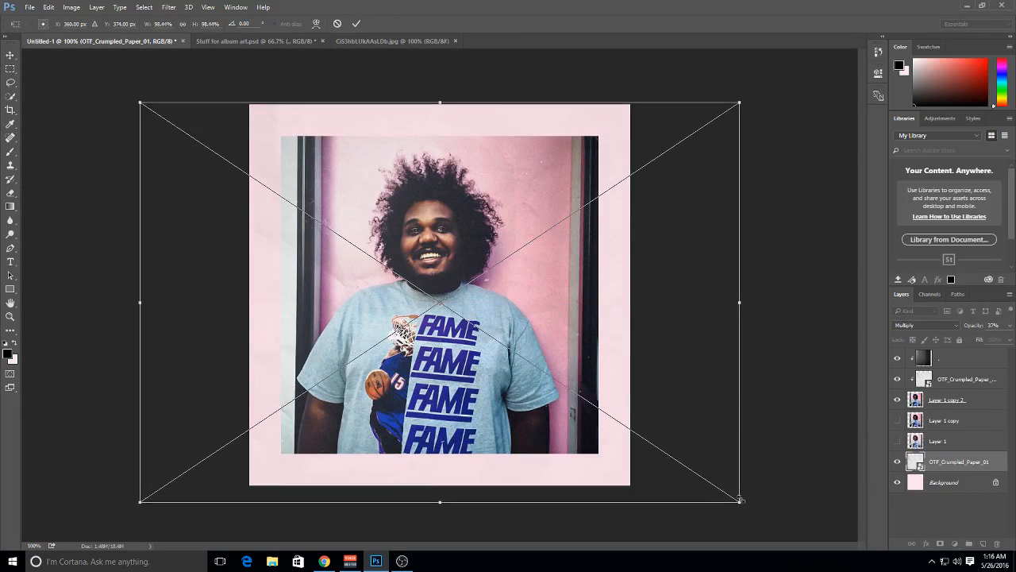
key(Return)
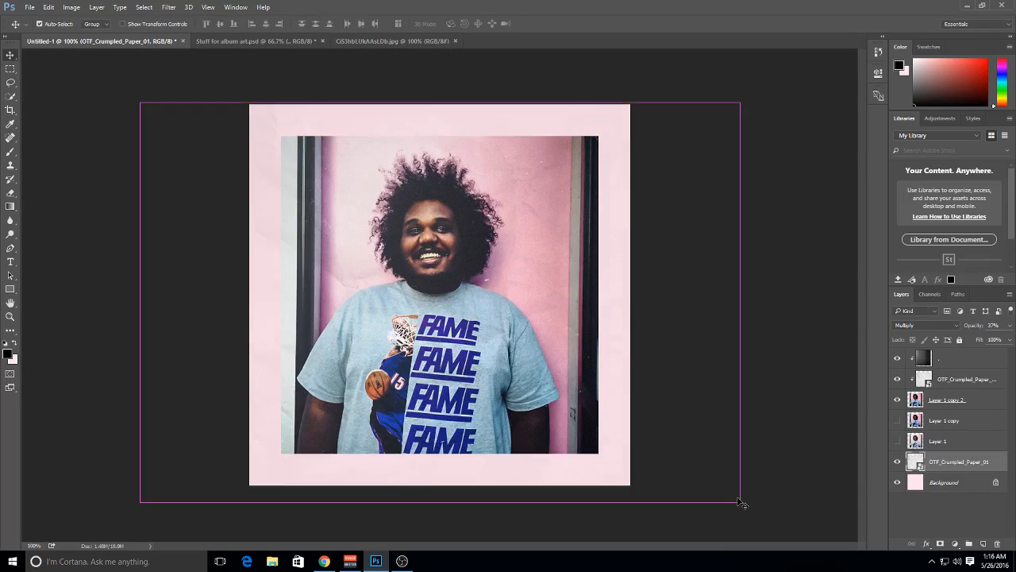
key(ctrl+j)
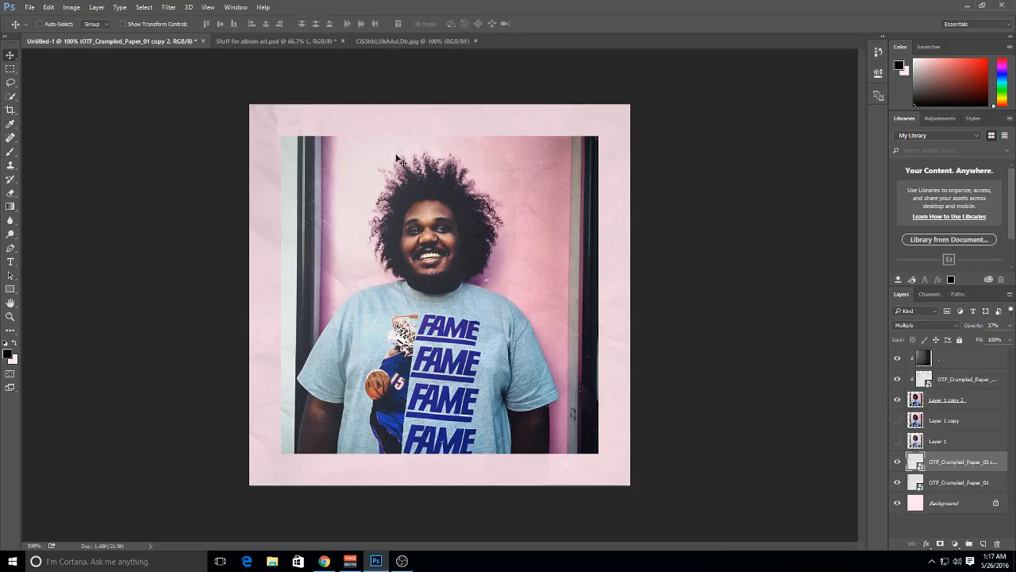
Switch to Chrome and load pngimg.com in the blank tab
mouse_move(331, 565)
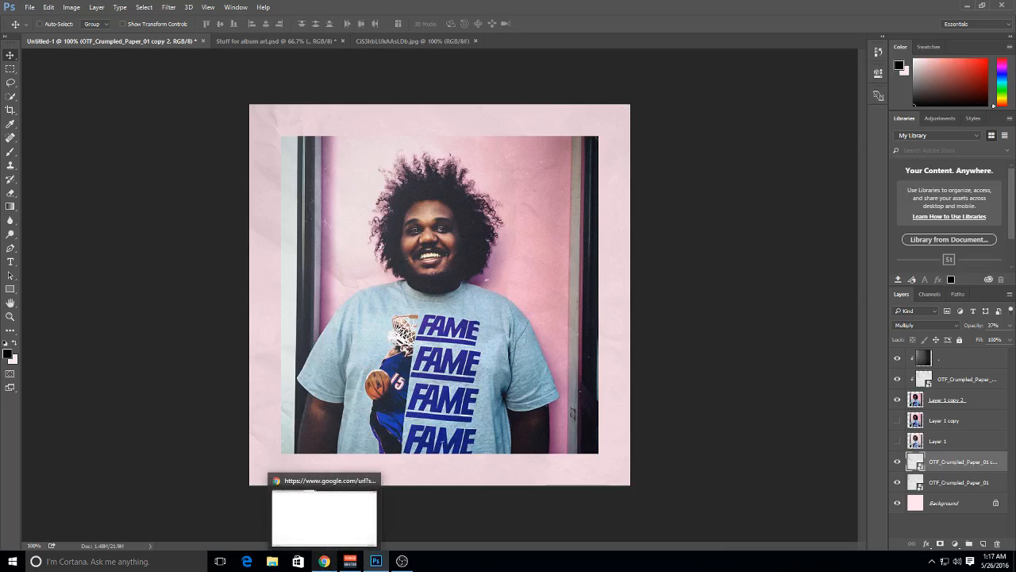
click(341, 479)
click(264, 24)
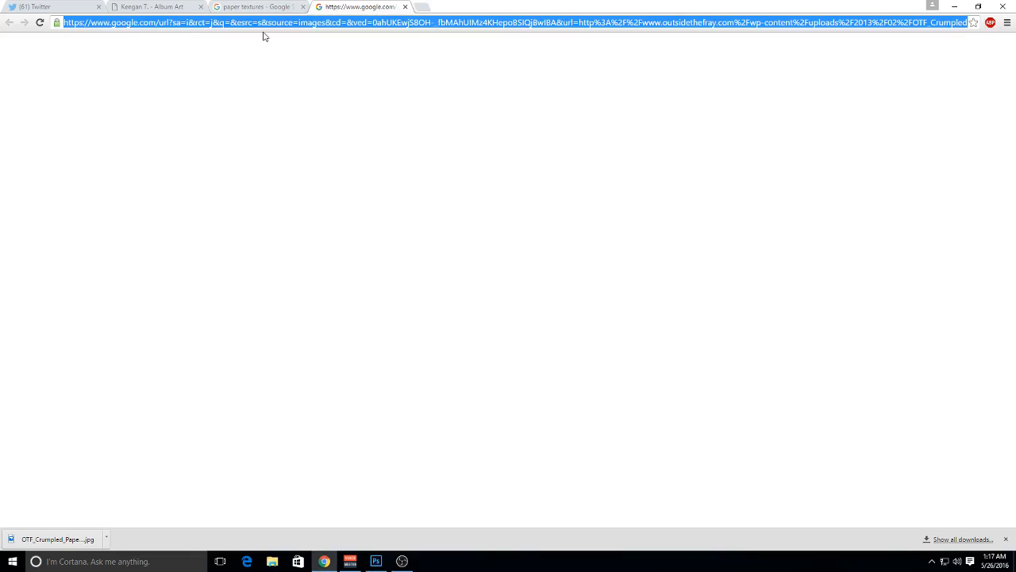
text(png)
key(Return)
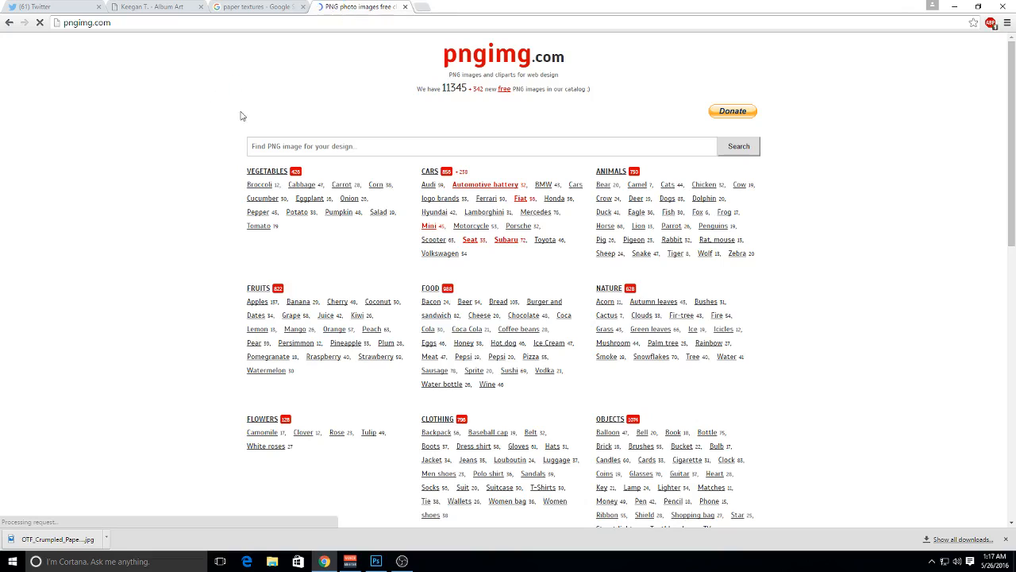
Find the Paper sheet category under Miscellaneous on pngimg.com and open it in a new tab
scroll(205, 155, down, 1)
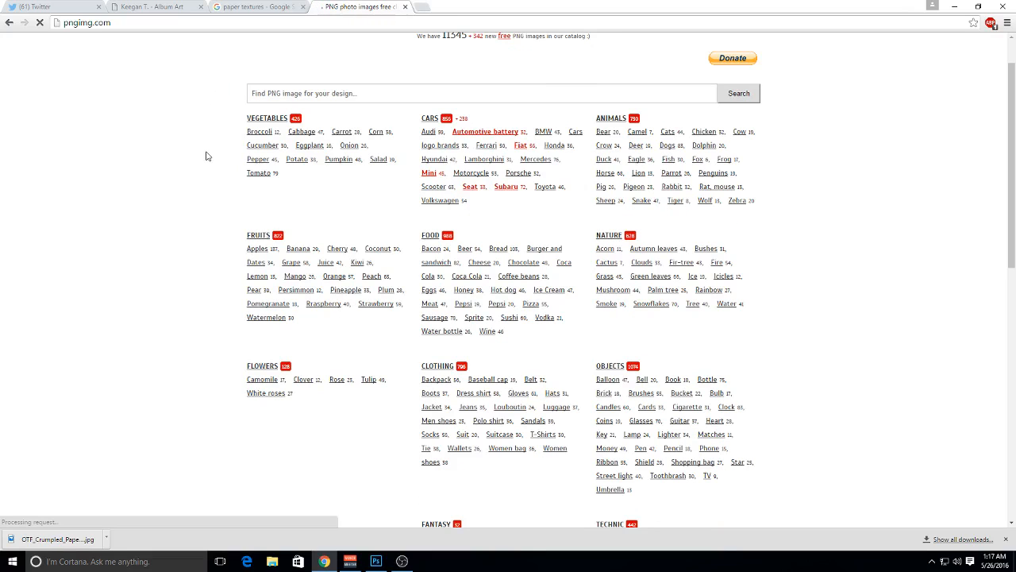
scroll(206, 156, down, 10)
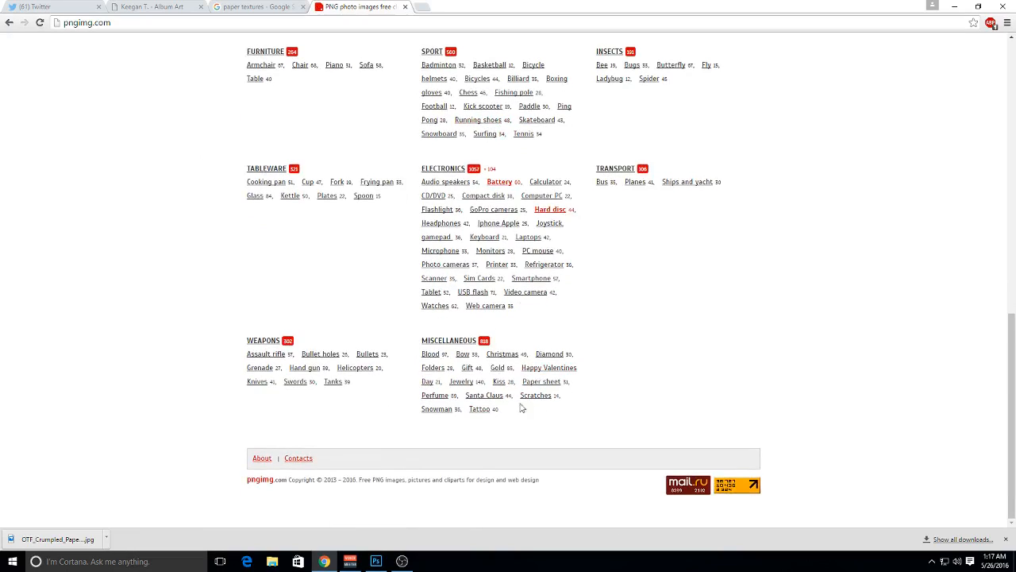
right_click(543, 382)
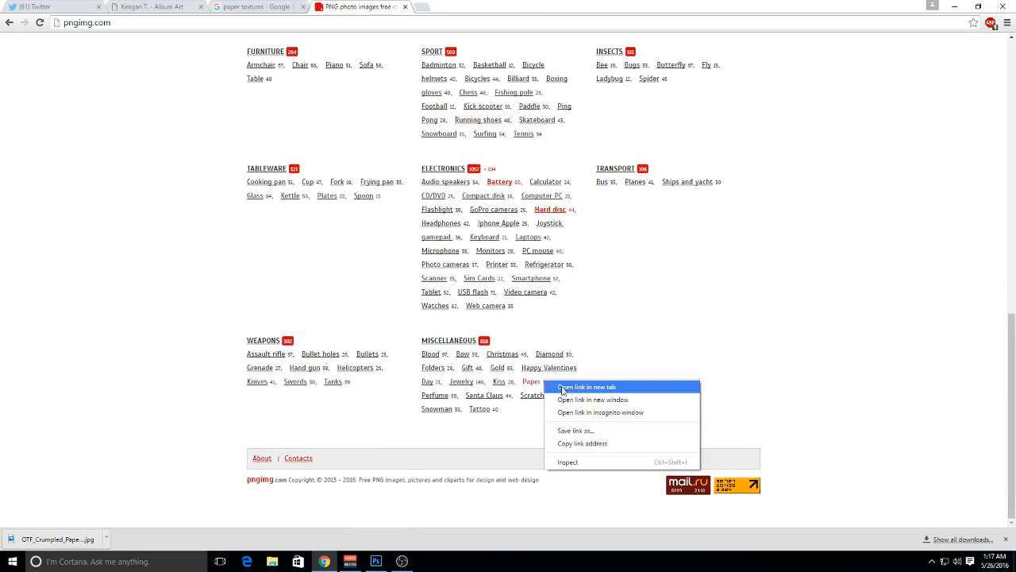
click(587, 387)
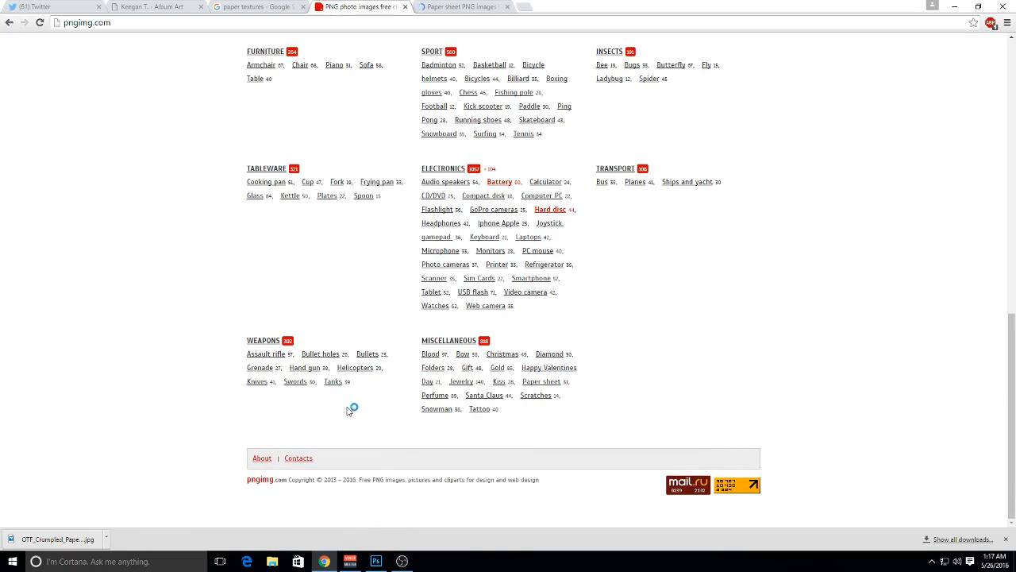
scroll(437, 372, up, 1)
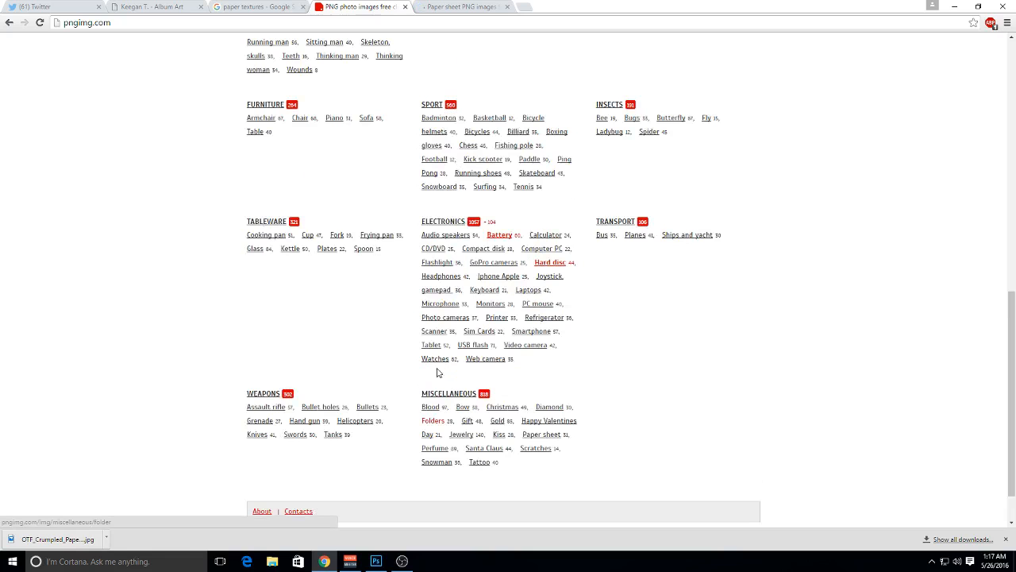
Open the Pencil, Pen and Money categories under Objects on pngimg.com in new tabs
scroll(437, 372, up, 2)
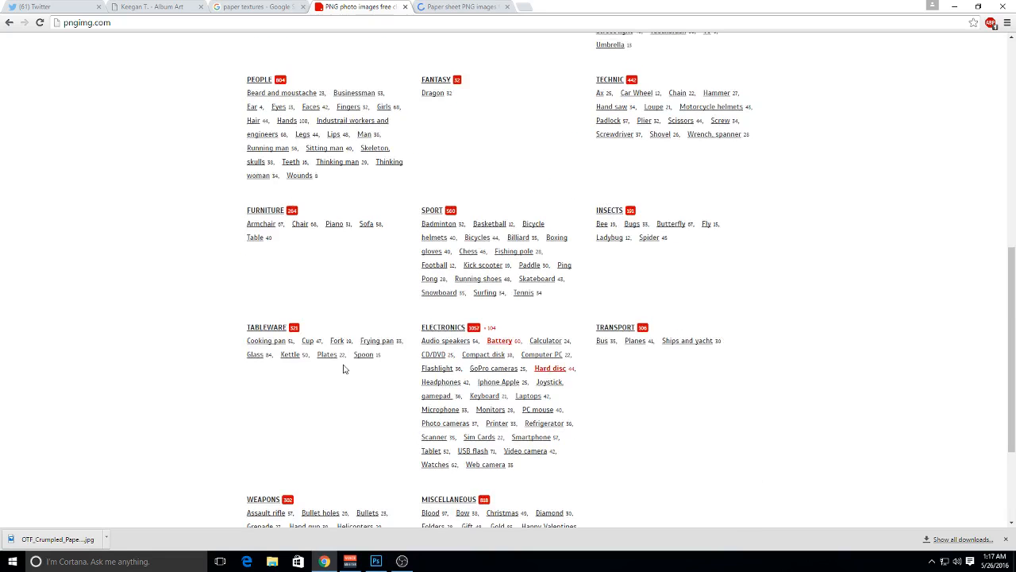
scroll(649, 328, up, 3)
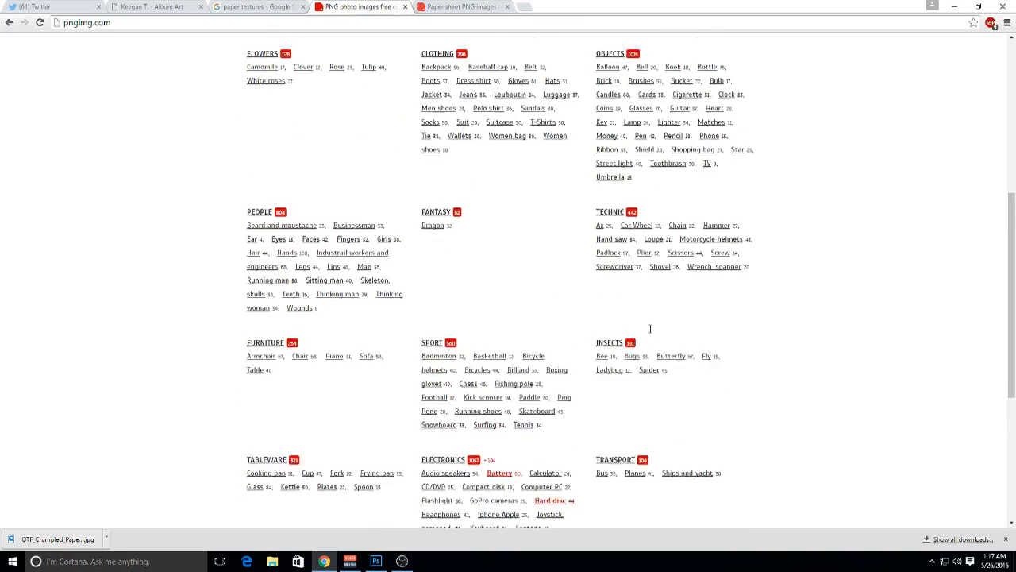
scroll(637, 288, up, 1)
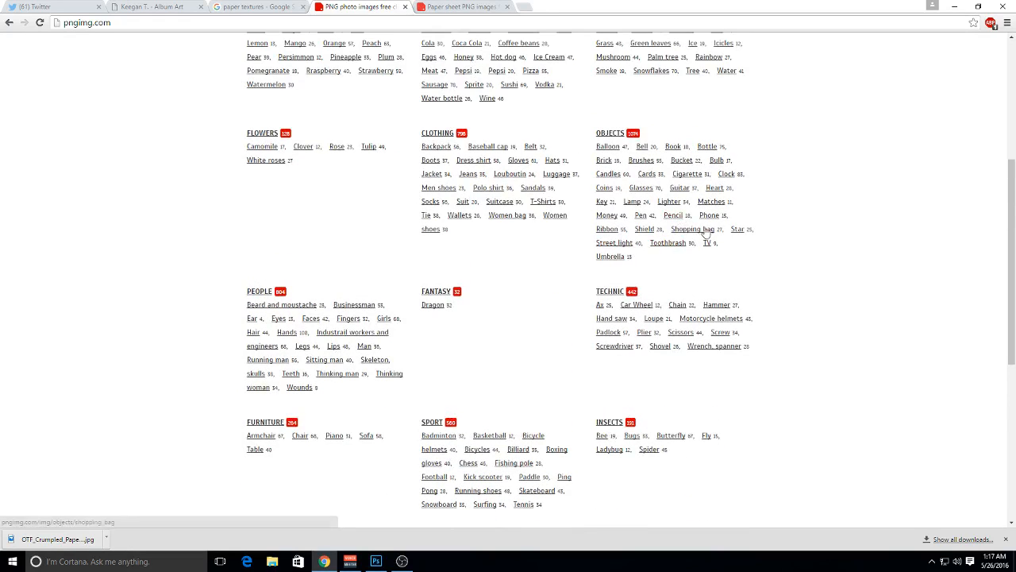
right_click(680, 219)
click(683, 223)
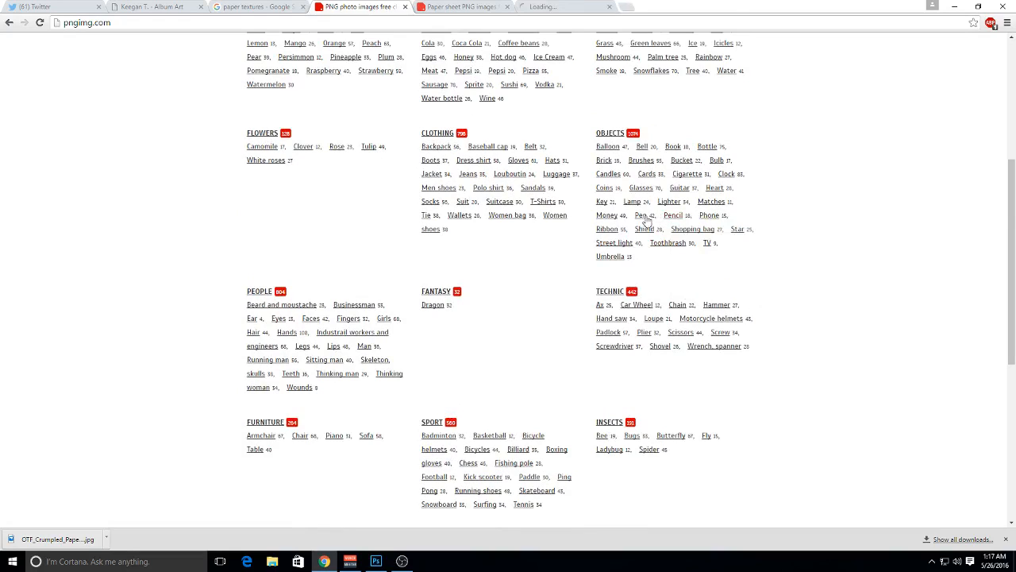
right_click(640, 216)
click(647, 224)
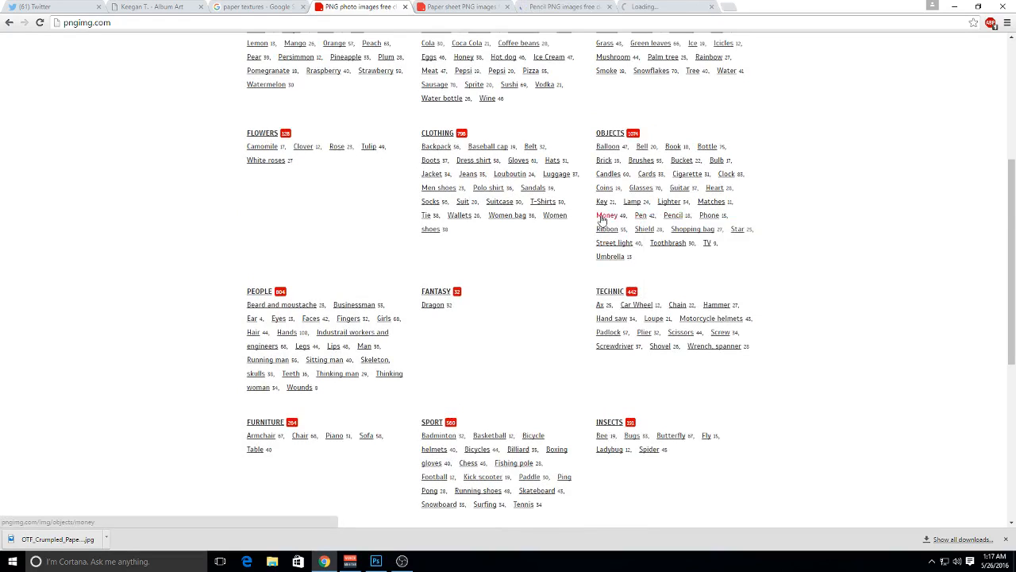
middle_click(601, 220)
scroll(567, 246, up, 2)
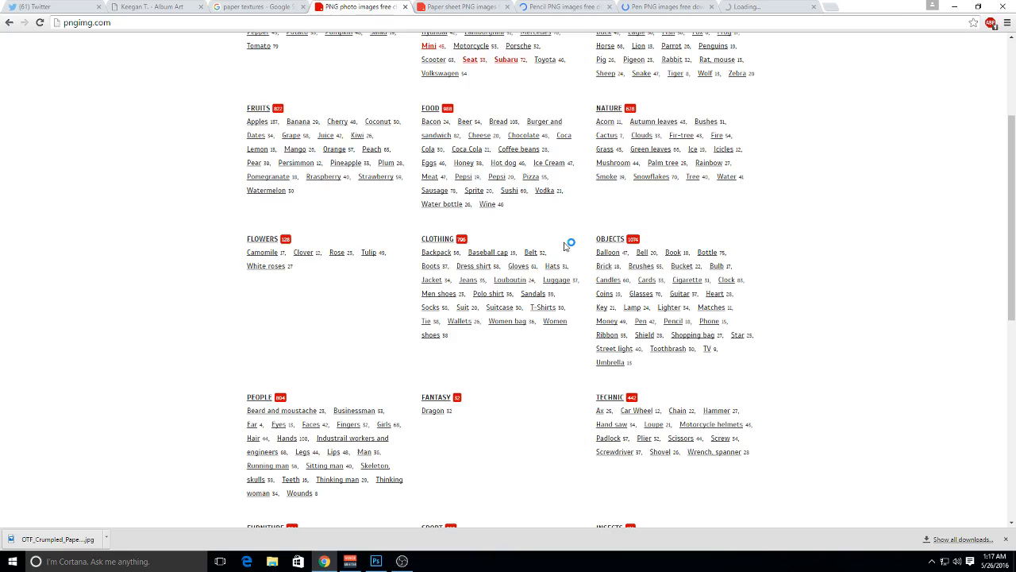
Close the tabs ahead of the Money category, including Pen, and look through the Money images
key(ctrl+w)
key(ctrl+w)
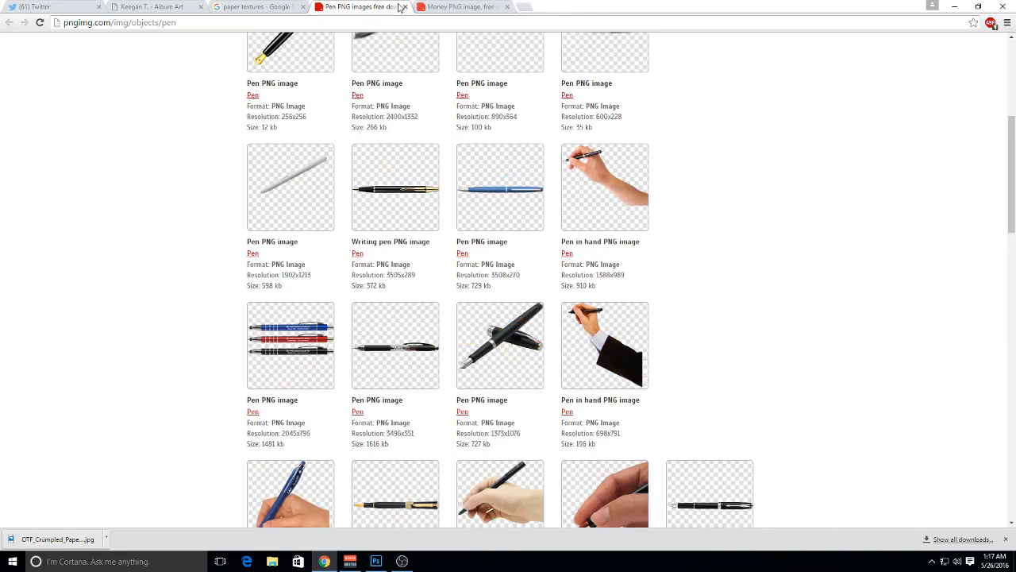
click(404, 6)
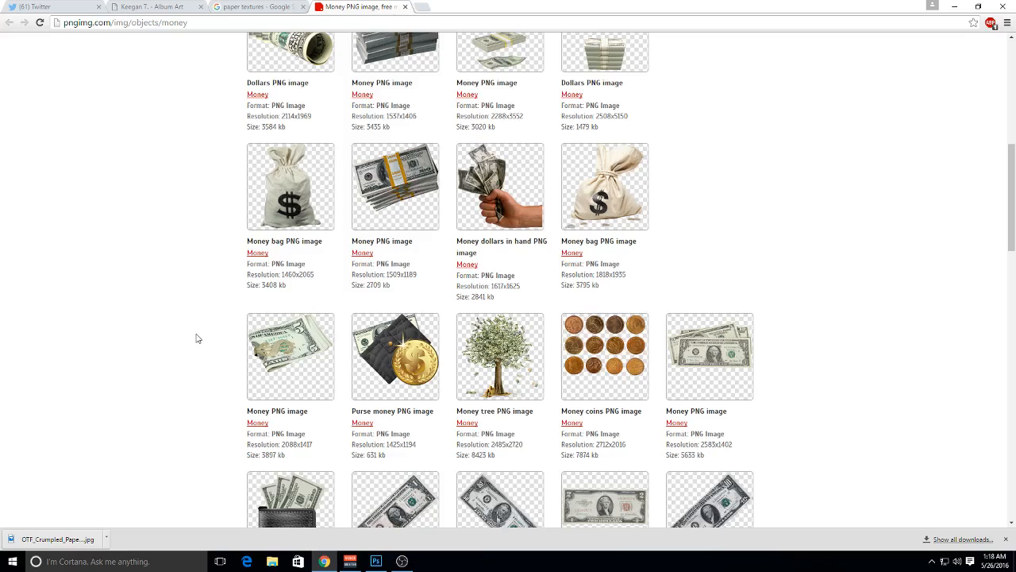
scroll(199, 334, down, 15)
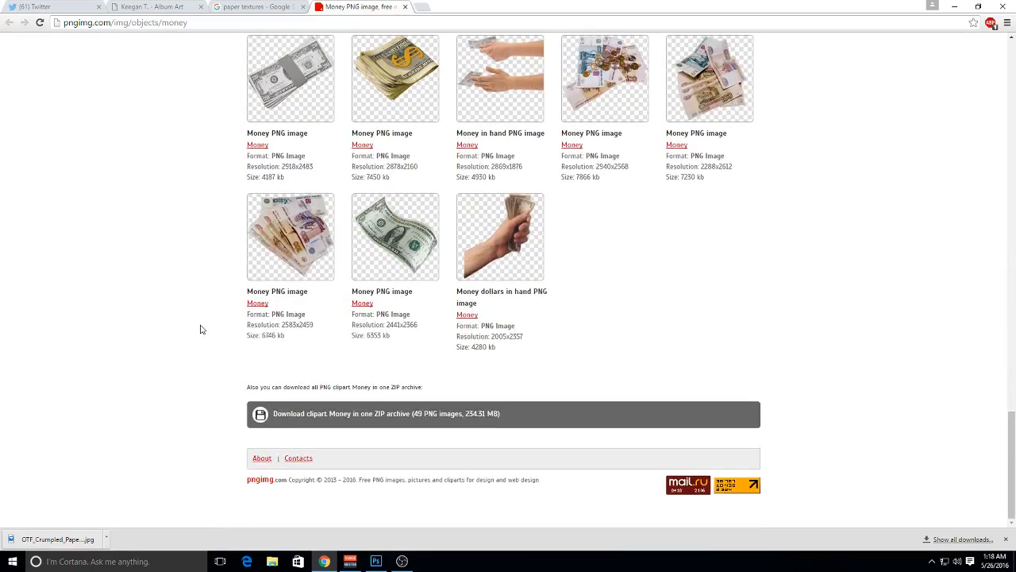
scroll(202, 154, up, 20)
Return to the pngimg.com home page and open the Coins, Money and Cigarette categories under Objects in new tabs
click(265, 82)
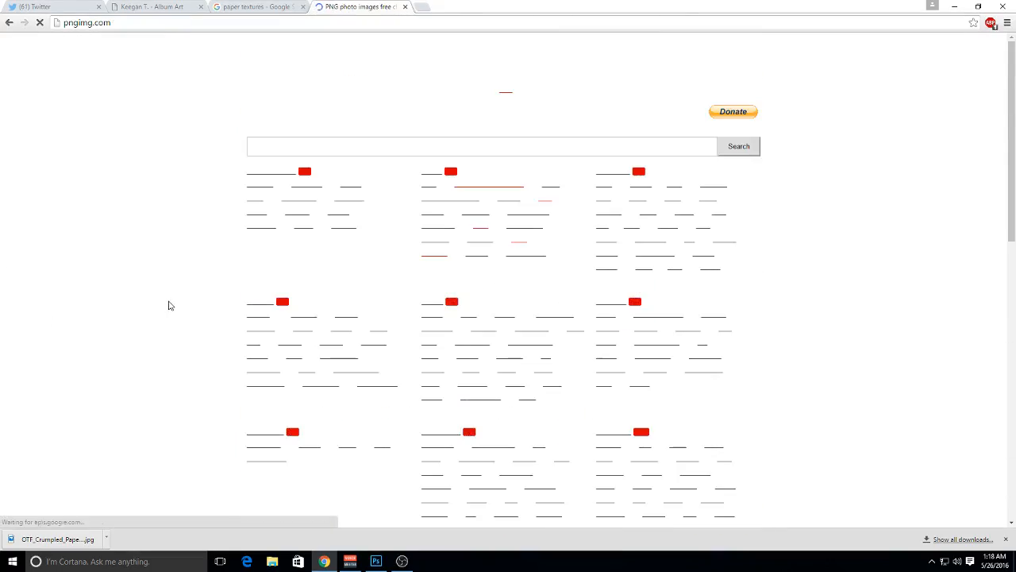
scroll(168, 305, down, 3)
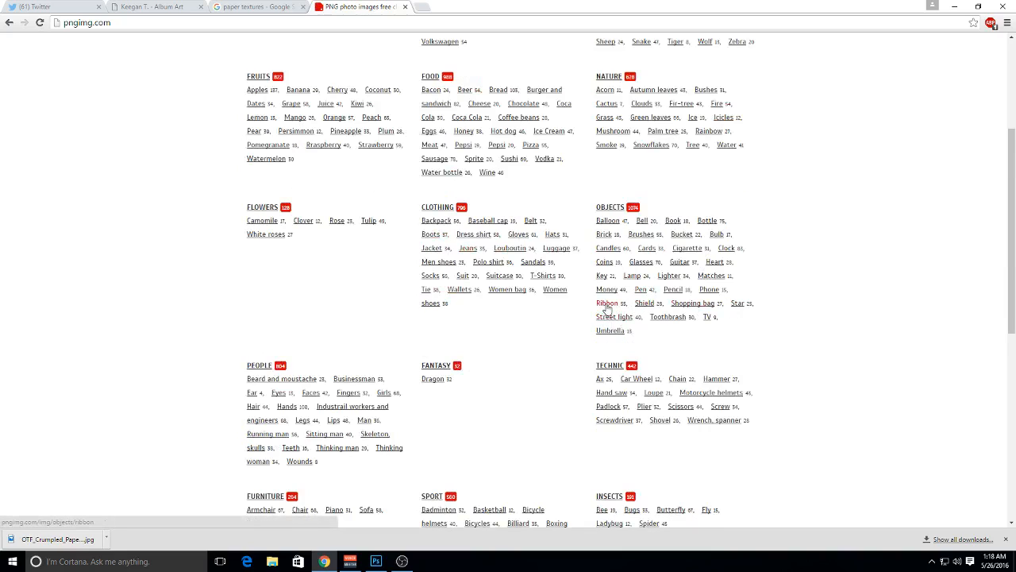
right_click(605, 267)
click(615, 270)
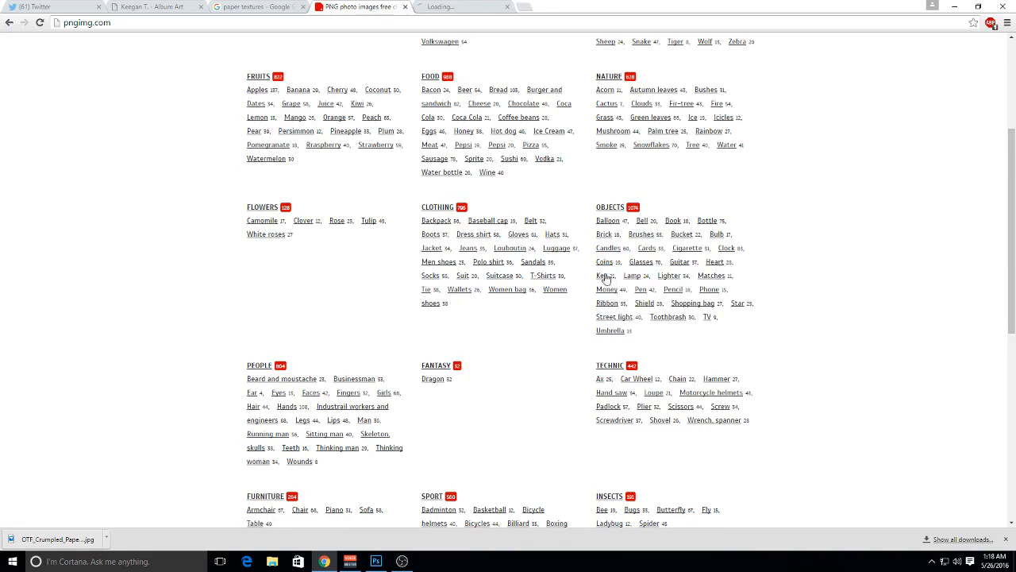
right_click(606, 282)
click(610, 292)
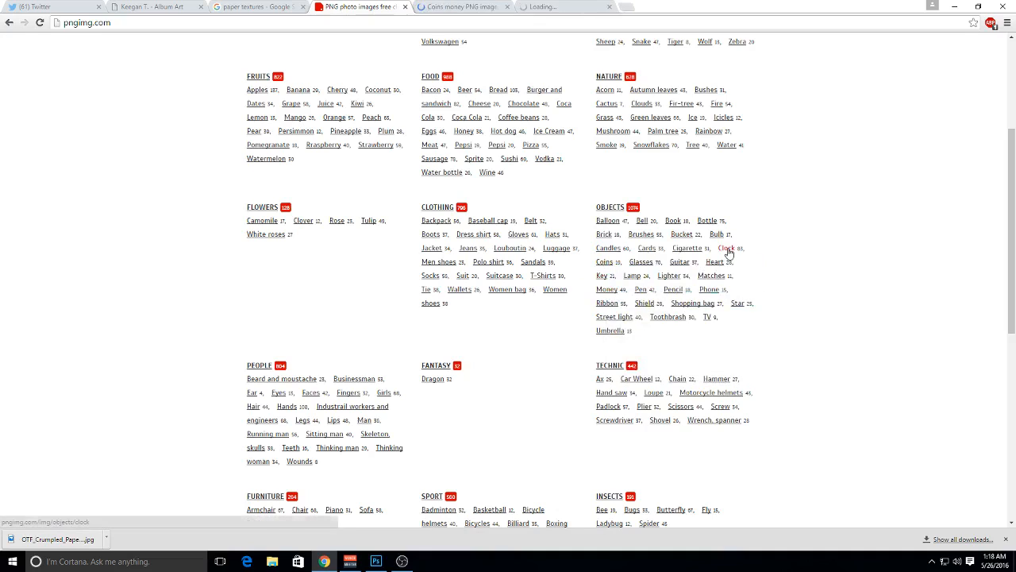
right_click(684, 248)
click(700, 255)
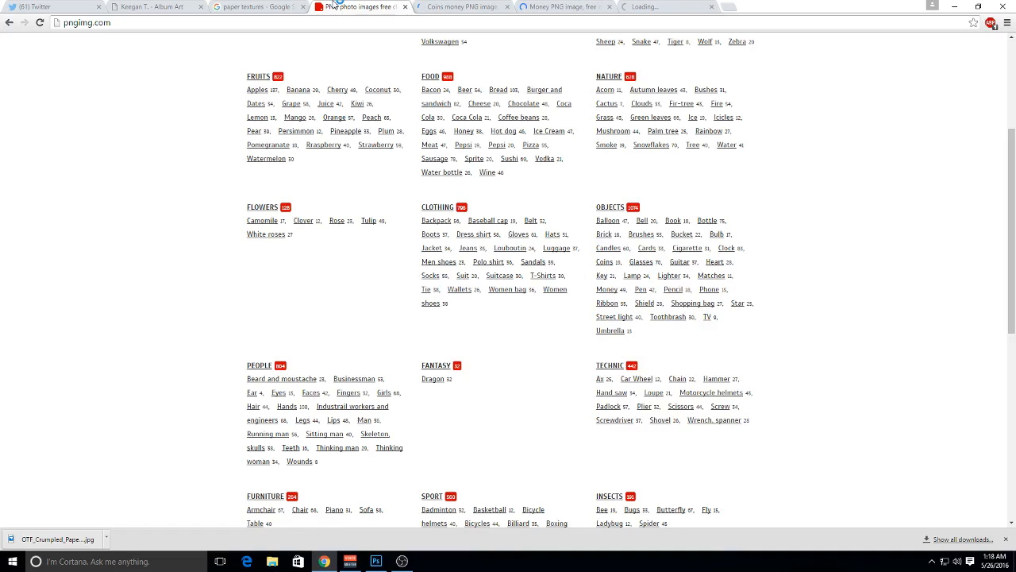
Close the home page tab and save the copper pennies image coin_PNG3550.png from the Coins category
middle_click(337, 5)
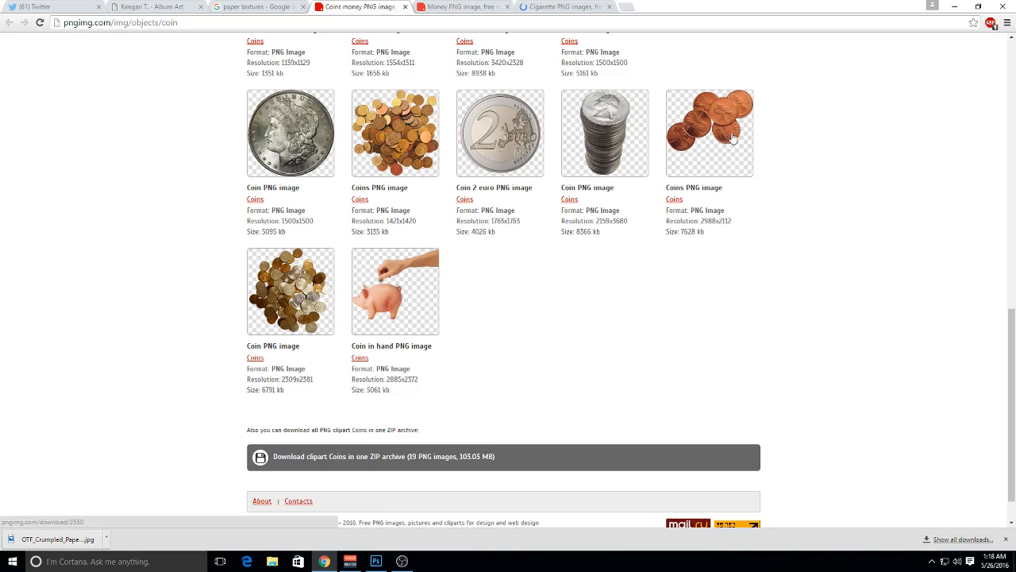
click(732, 139)
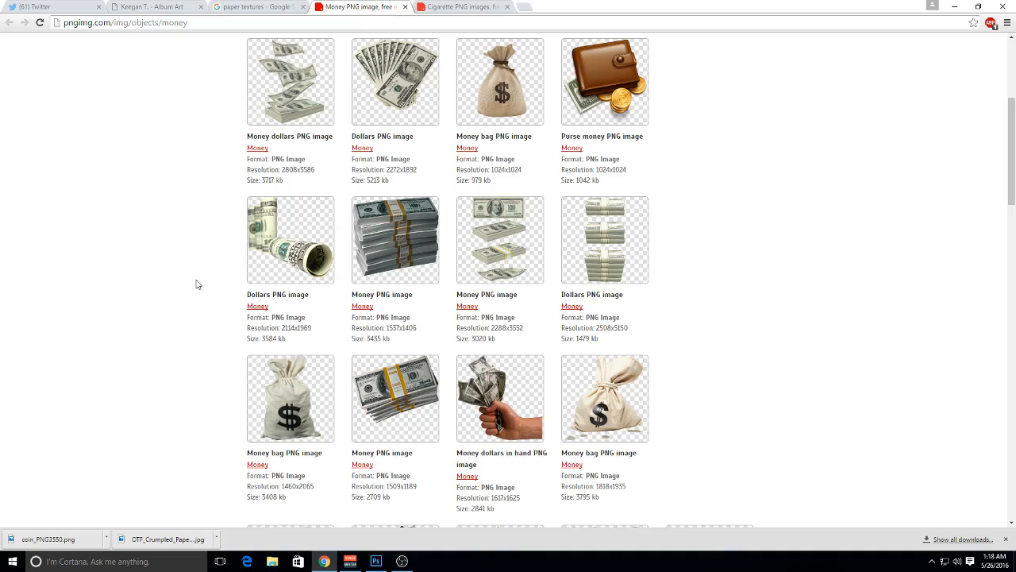
Look through the Money category and save the fanned dollar bills image as money_PNG3520.png, closing its page
scroll(198, 283, down, 3)
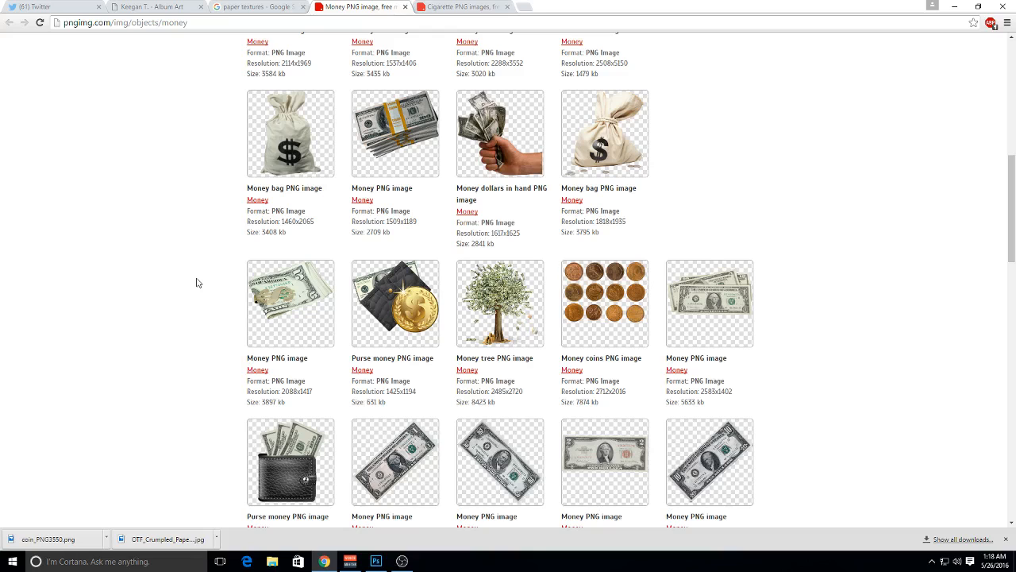
scroll(197, 284, down, 5)
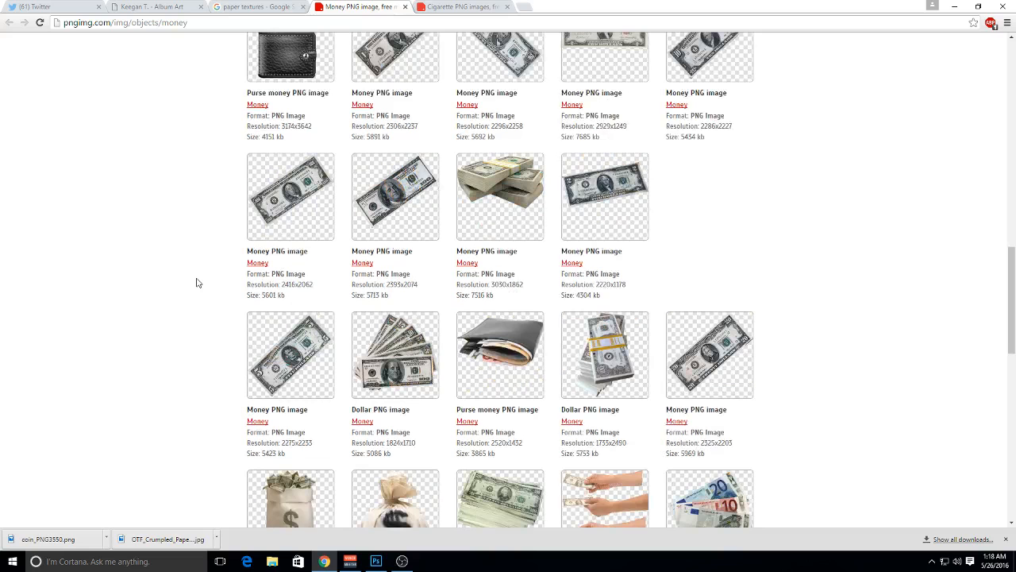
scroll(198, 283, down, 6)
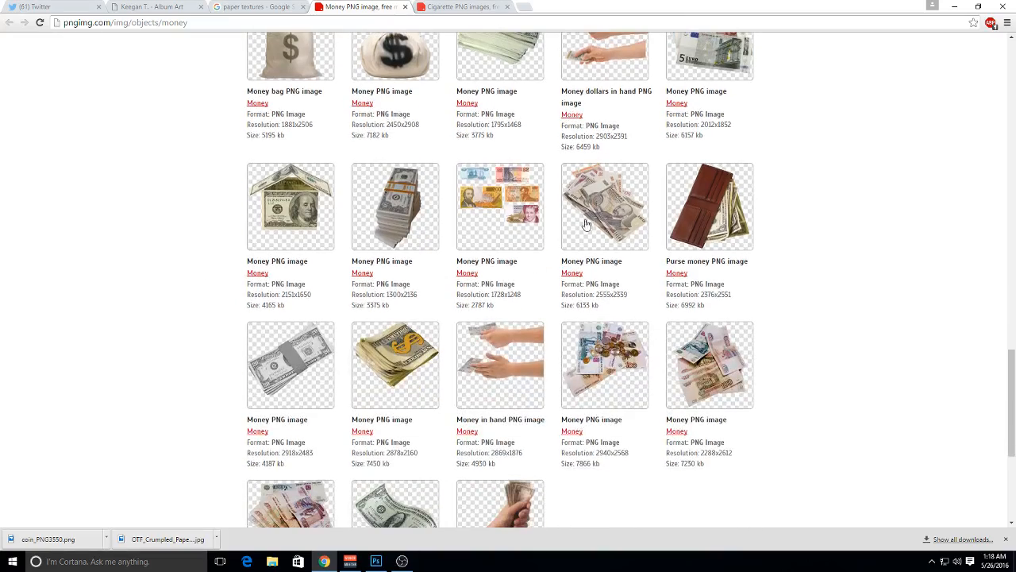
scroll(602, 209, down, 3)
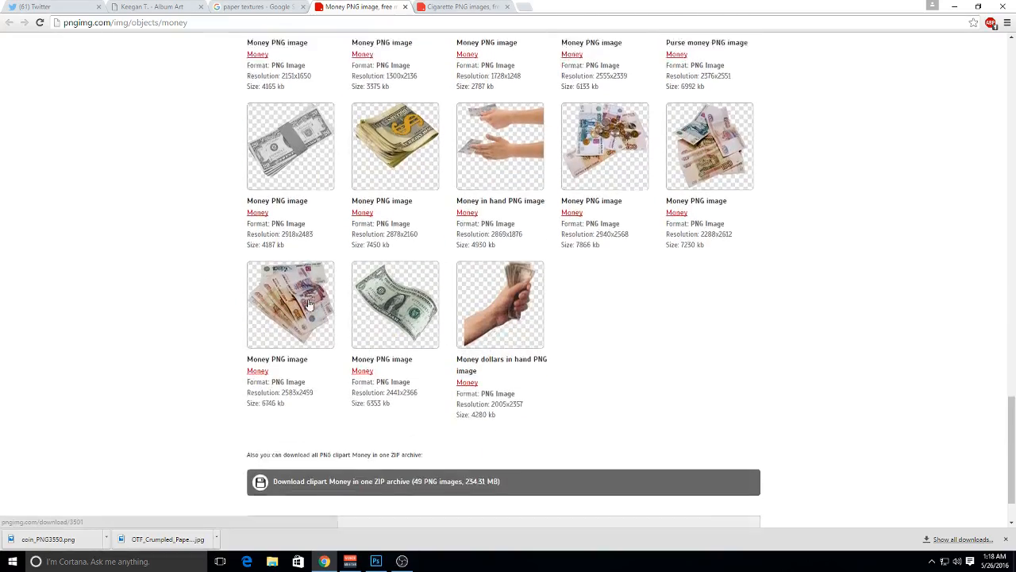
scroll(231, 295, up, 3)
scroll(233, 298, up, 5)
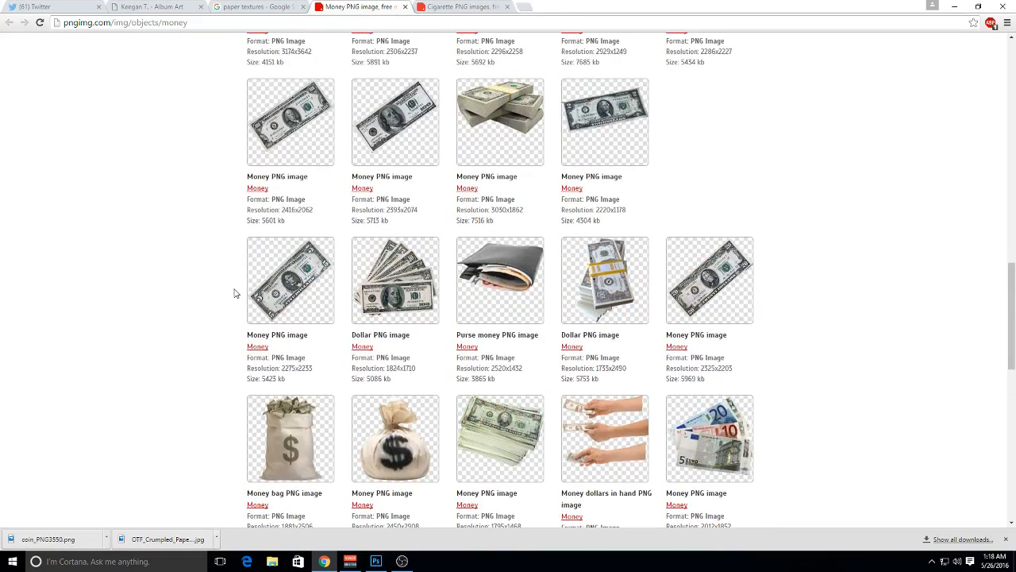
click(413, 276)
scroll(281, 307, down, 4)
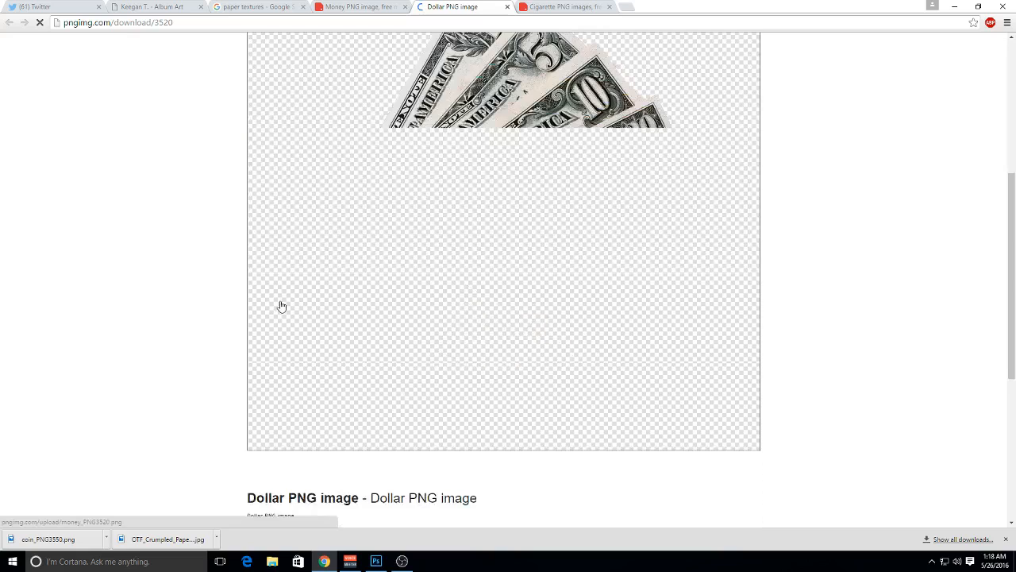
right_click(379, 169)
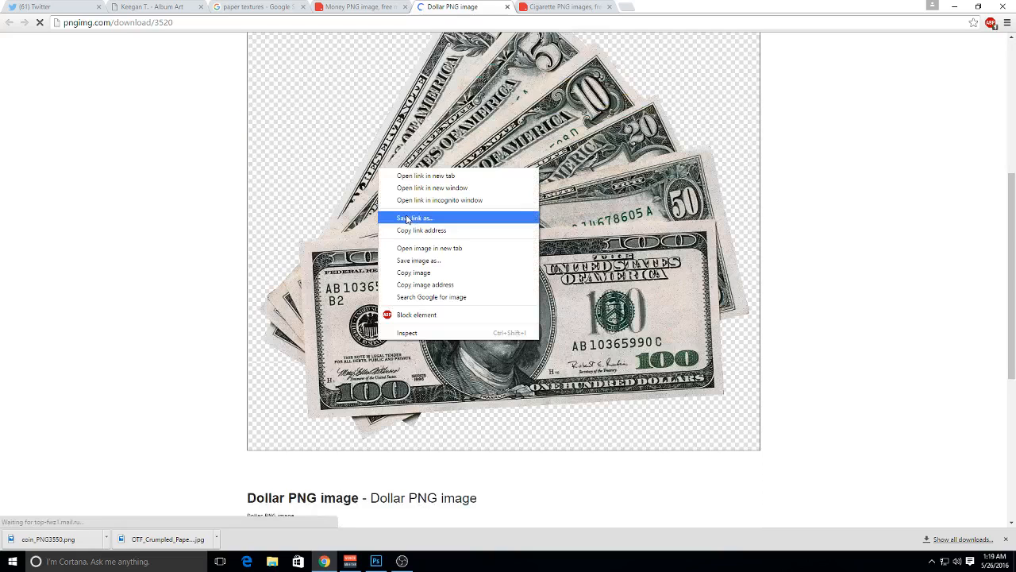
click(418, 261)
key(Return)
key(ctrl+w)
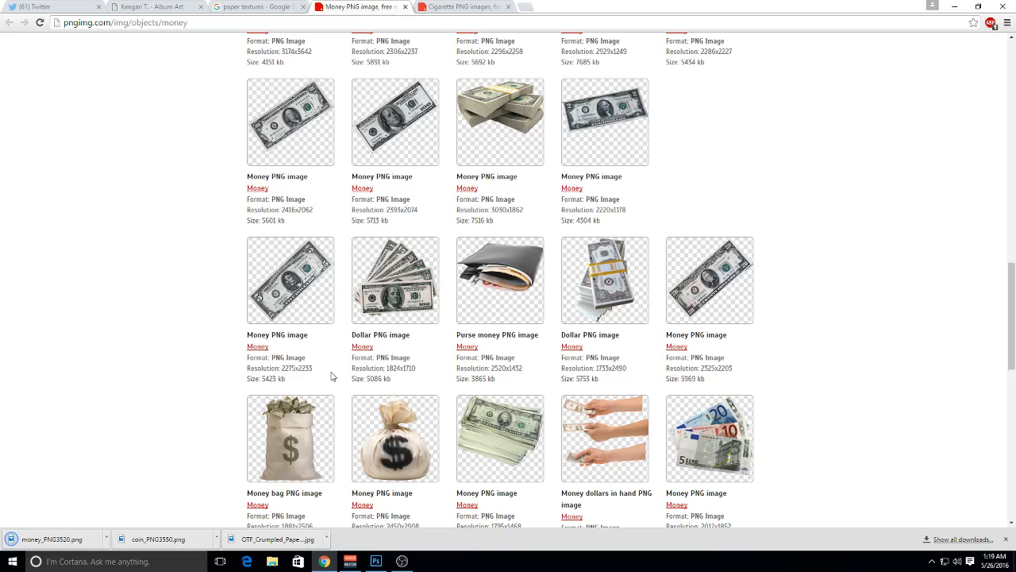
Find the bent, burnt cigarette butt in the Cigarette category and save it as cigarette_PNG4766.png in Documents
click(418, 10)
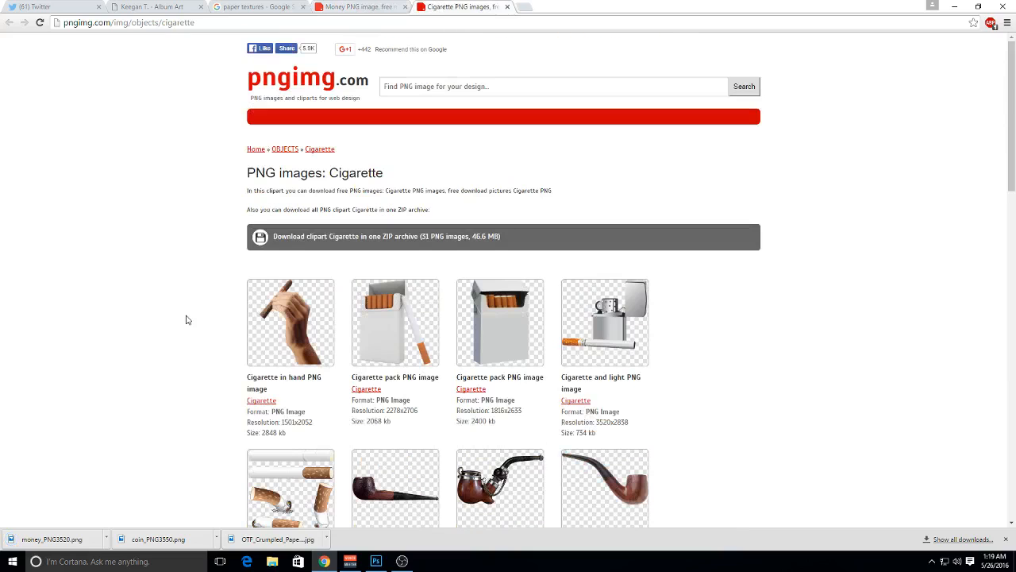
scroll(186, 319, down, 5)
scroll(198, 313, down, 1)
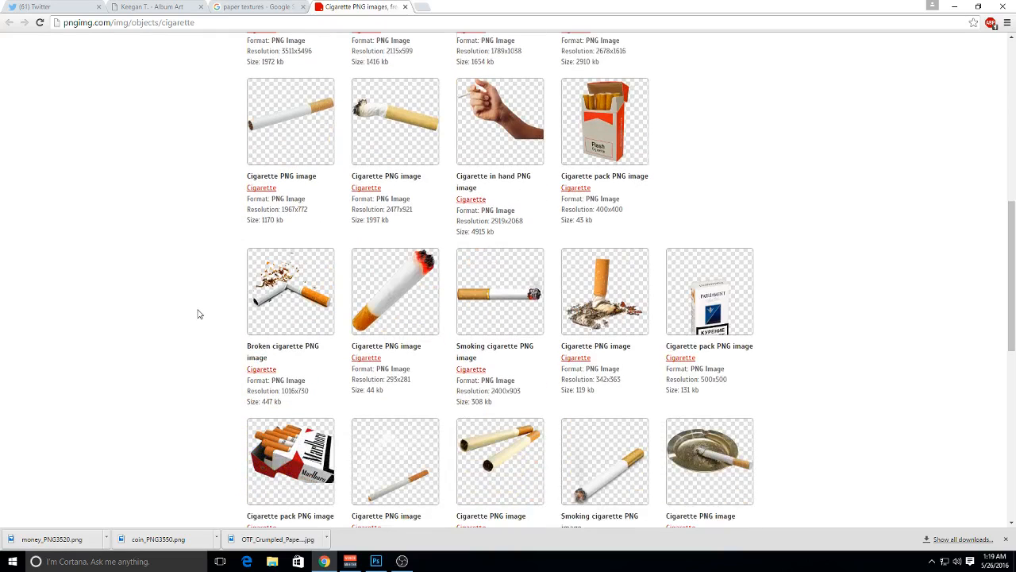
click(387, 111)
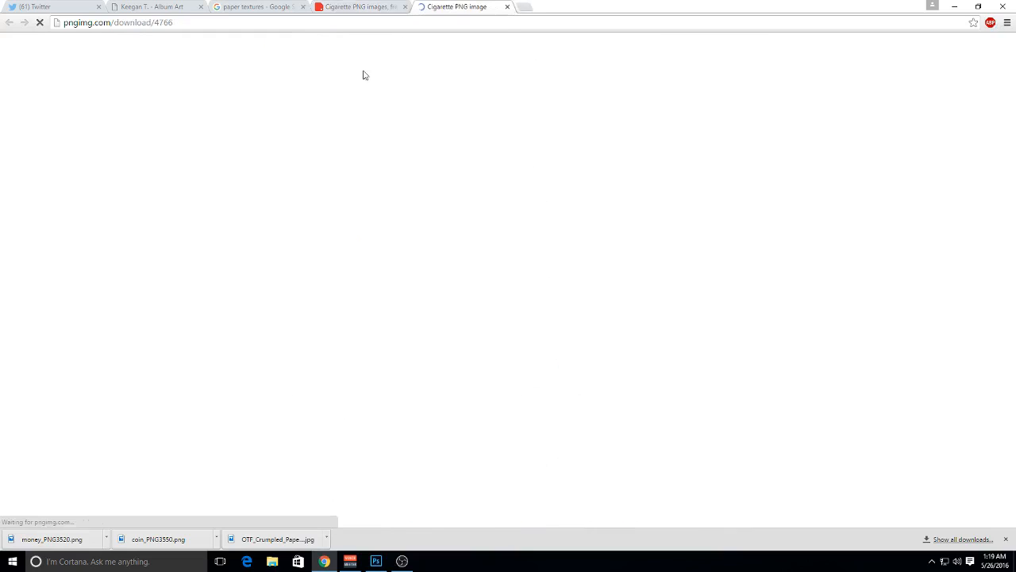
scroll(329, 249, down, 2)
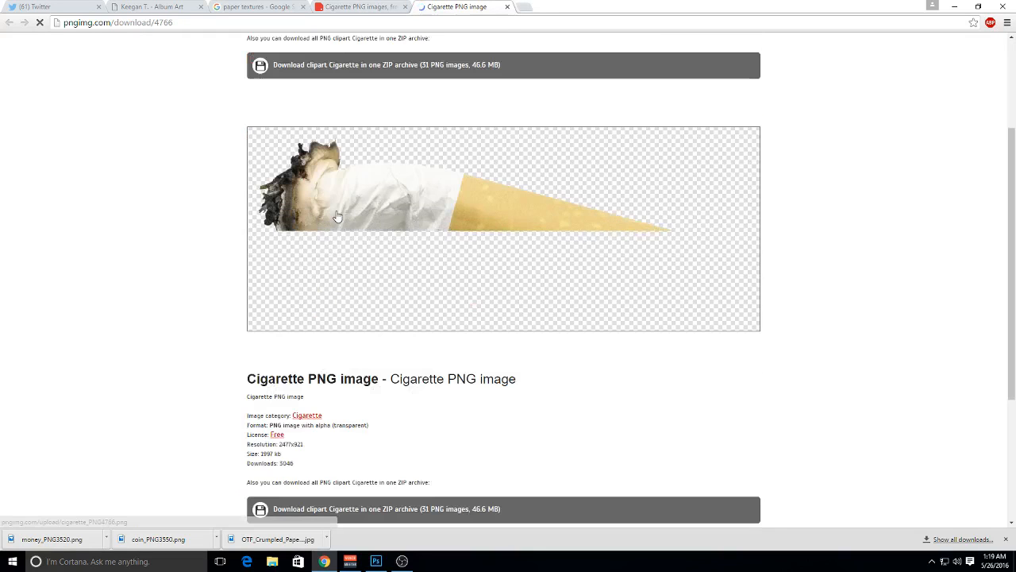
right_click(337, 212)
click(369, 262)
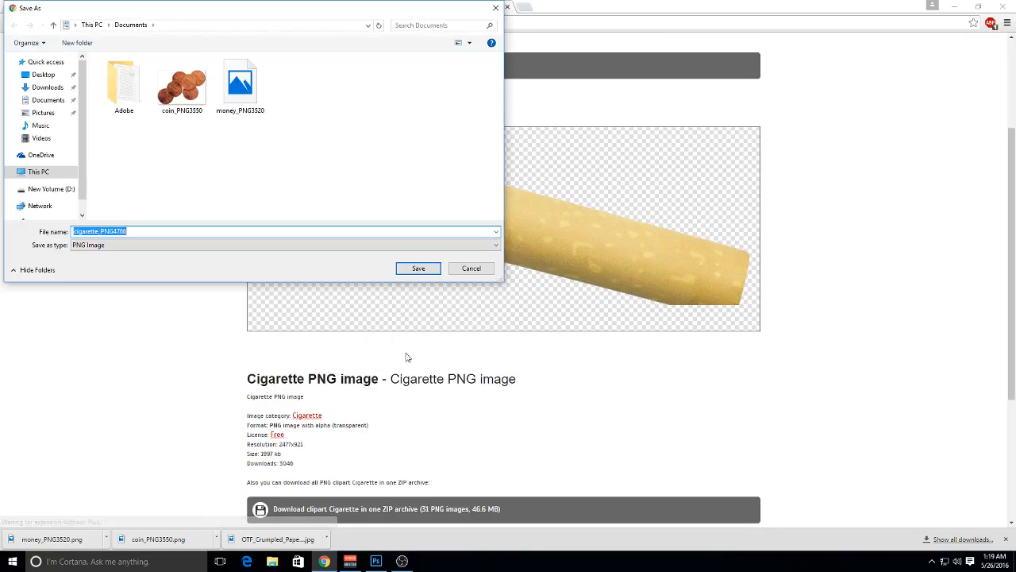
click(417, 270)
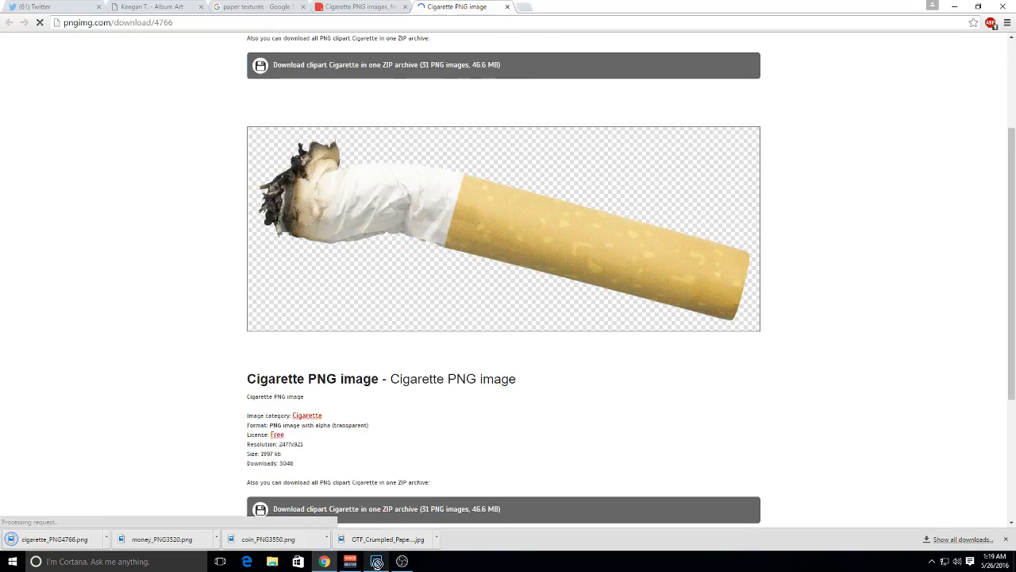
Open the downloaded coin_PNG3550.png, money_PNG3520.png and cigarette_PNG4766.png images in Photoshop
click(377, 562)
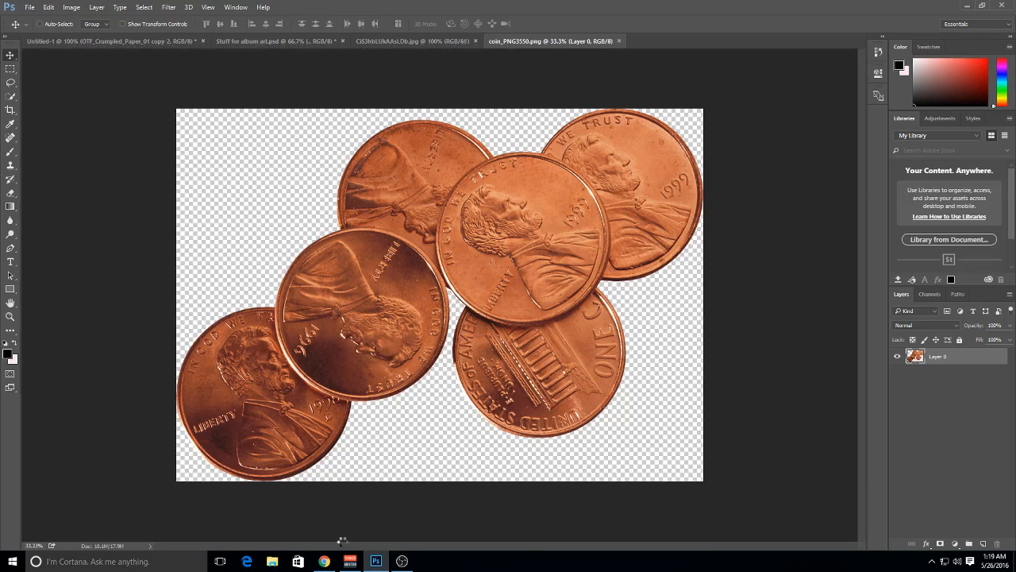
click(324, 562)
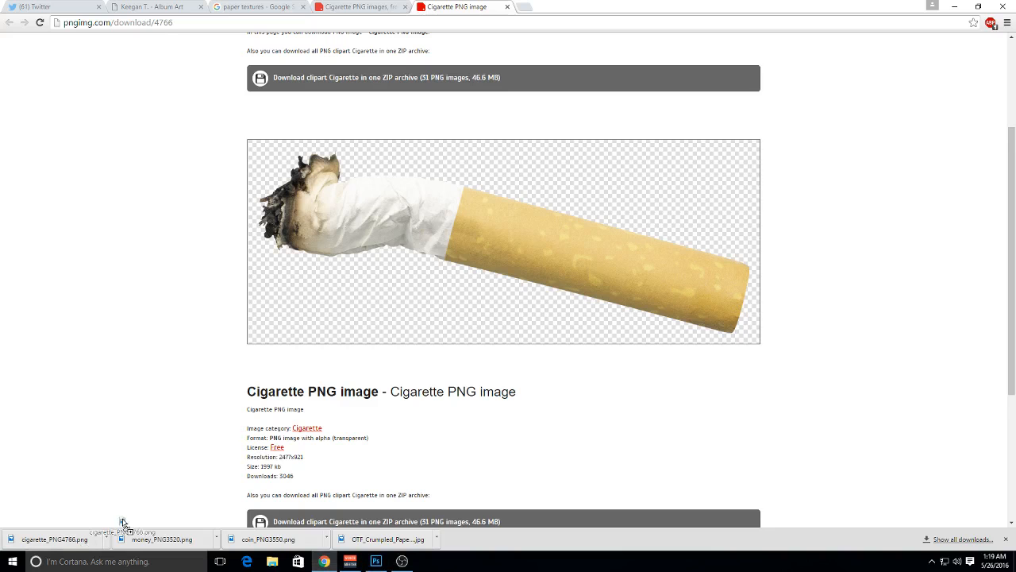
click(127, 537)
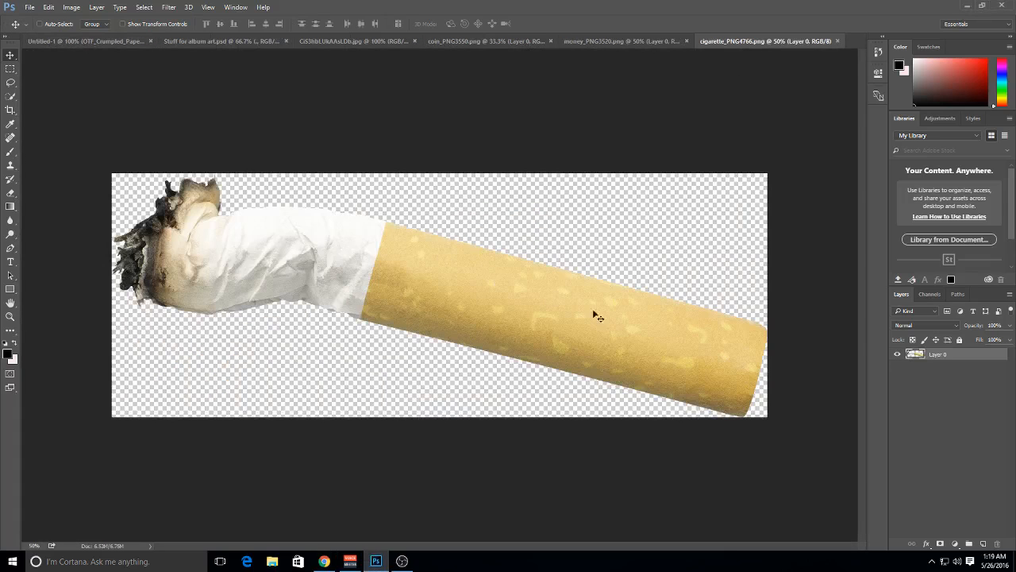
Copy the copper pennies image into the Untitled-1 cover and scale it down
click(477, 37)
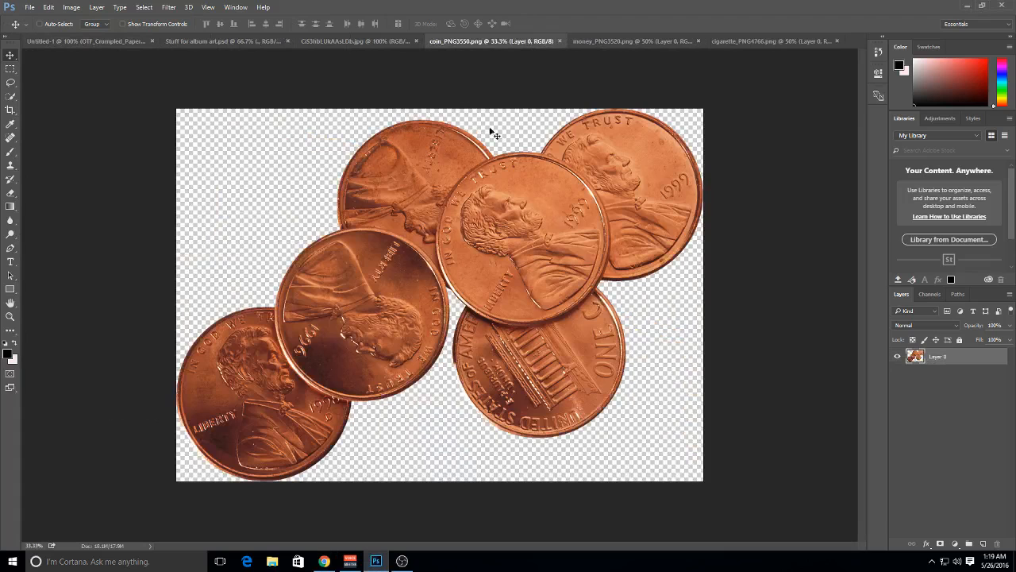
drag(493, 133, 401, 236)
key(ctrl+t)
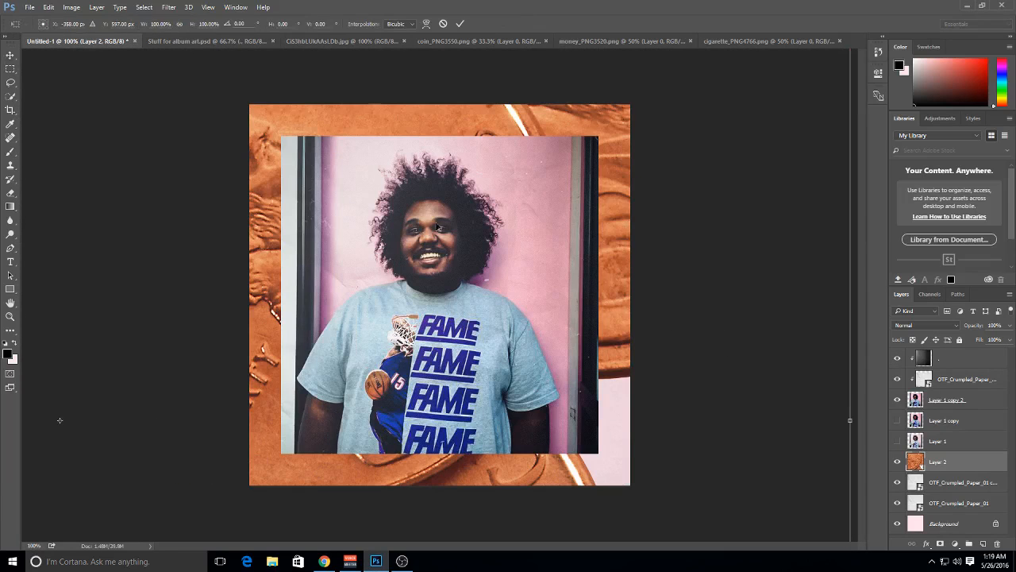
key(ctrl+minus)
key(ctrl+minus)
key(ctrl+minus)
key(ctrl+minus)
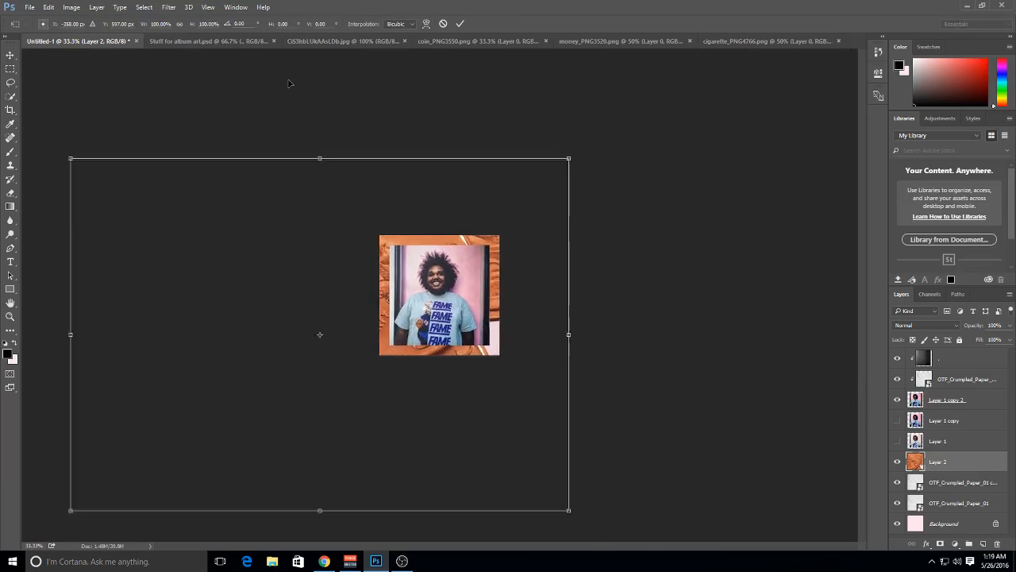
drag(542, 187, 481, 276)
key(Return)
Bring the pennies layer to the top of the layer stack and place it over the cover's upper-right corner
drag(950, 466, 963, 356)
drag(563, 347, 570, 324)
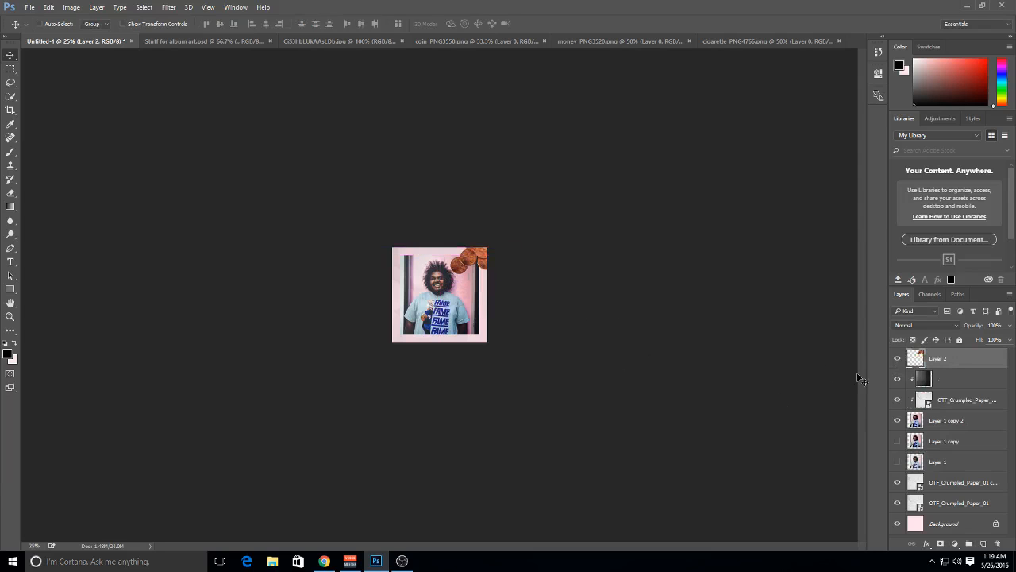
key(ctrl+plus)
key(ctrl+plus)
key(ctrl+plus)
key(ctrl+plus)
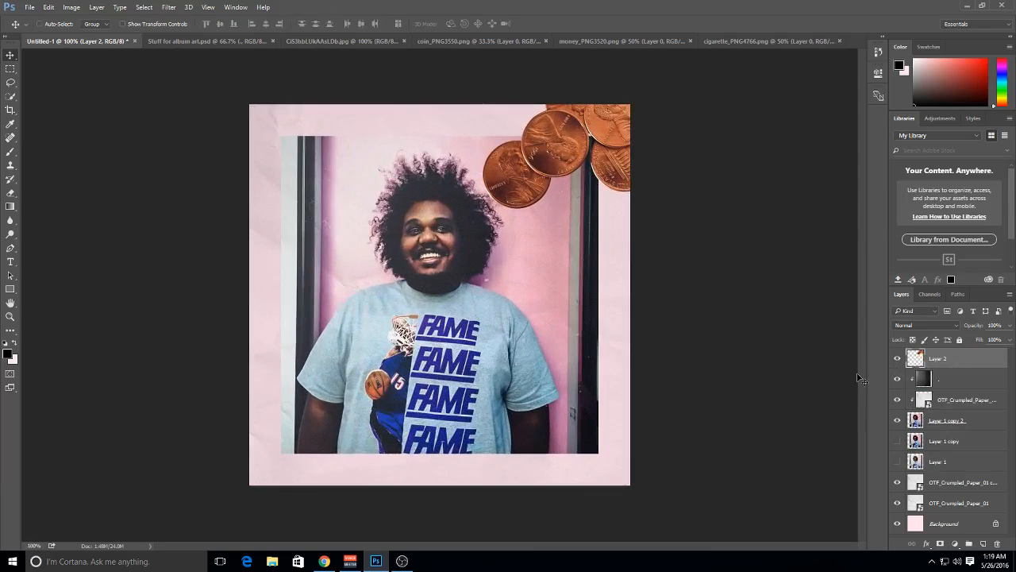
drag(696, 167, 693, 180)
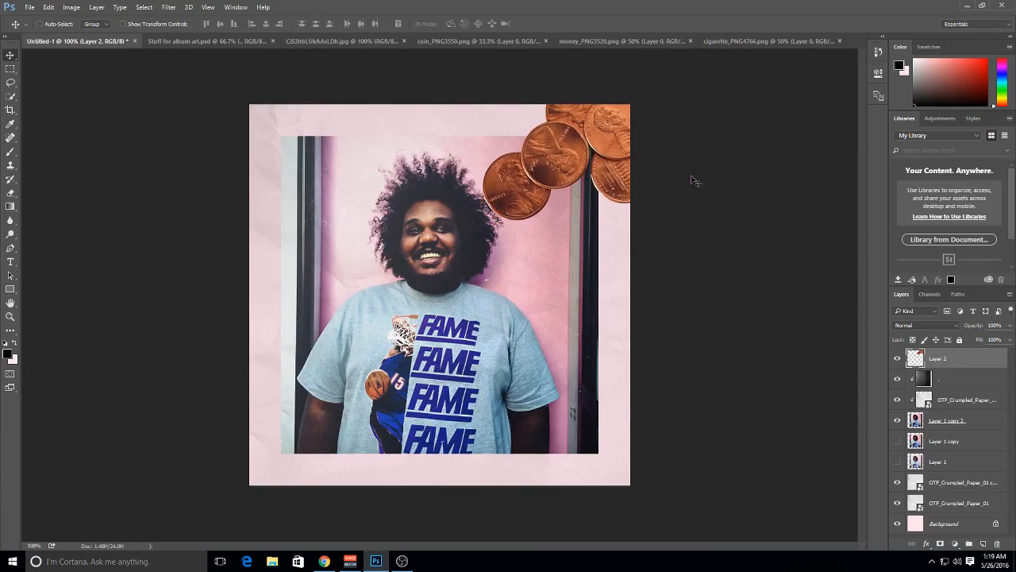
Duplicate the pennies layer and discard the newly added empty layer beneath it
click(984, 544)
drag(943, 361, 946, 383)
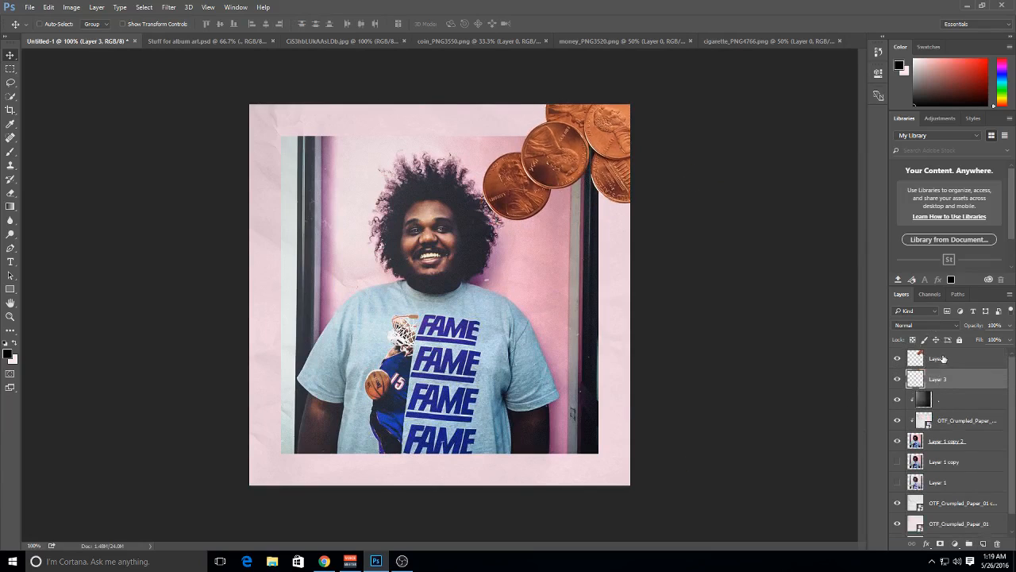
click(943, 358)
key(ctrl+j)
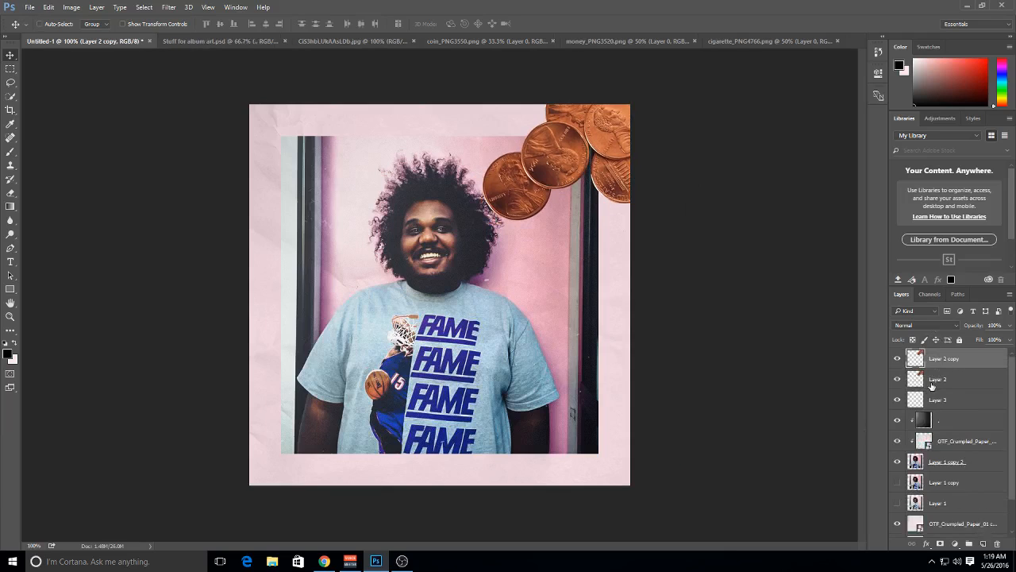
drag(941, 401, 1000, 545)
Turn the lower pennies layer black with Hue/Saturation, setting Lightness to -100
click(950, 384)
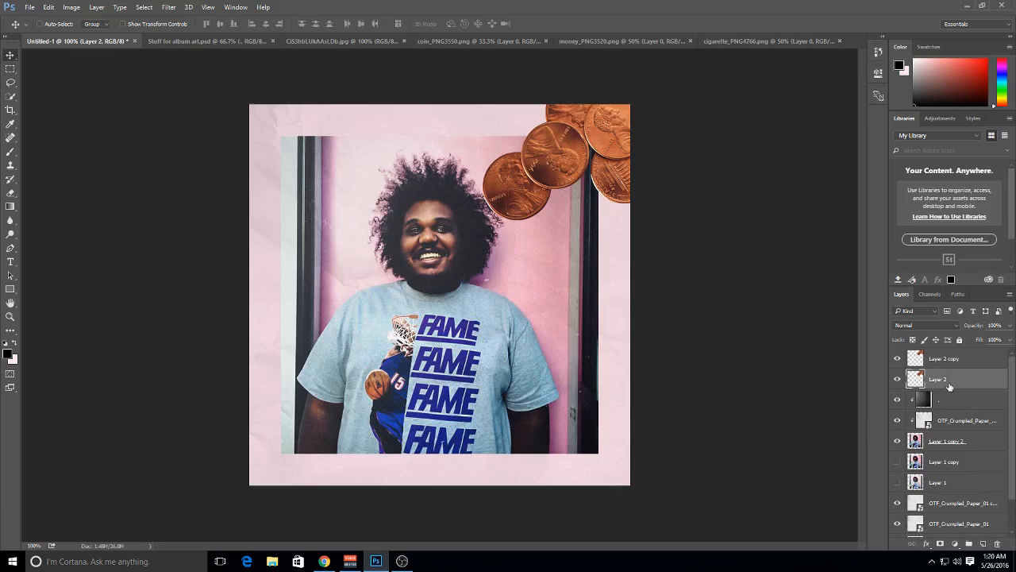
key(ctrl+u)
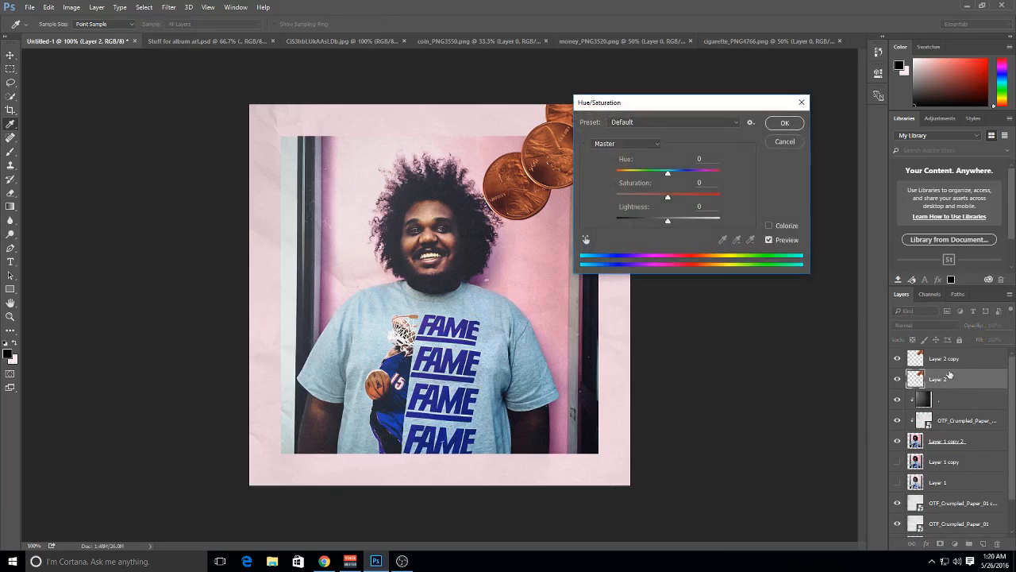
drag(652, 219, 414, 230)
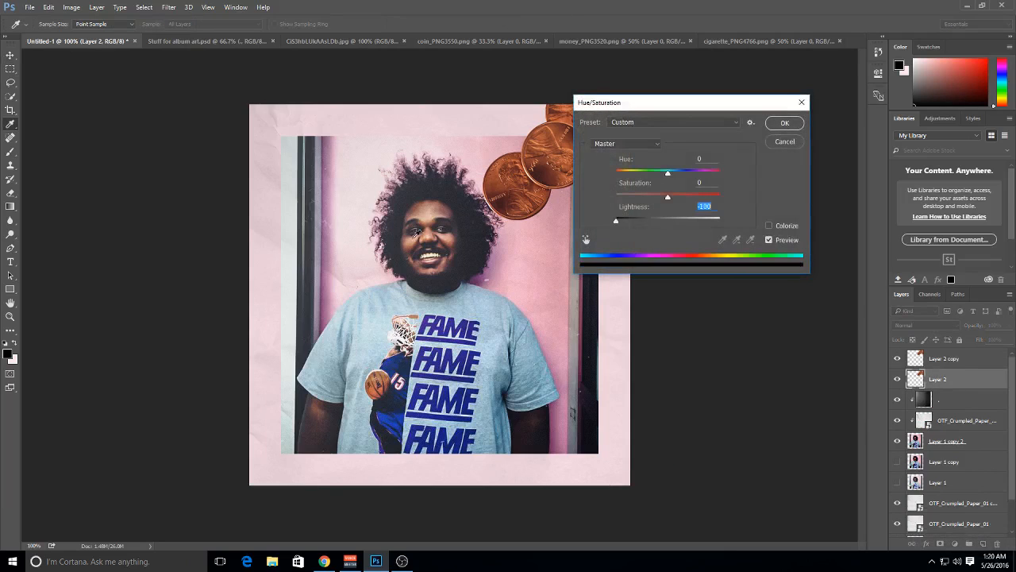
click(790, 124)
Apply a Gaussian Blur with a 6.8-pixel radius to the black pennies layer
click(169, 7)
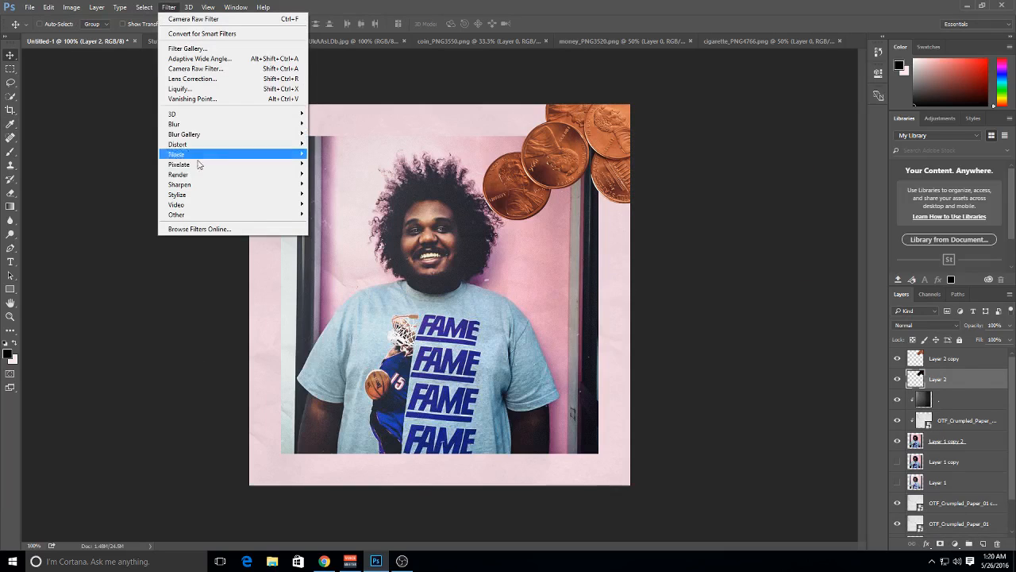
mouse_move(239, 121)
click(325, 163)
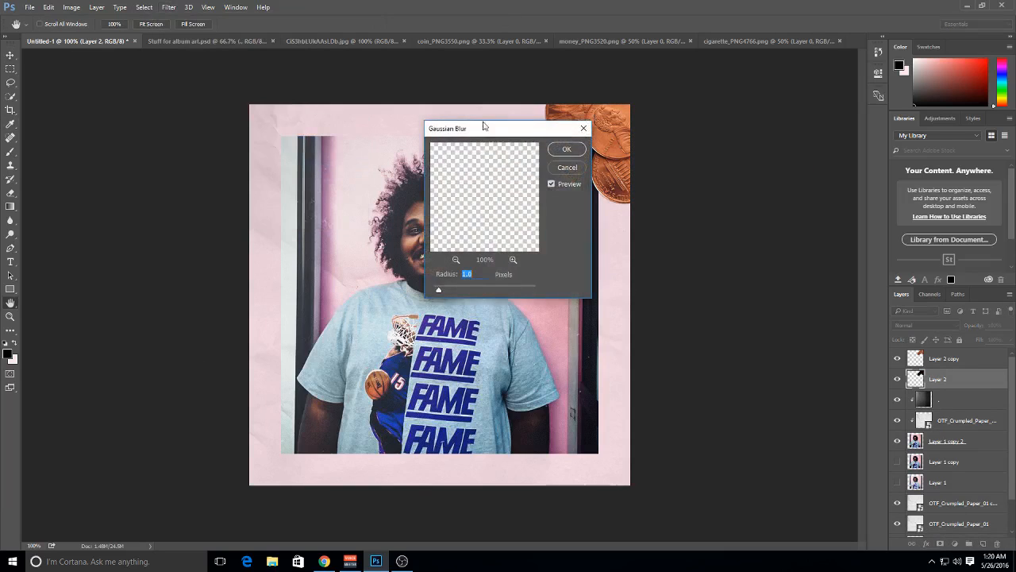
drag(484, 128, 633, 109)
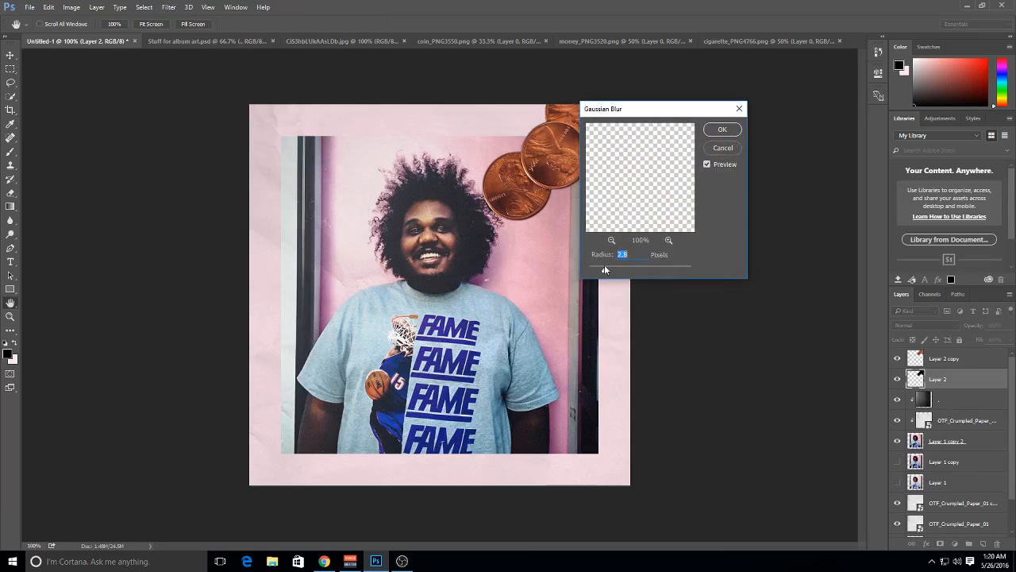
mouse_move(604, 267)
mouse_down()
mouse_move(642, 271)
mouse_move(622, 268)
mouse_up()
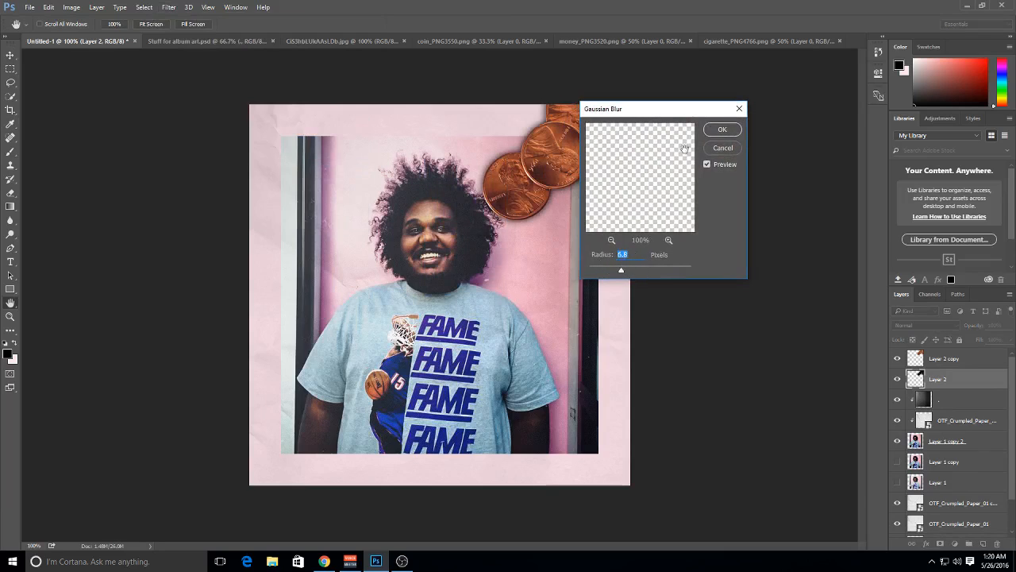
click(722, 130)
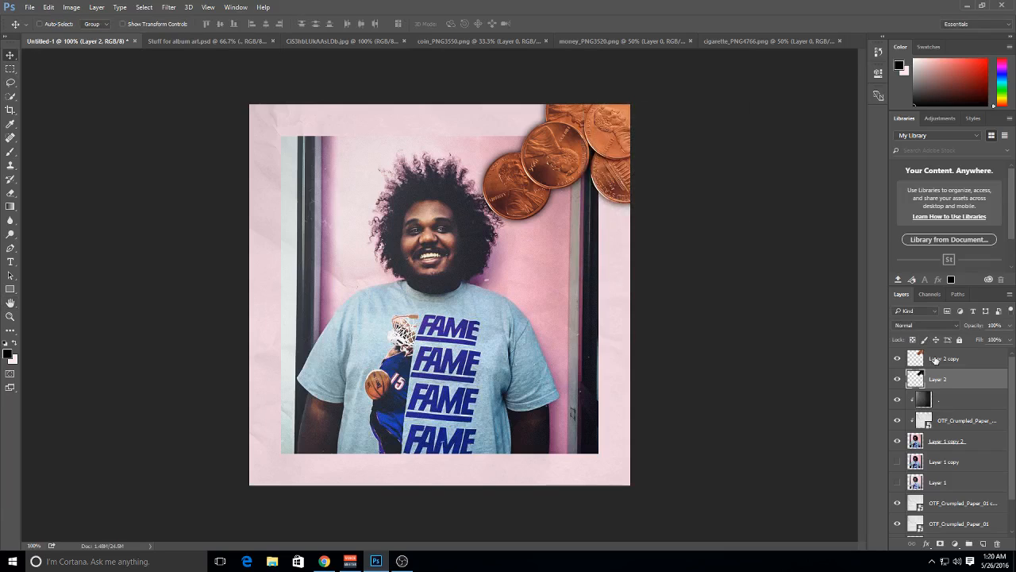
Offset the pennies' blurred shadow slightly from the coins and set its opacity to 83%
mouse_move(751, 224)
mouse_down()
mouse_move(744, 229)
mouse_move(767, 226)
mouse_up()
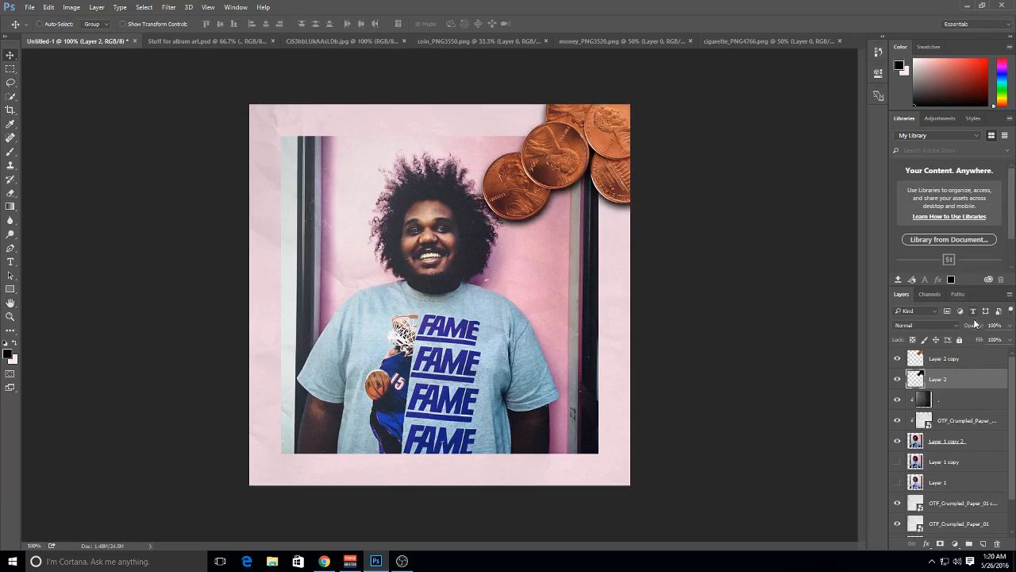
drag(971, 327, 964, 328)
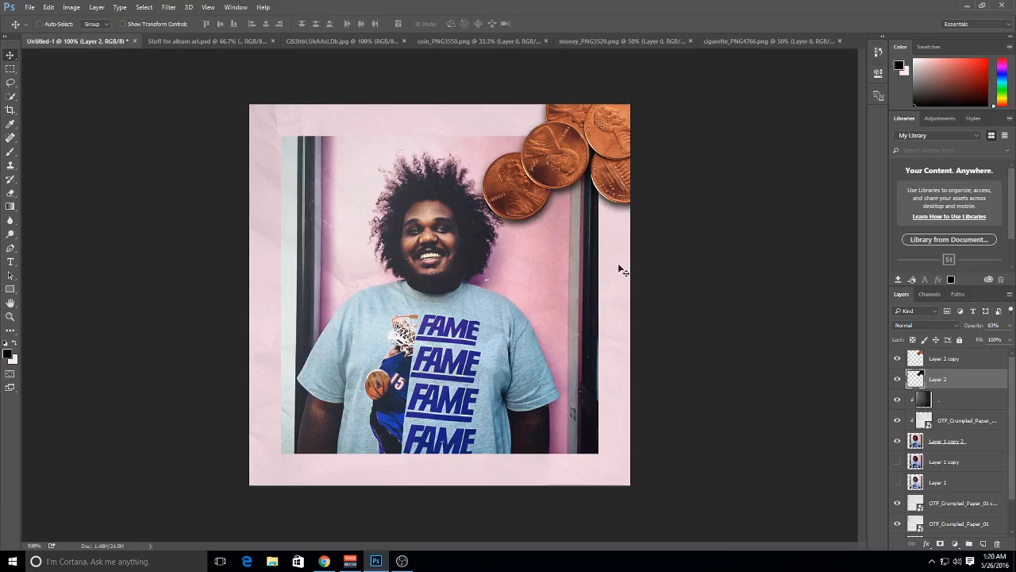
Copy the fanned dollar bills from money_PNG3520.png into the Untitled-1 cover, above the top pennies layer
click(969, 359)
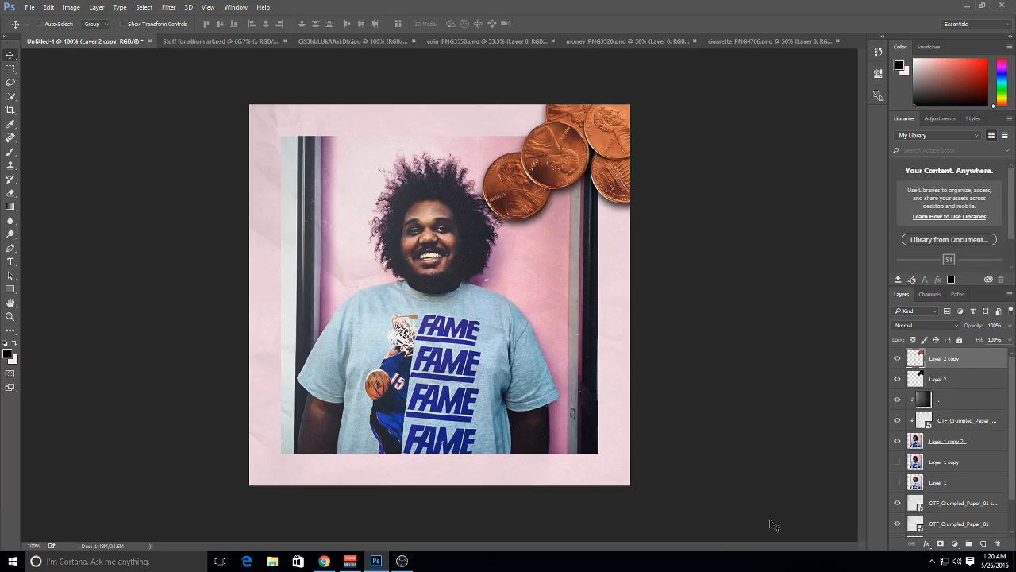
click(664, 42)
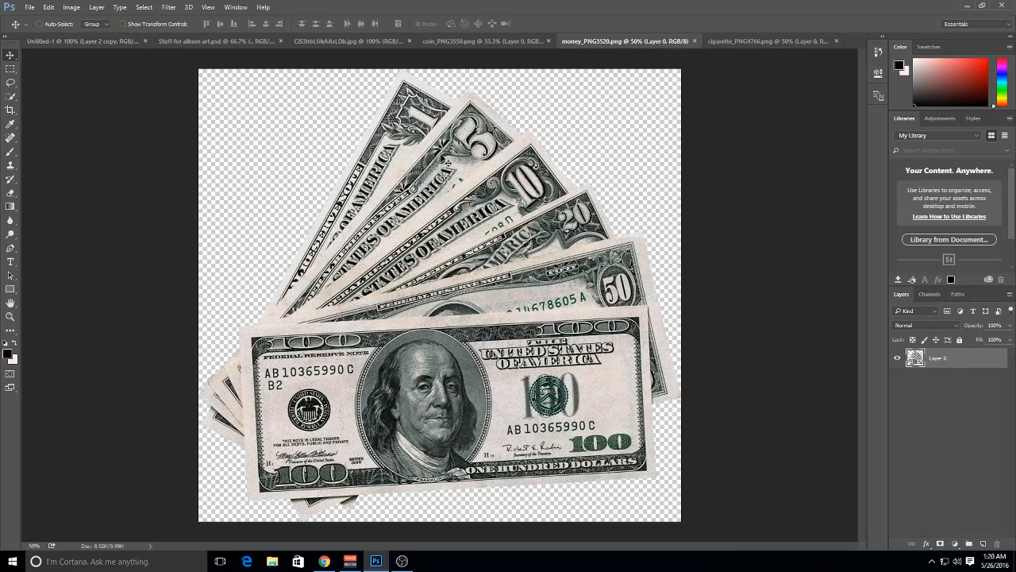
drag(516, 327, 464, 419)
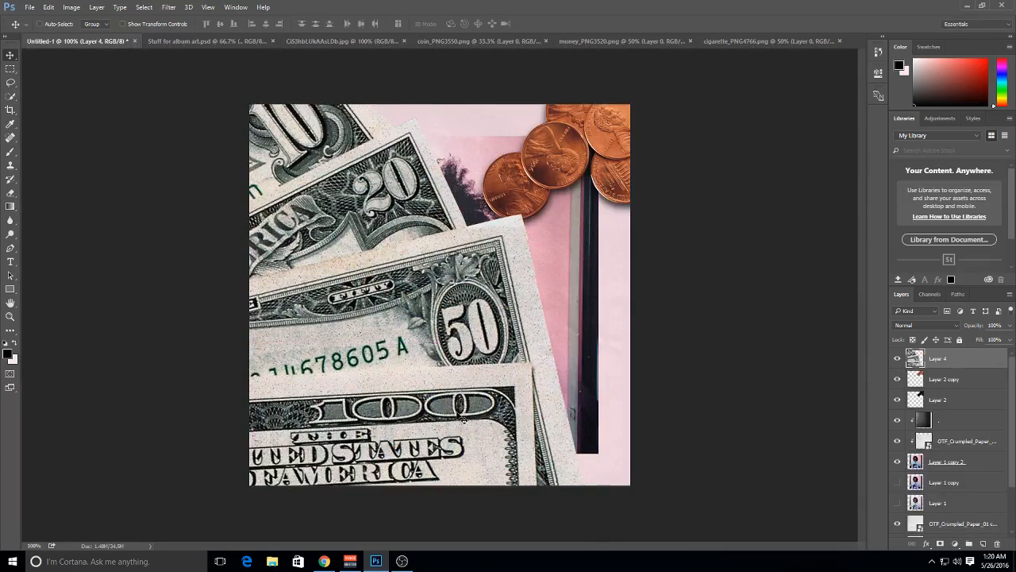
Scale the bills to about 48%, rotate them about 27° and place them at the cover's lower-left corner
key(ctrl+t)
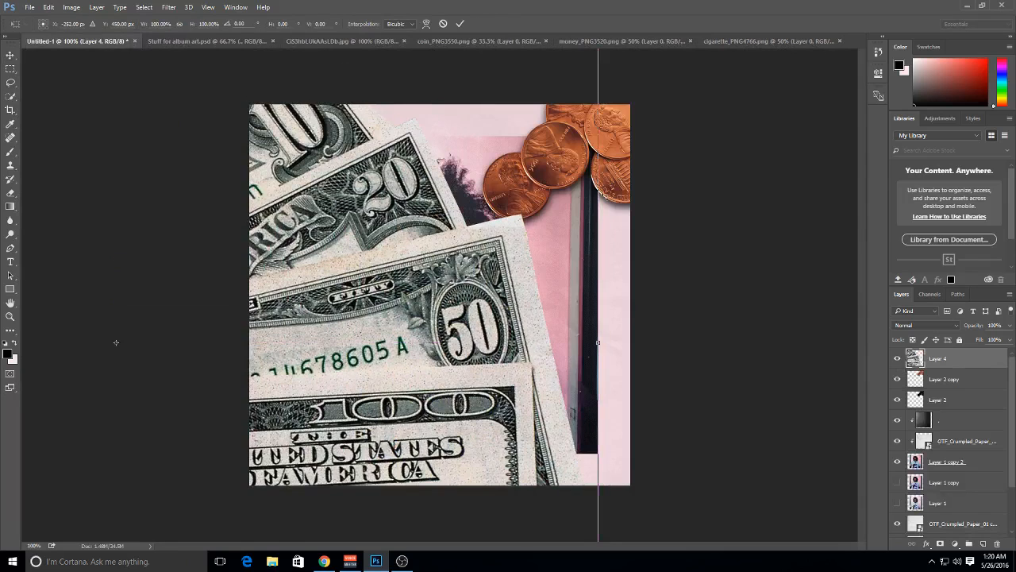
key(ctrl+minus)
key(ctrl+minus)
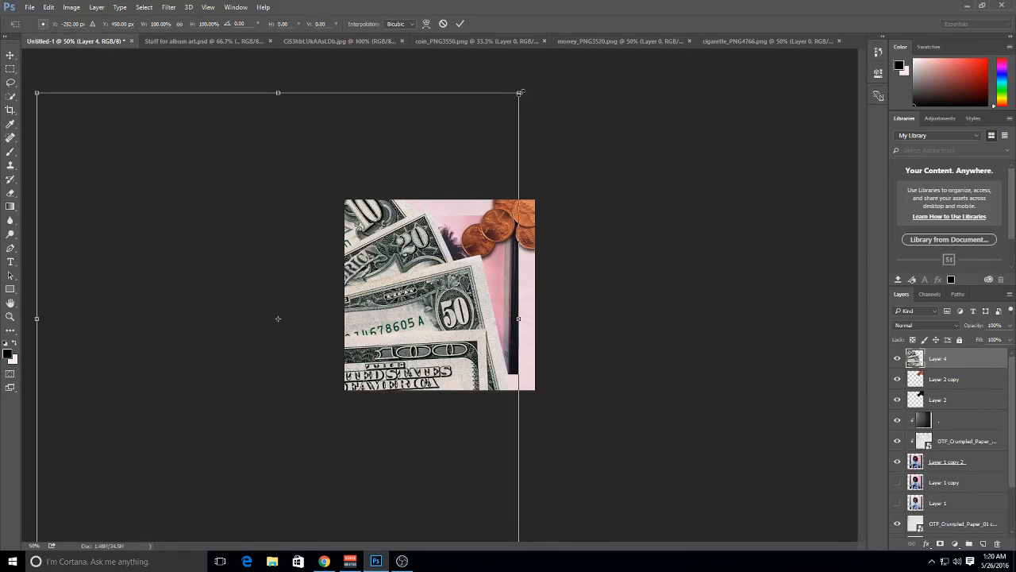
drag(520, 92, 394, 208)
drag(438, 183, 481, 262)
drag(352, 332, 398, 424)
drag(527, 340, 527, 393)
drag(436, 388, 436, 414)
drag(533, 402, 521, 419)
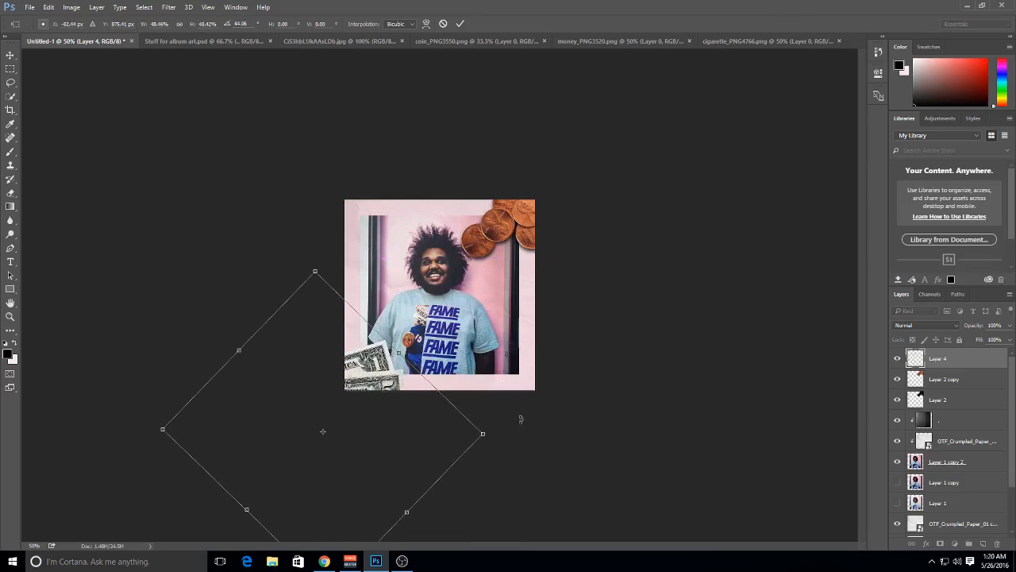
drag(417, 394, 431, 381)
drag(553, 420, 545, 357)
drag(417, 401, 425, 390)
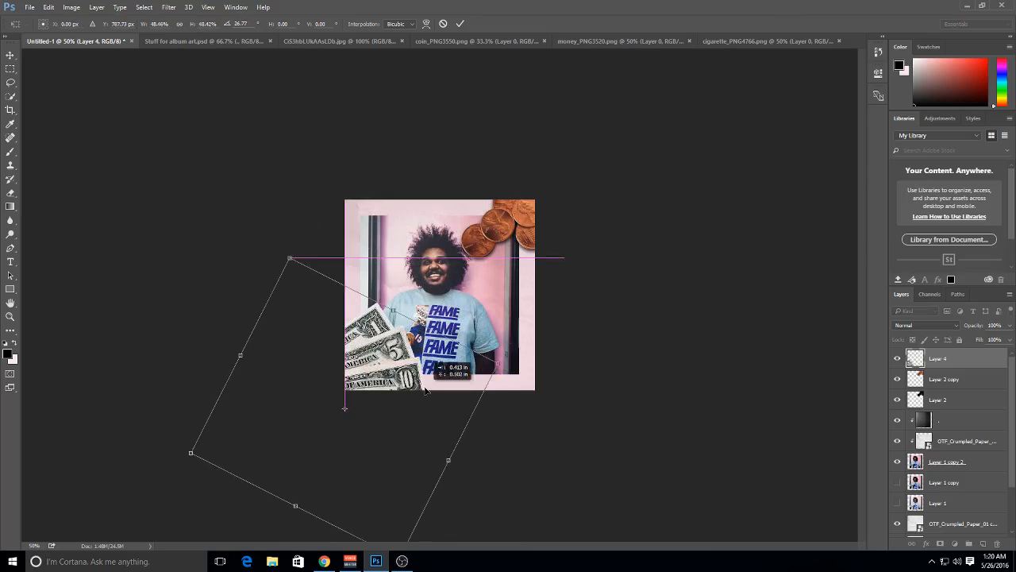
key(Return)
key(ctrl+plus)
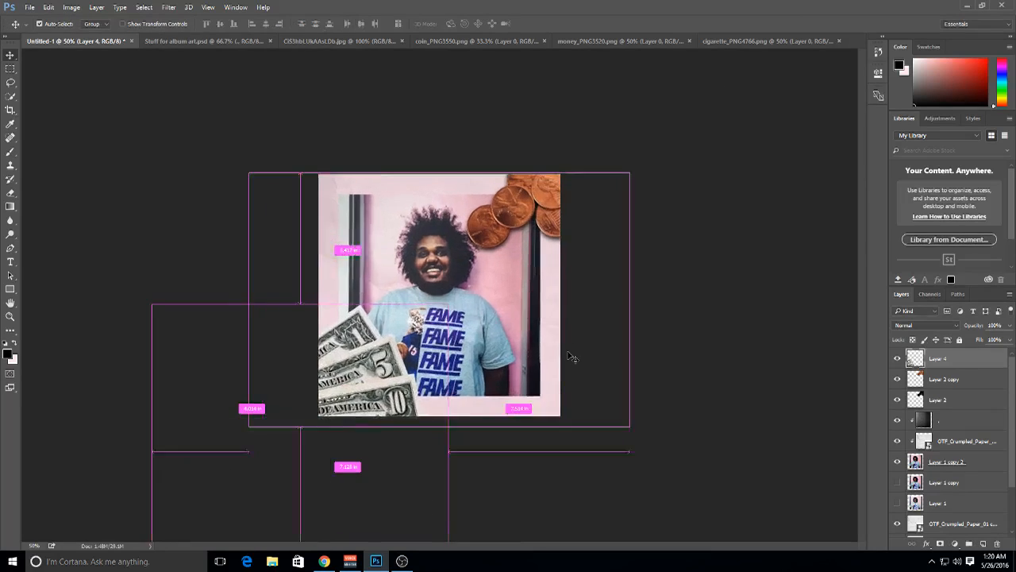
key(ctrl+plus)
Duplicate the bills layer and turn the lower copy black with Hue/Saturation
key(ctrl+j)
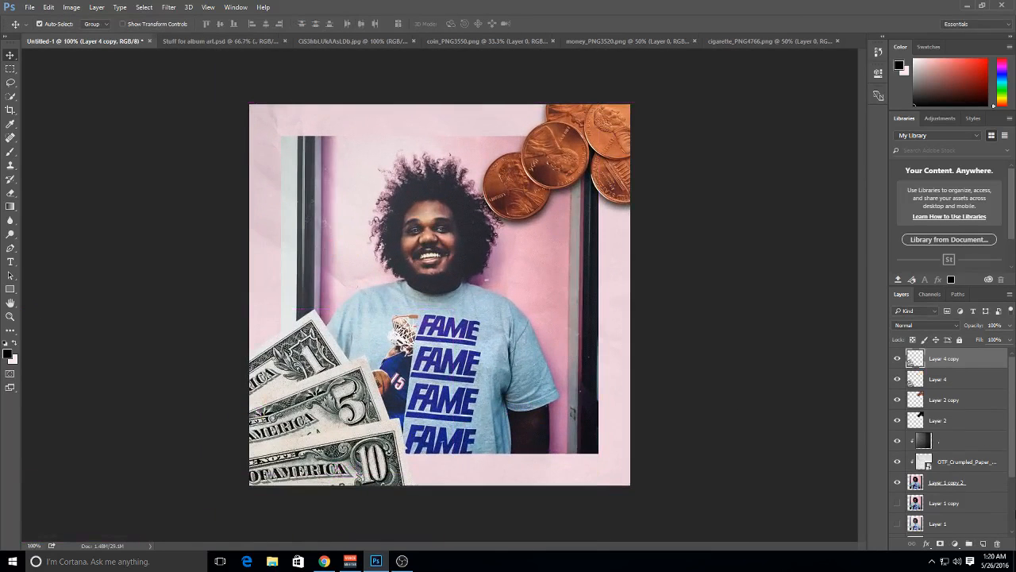
click(964, 385)
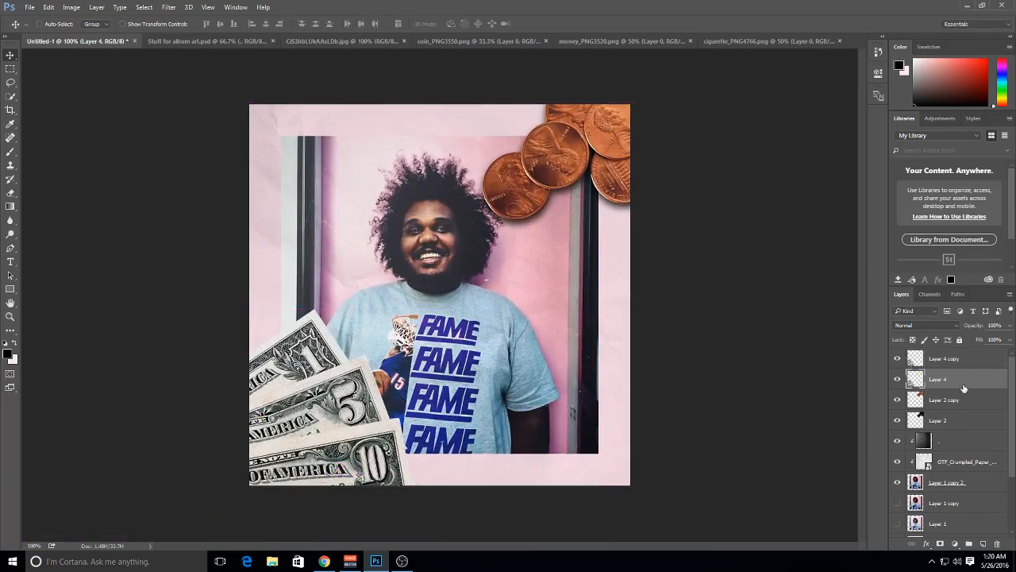
key(ctrl+u)
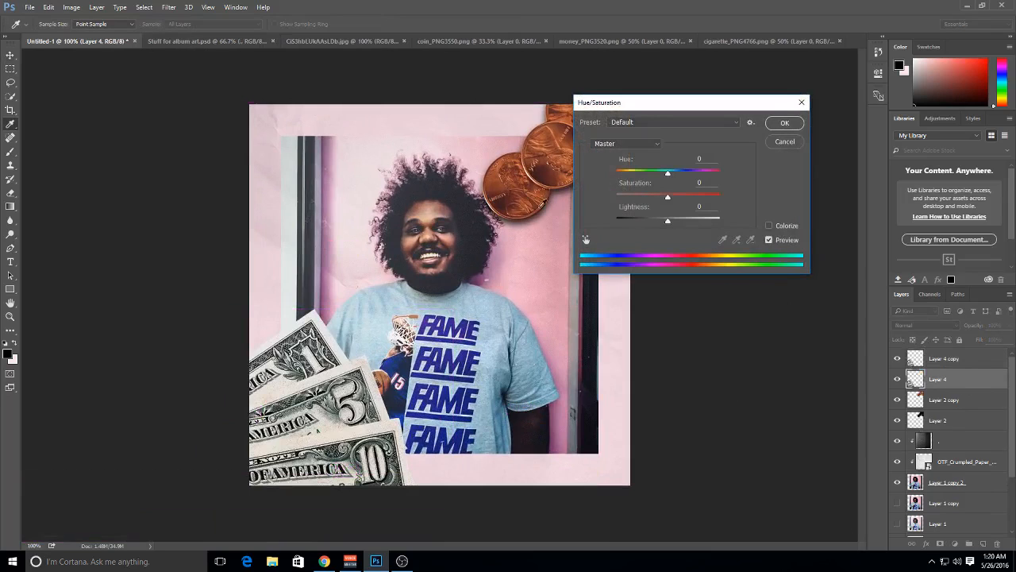
click(779, 124)
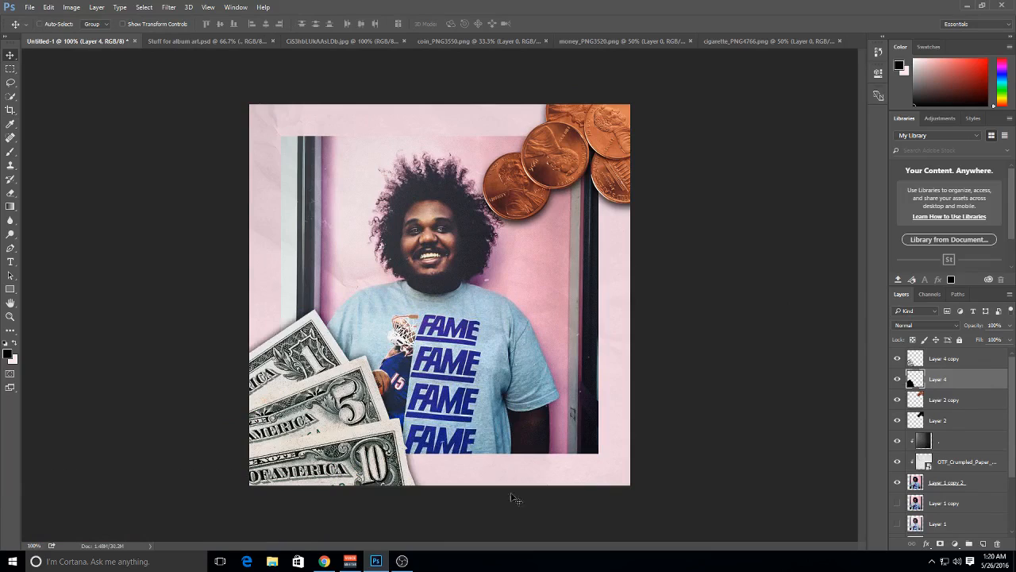
Soften the black bills layer into a shadow with the last Gaussian Blur, at 53% opacity and slightly offset
key(ctrl+f)
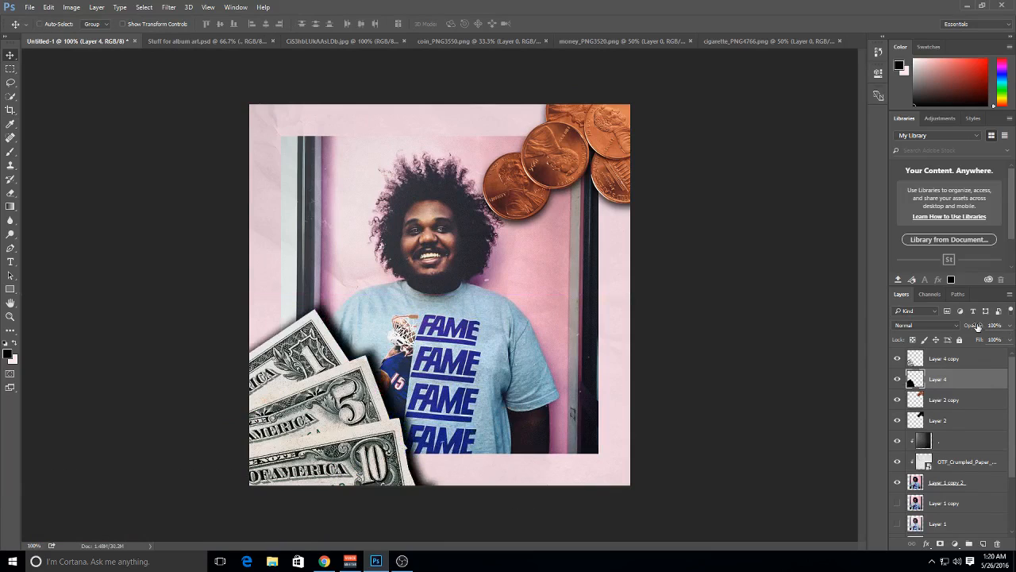
drag(953, 330, 952, 331)
mouse_move(615, 353)
mouse_down()
mouse_move(606, 365)
mouse_move(621, 372)
mouse_up()
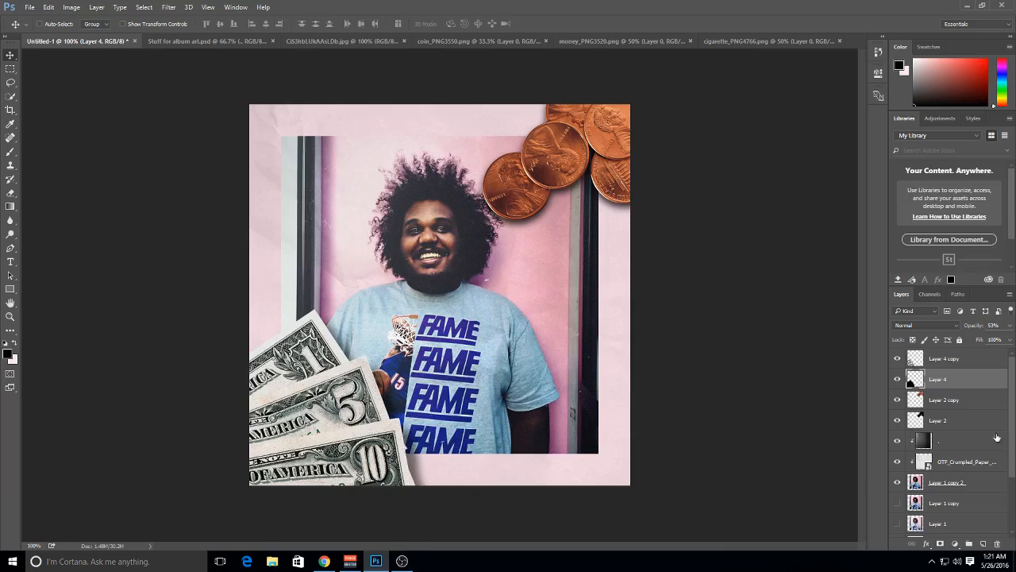
Scale the bills and their shadow layer together to about 90.6%
shift+click(969, 363)
key(ctrl+t)
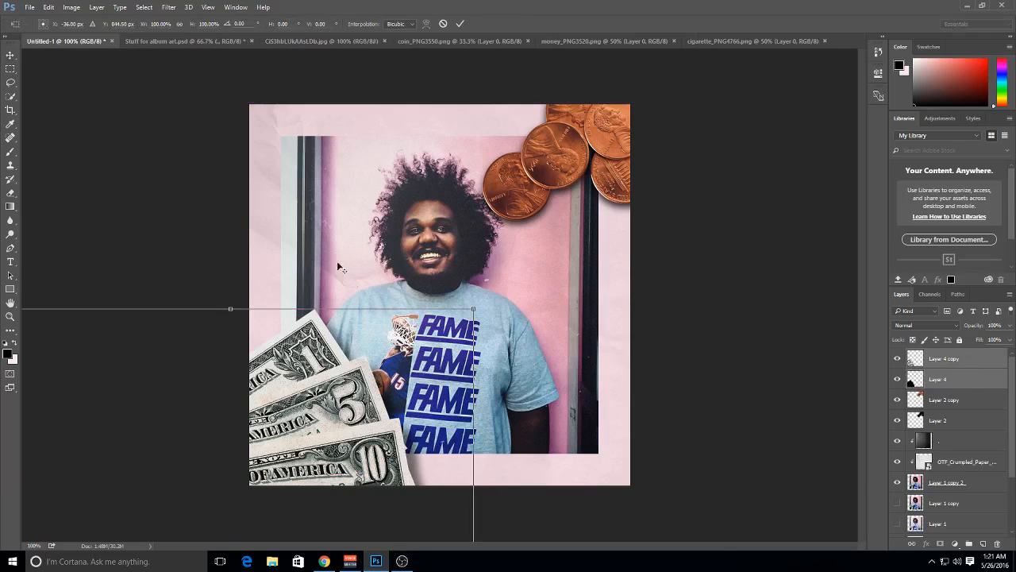
drag(474, 313, 450, 333)
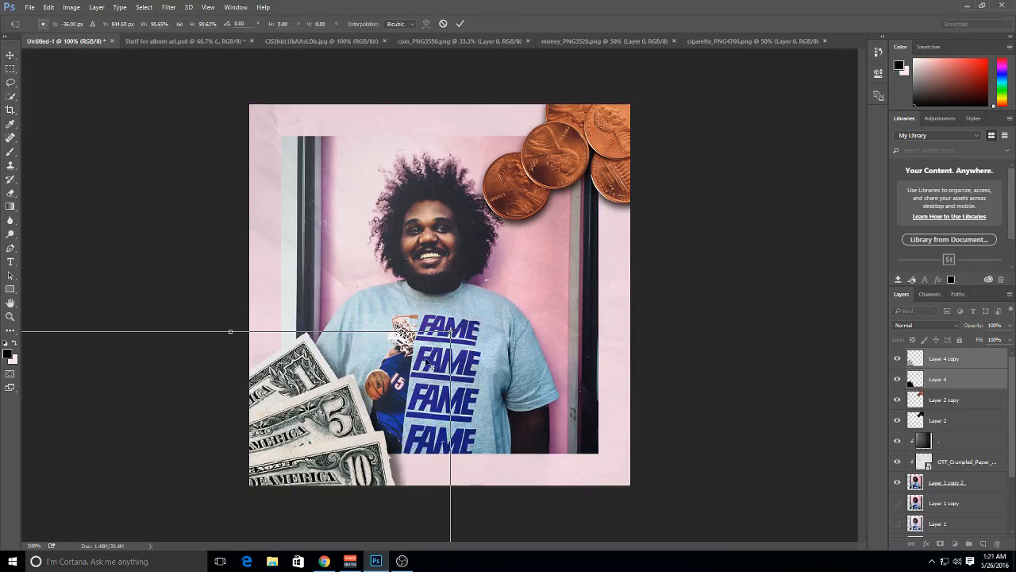
key(Return)
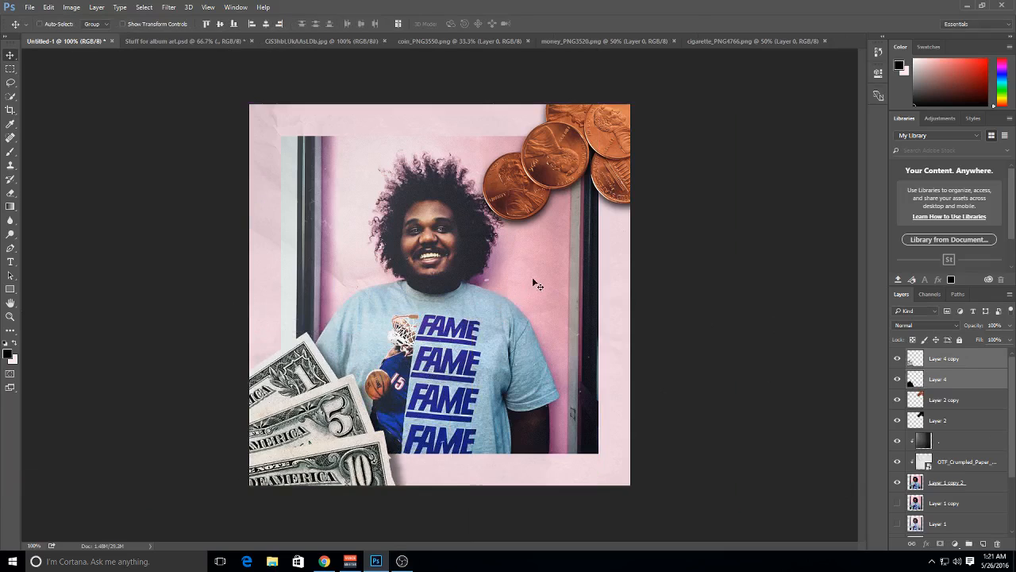
Bring the cigarette image into the cover, scale it to about 9.9%, rotate it counterclockwise and place it near the portrait's lower-right corner
click(706, 39)
drag(500, 300, 433, 249)
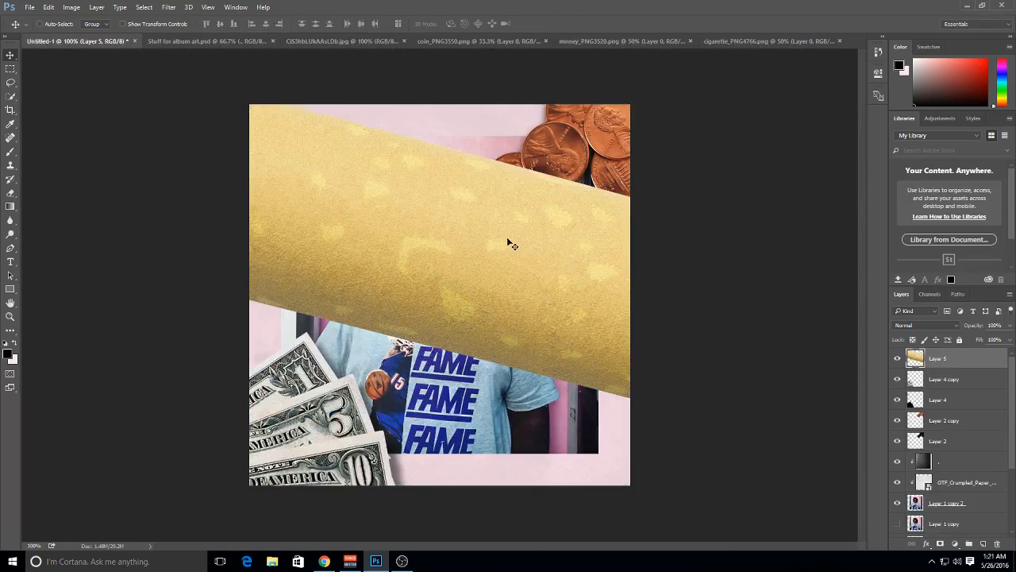
key(ctrl+t)
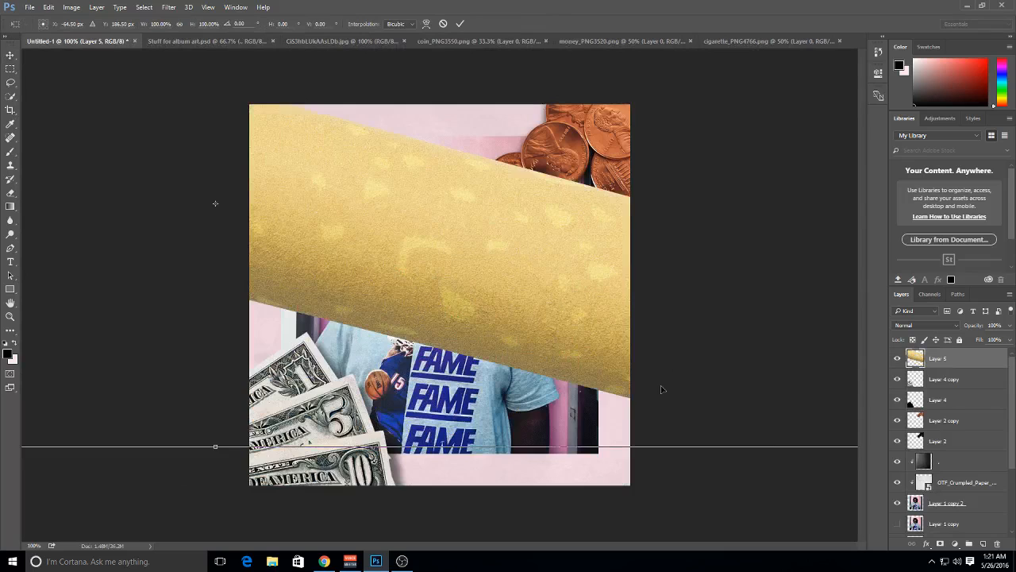
key(ctrl+minus)
key(ctrl+minus)
drag(659, 368, 597, 325)
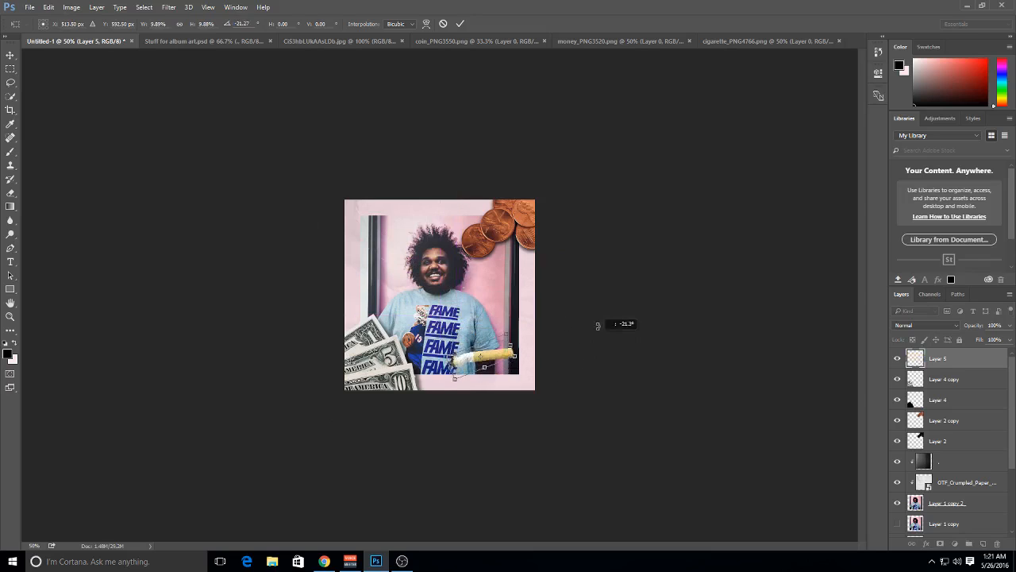
key(Return)
drag(513, 341, 573, 354)
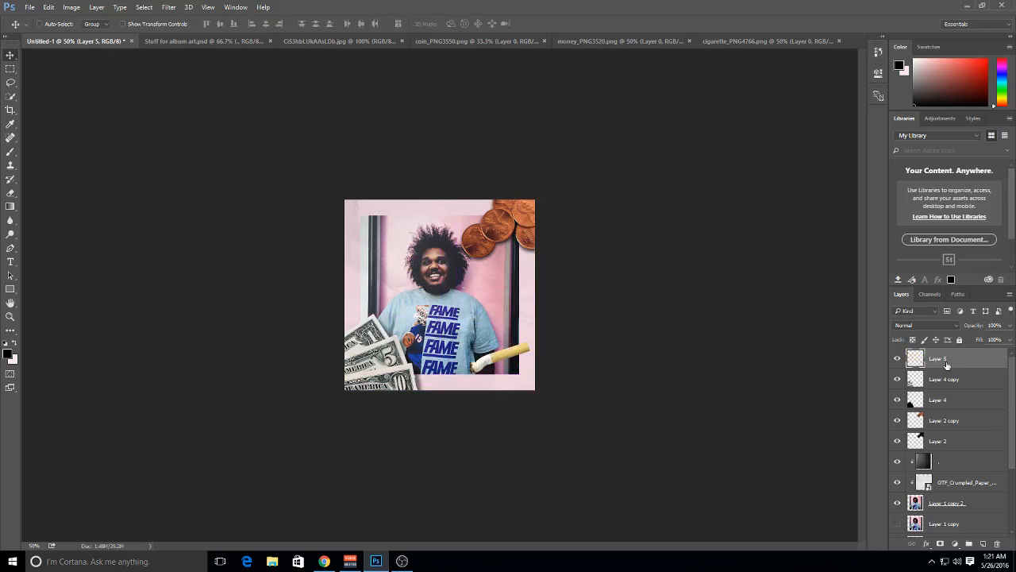
Duplicate the cigarette layer and turn the lower copy black with Hue/Saturation
key(ctrl+j)
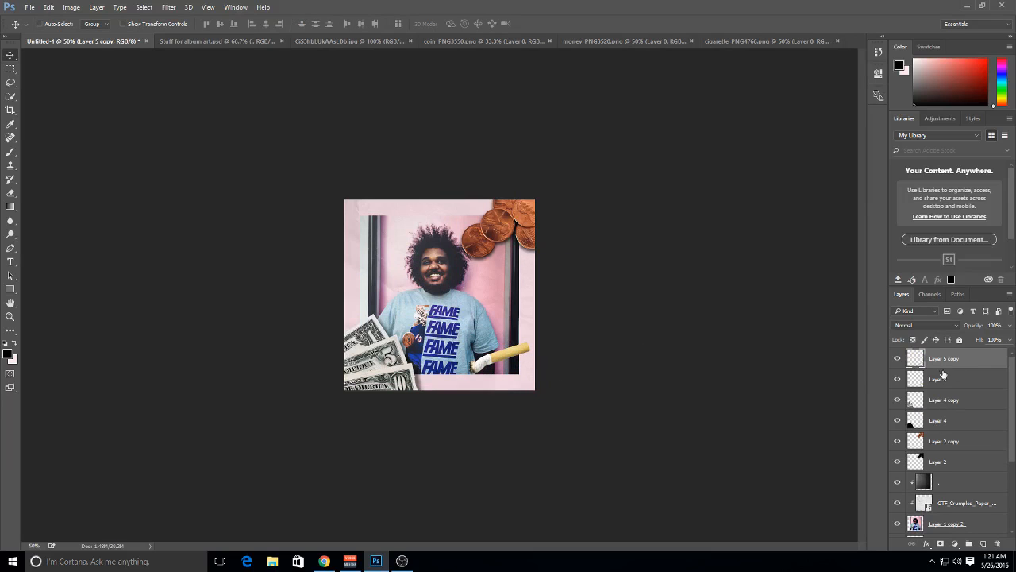
click(944, 378)
key(ctrl+u)
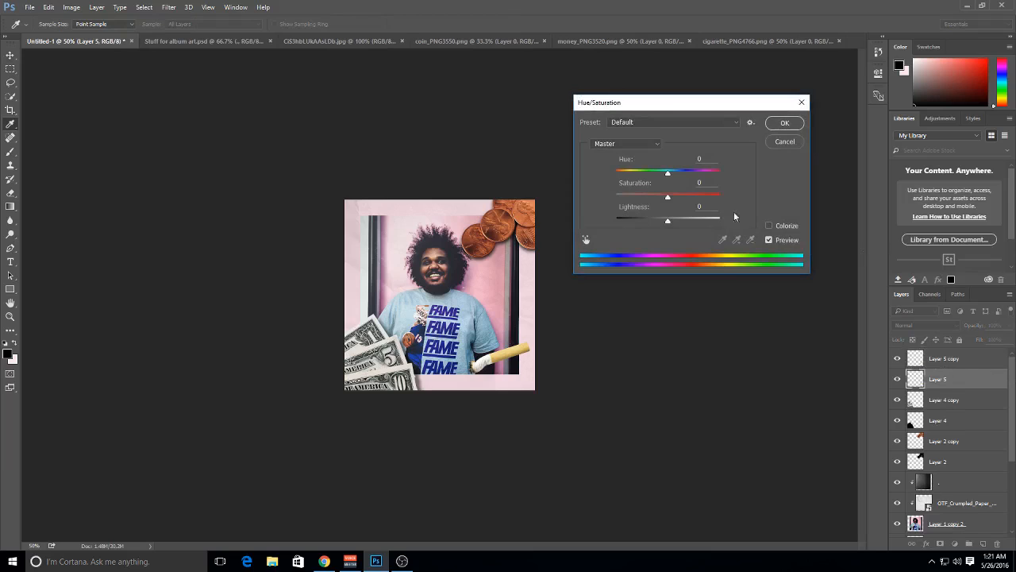
click(784, 123)
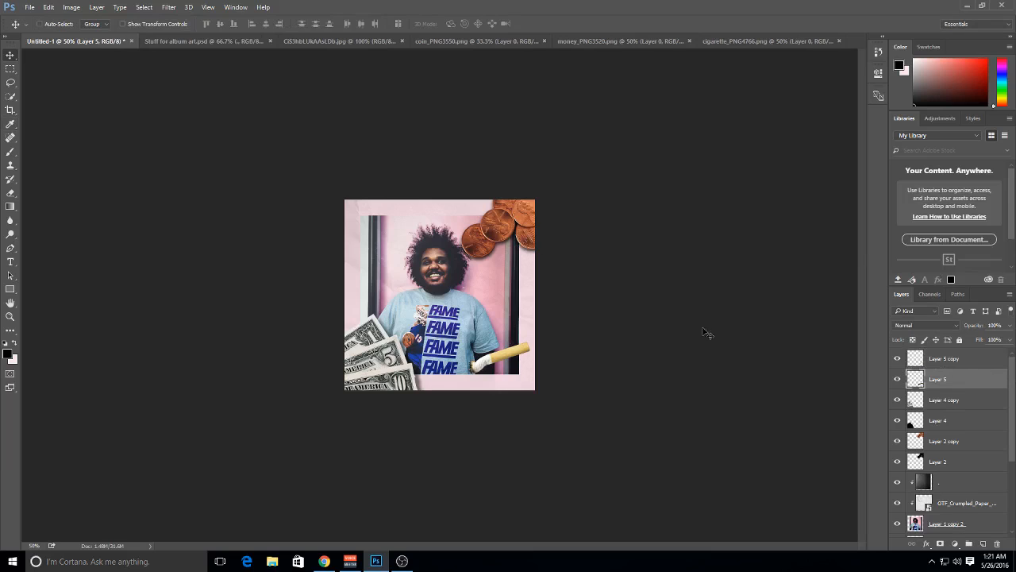
Soften the black cigarette copy into a shadow with the last Gaussian Blur
click(169, 8)
click(188, 19)
key(ctrl+1)
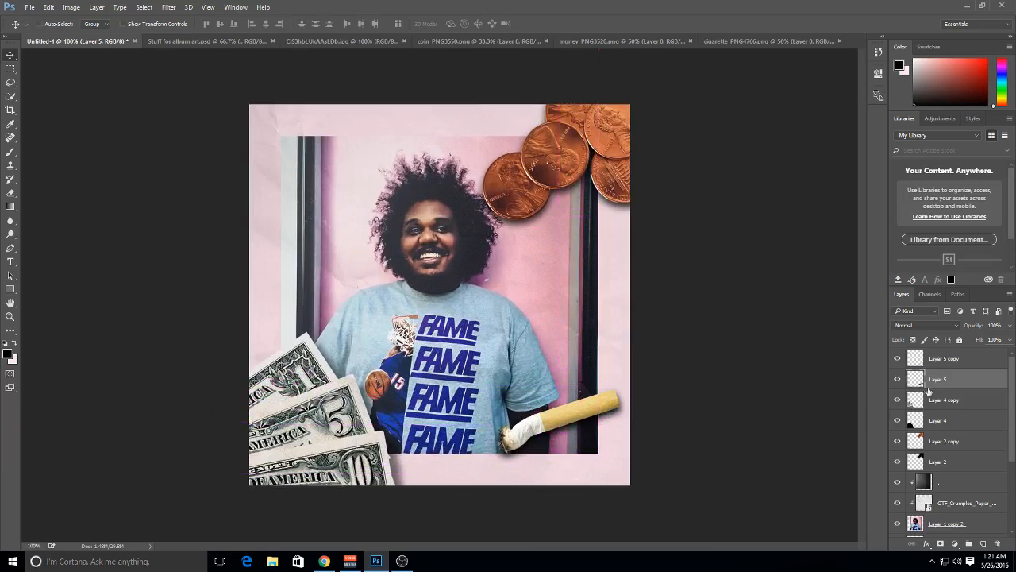
Shift the cigarette and its shadow partly off the cover's right edge and delete both layers
shift+click(941, 358)
drag(667, 402, 698, 387)
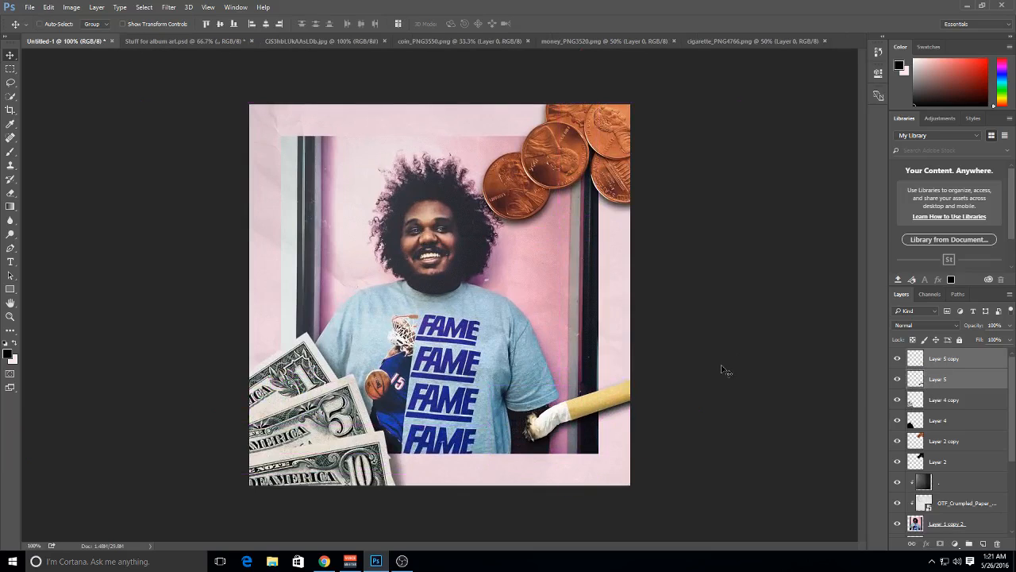
key(Delete)
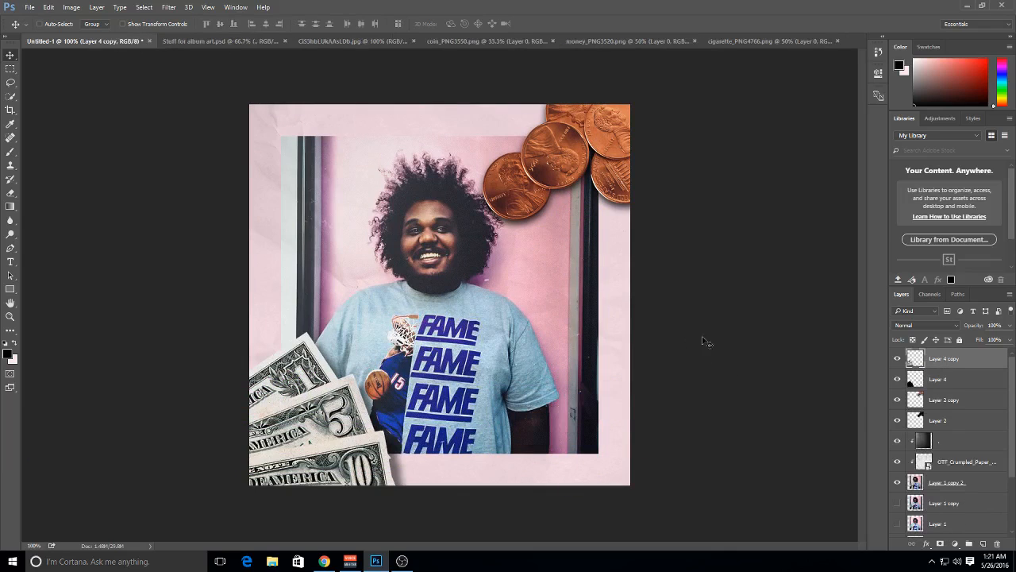
Release the clipping mask on the crumpled paper copy directly above the portrait layer
click(11, 262)
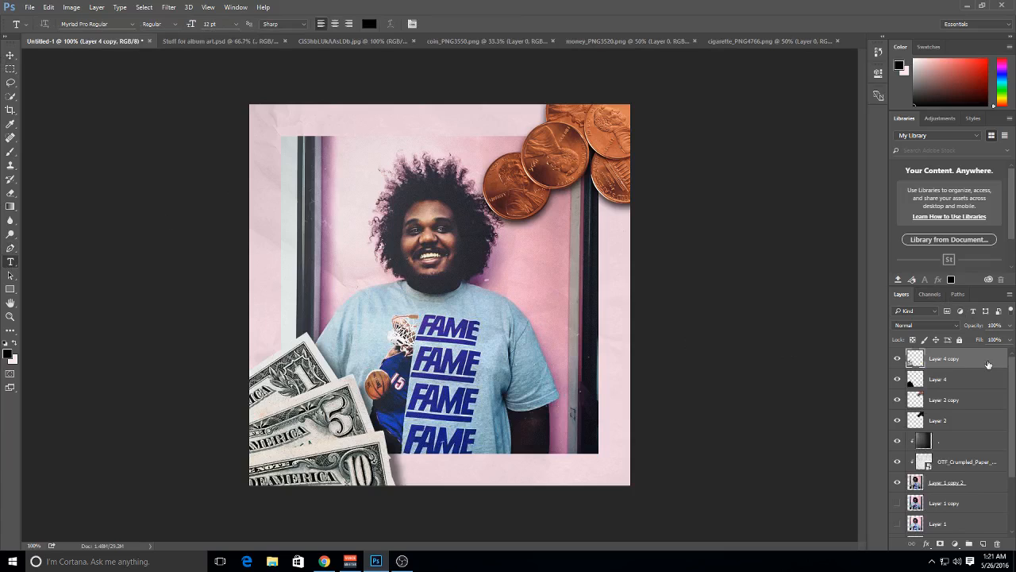
scroll(992, 403, down, 5)
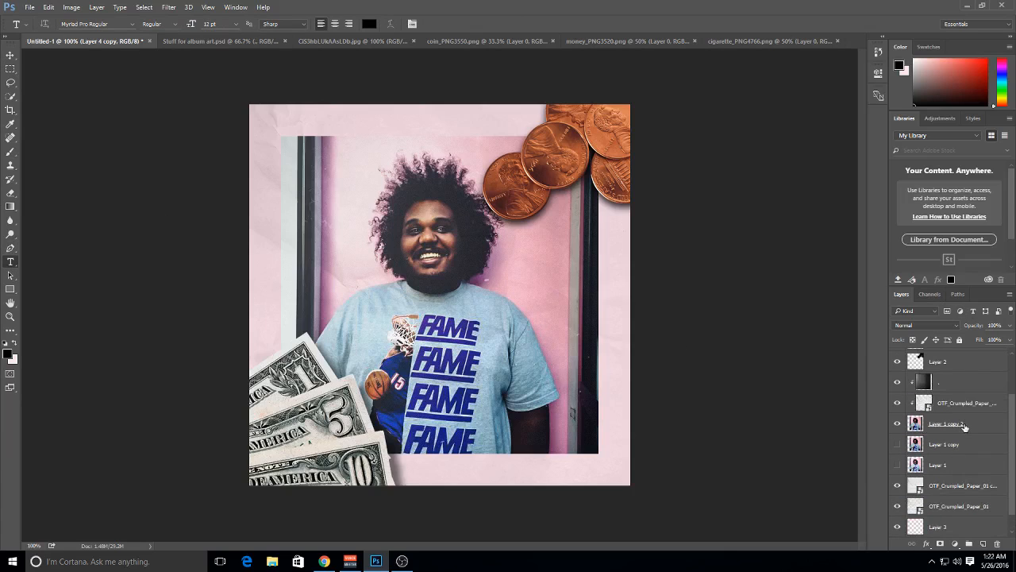
click(939, 406)
right_click(945, 404)
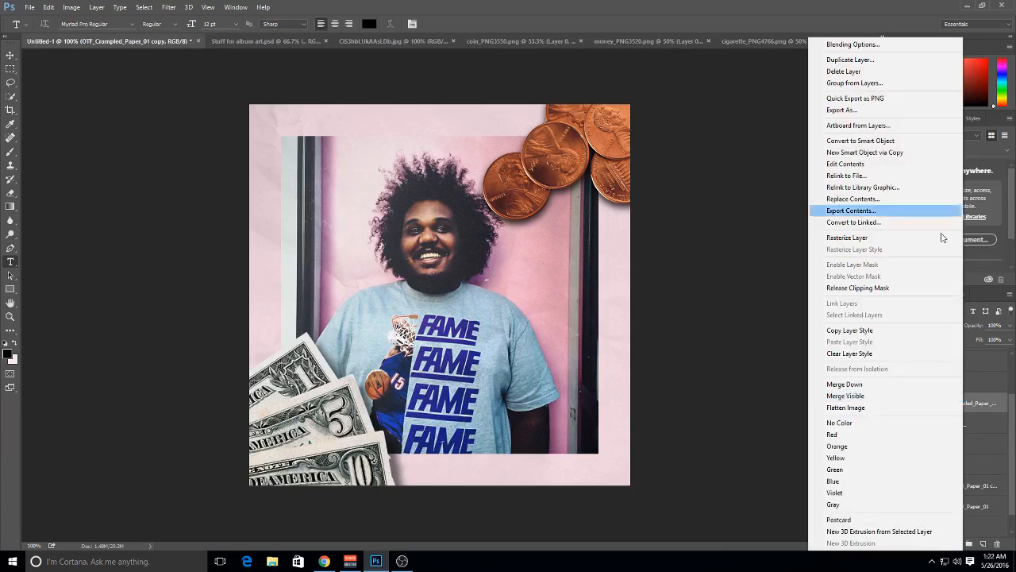
click(887, 291)
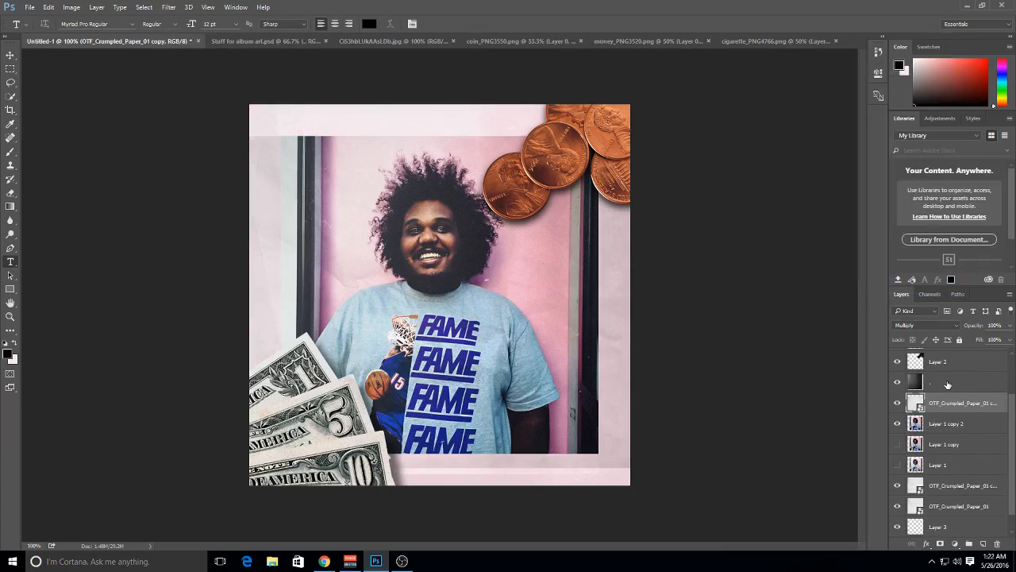
Load the outline of Layer 1 copy 2 as a selection and use it to add a layer mask to the crumpled paper copy above
click(947, 384)
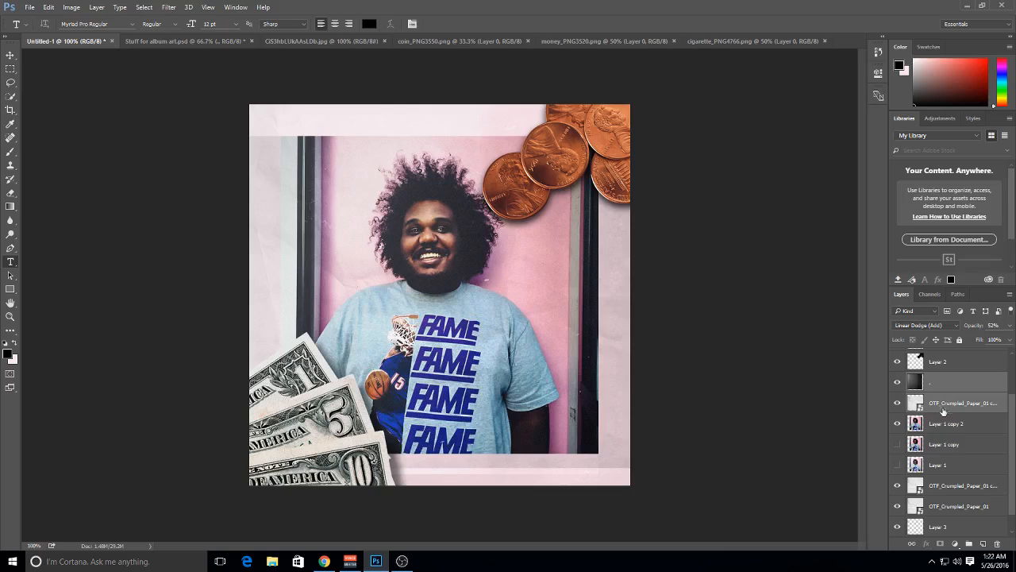
click(947, 425)
ctrl+click(918, 425)
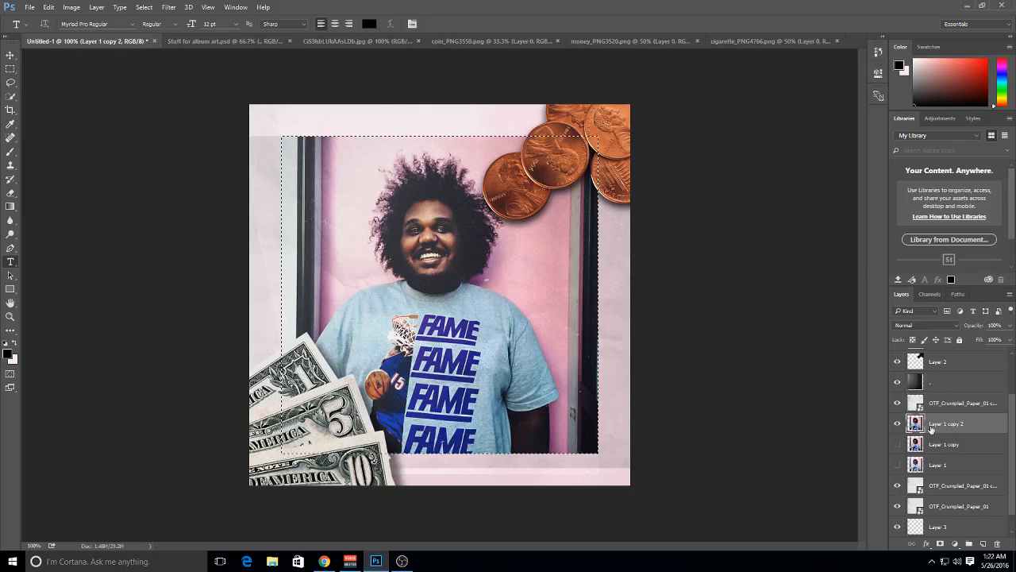
click(945, 403)
click(941, 543)
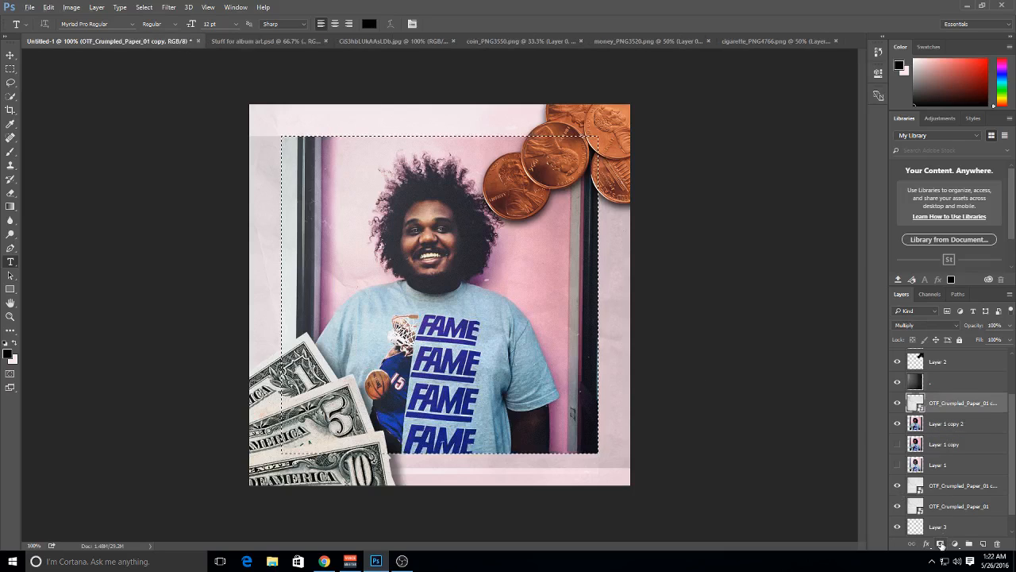
Reload the portrait-sized selection and use it to add a layer mask to the dark Linear Dodge (Add) texture layer
click(966, 384)
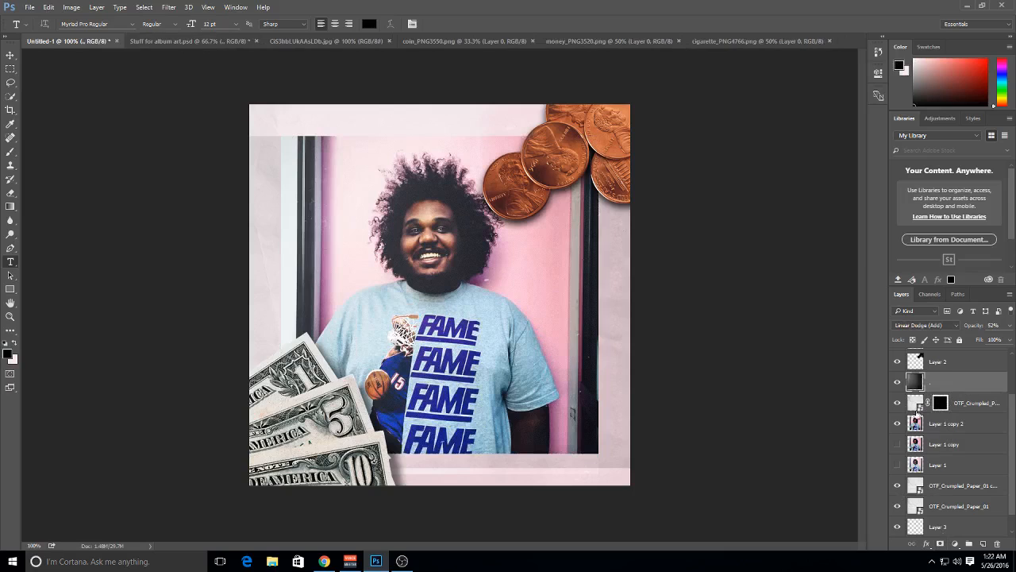
ctrl+click(941, 403)
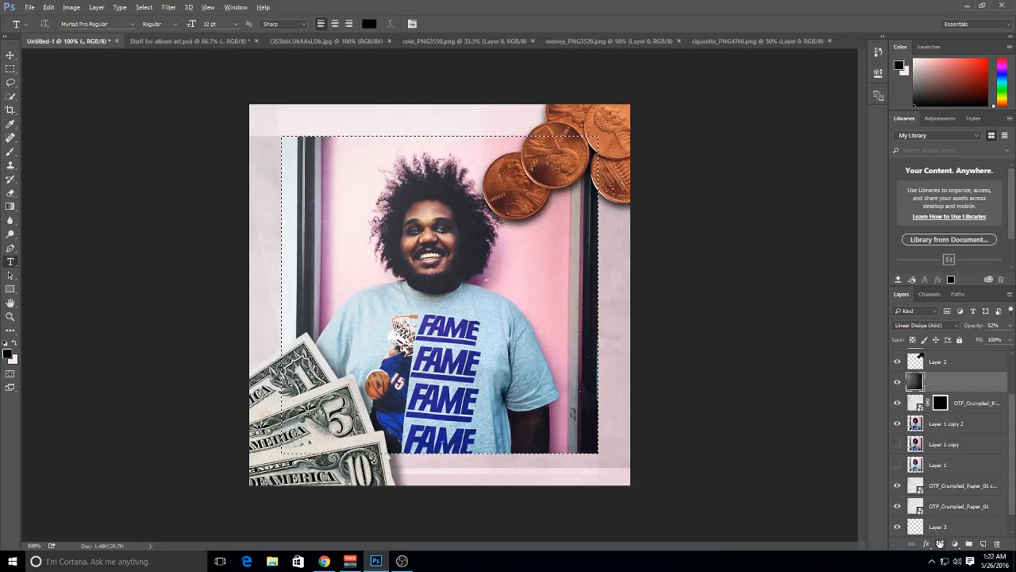
alt+click(941, 543)
Invert the layer masks of the dark texture layer and the crumpled paper copy, and return to the normal artwork view
alt+click(943, 383)
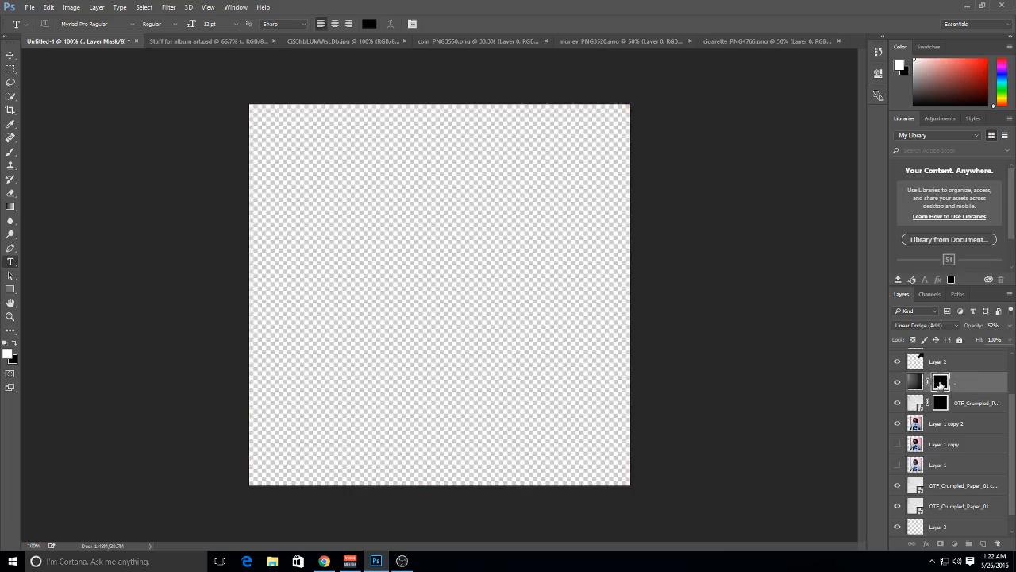
key(ctrl+i)
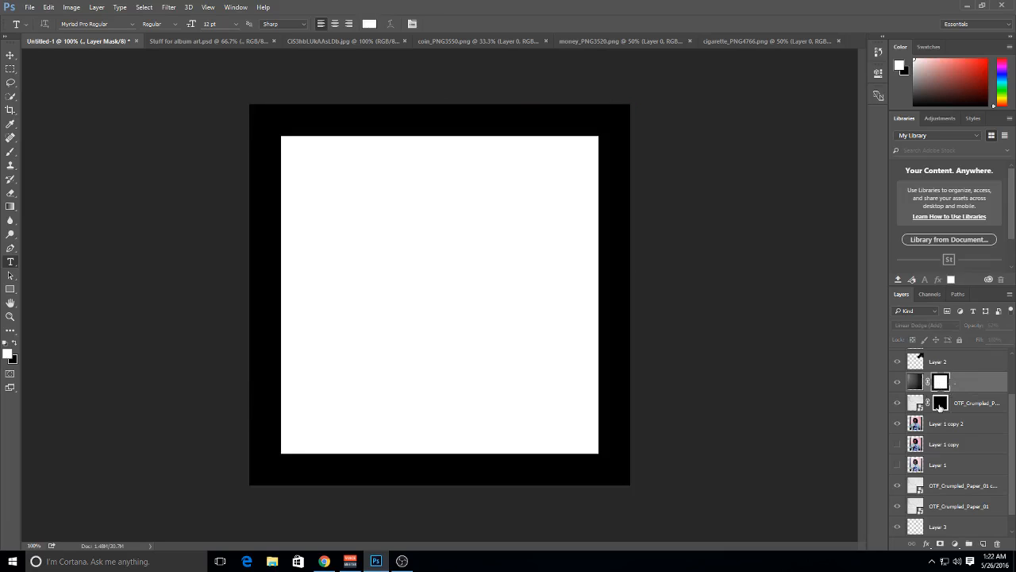
alt+click(940, 403)
key(ctrl+i)
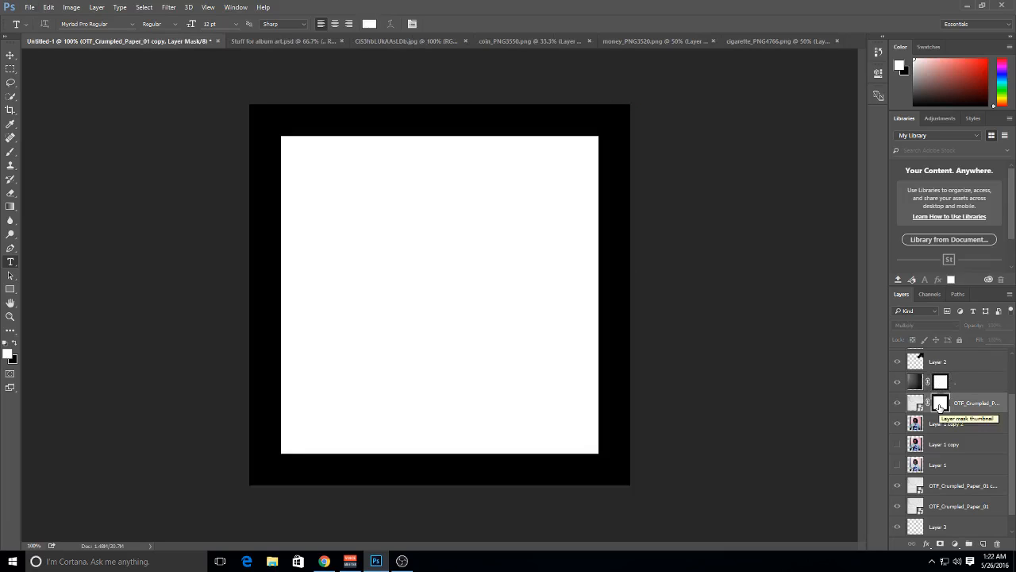
click(978, 398)
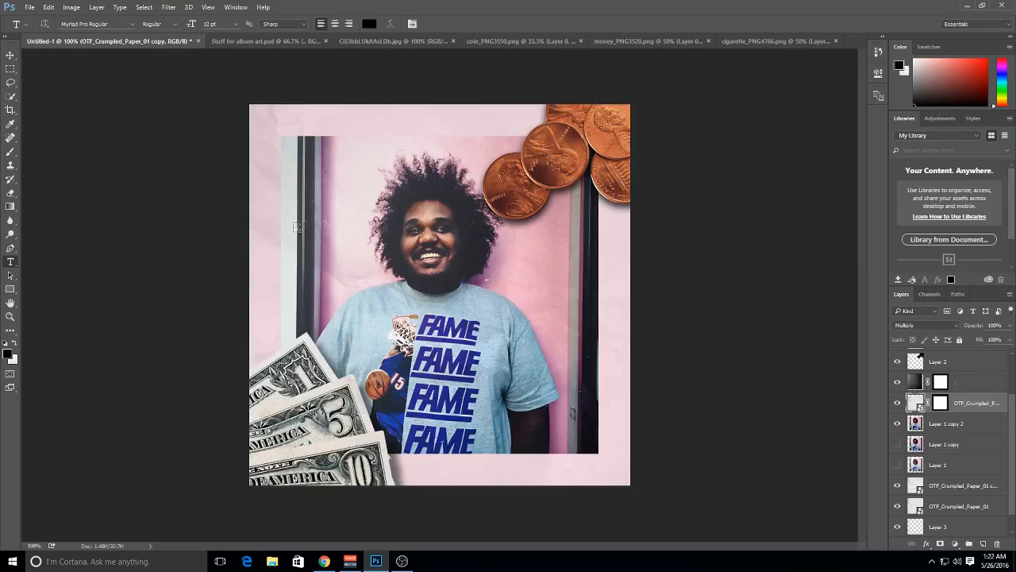
Add the text BAGGY EYES over the portrait at 51 pt and move it slightly down and left
click(11, 55)
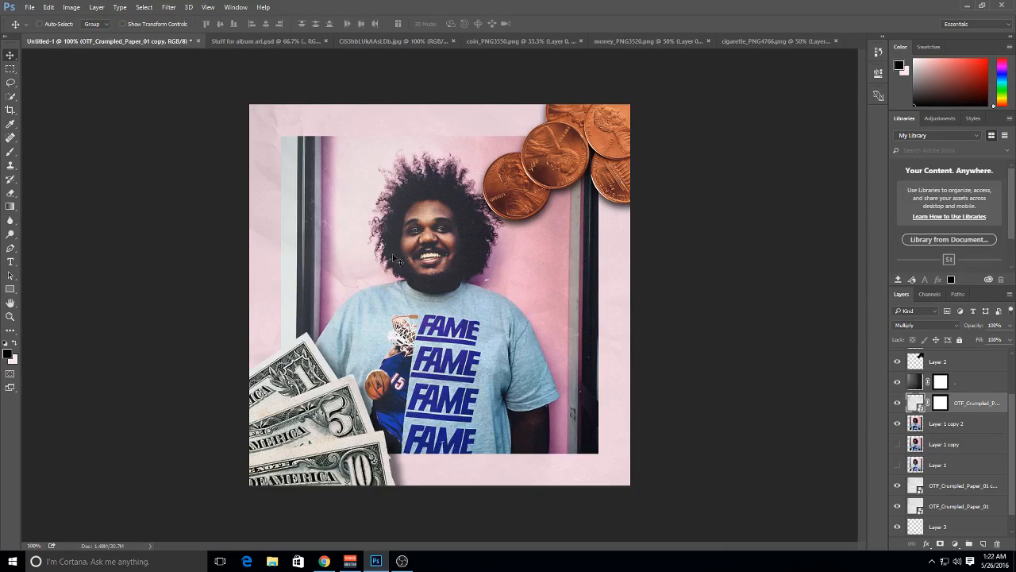
click(11, 263)
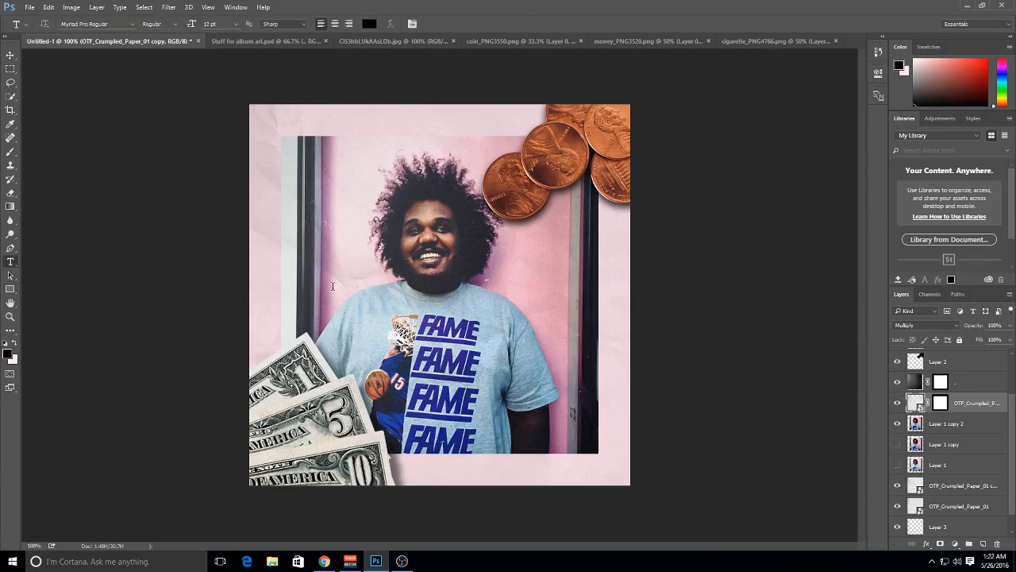
click(333, 286)
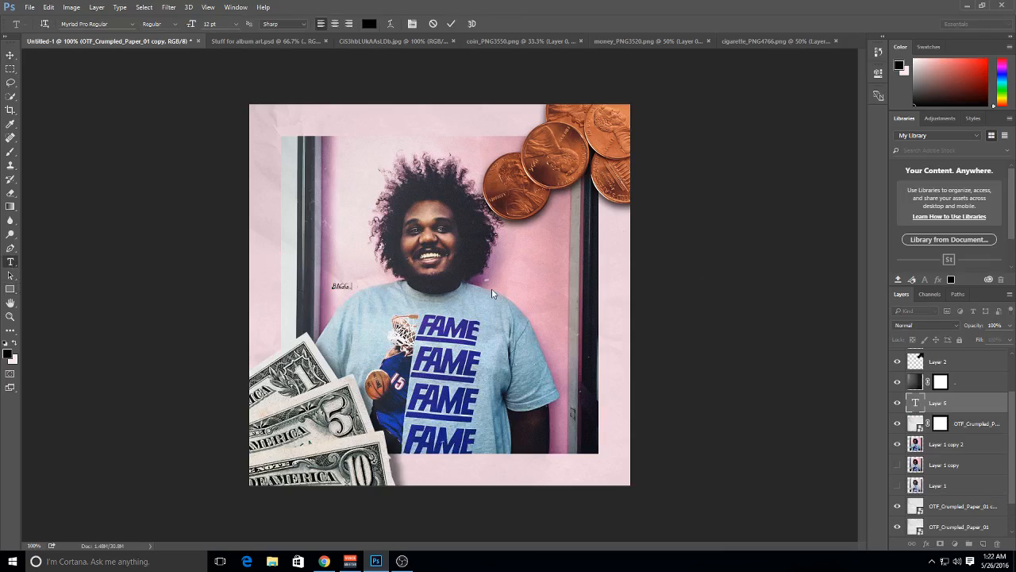
key(ctrl+a)
drag(191, 24, 212, 23)
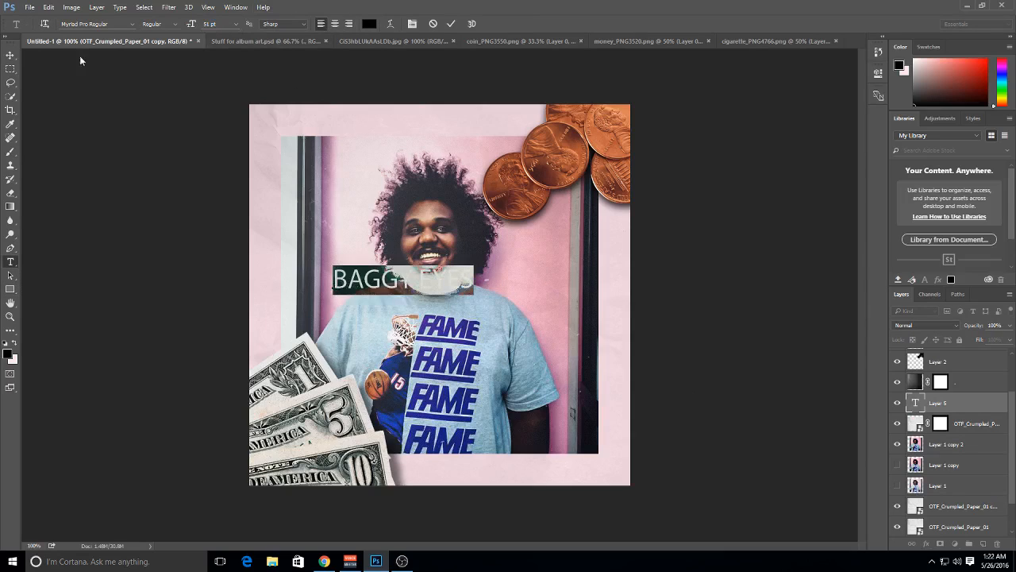
click(9, 57)
drag(502, 302, 479, 313)
Change the font of the BAGGY EYES text to Arial Bold
click(10, 262)
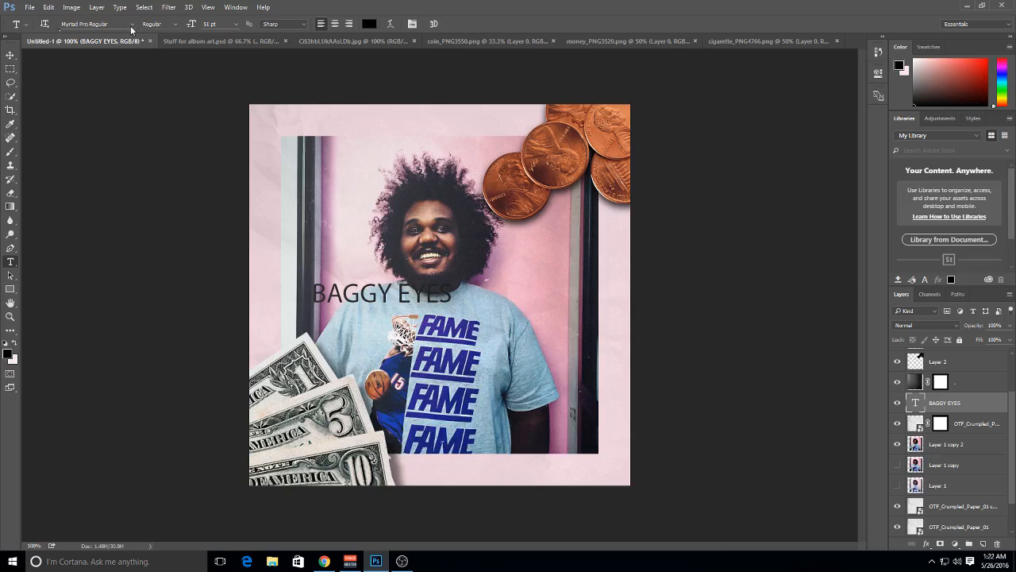
click(132, 24)
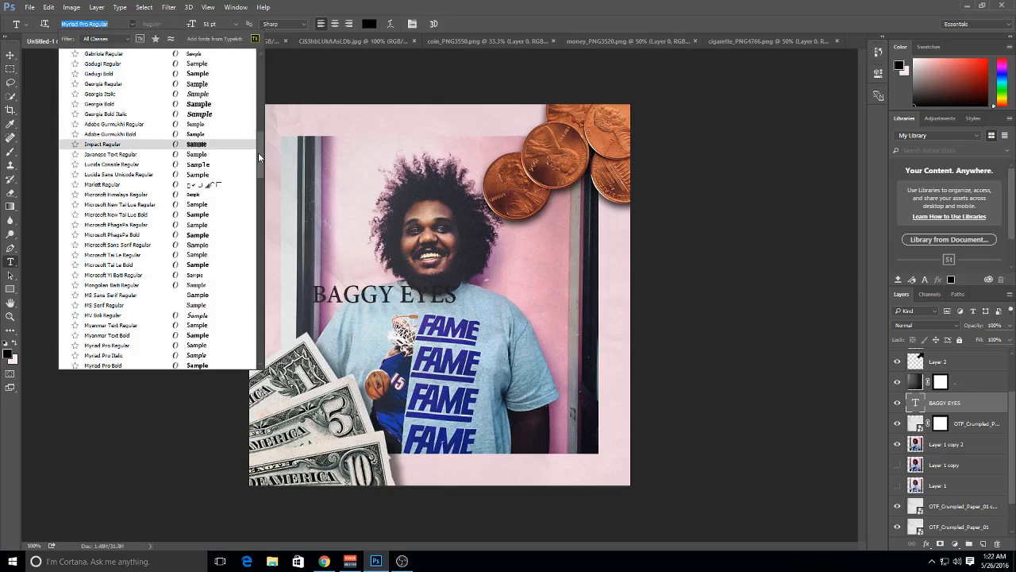
scroll(239, 163, down, 3)
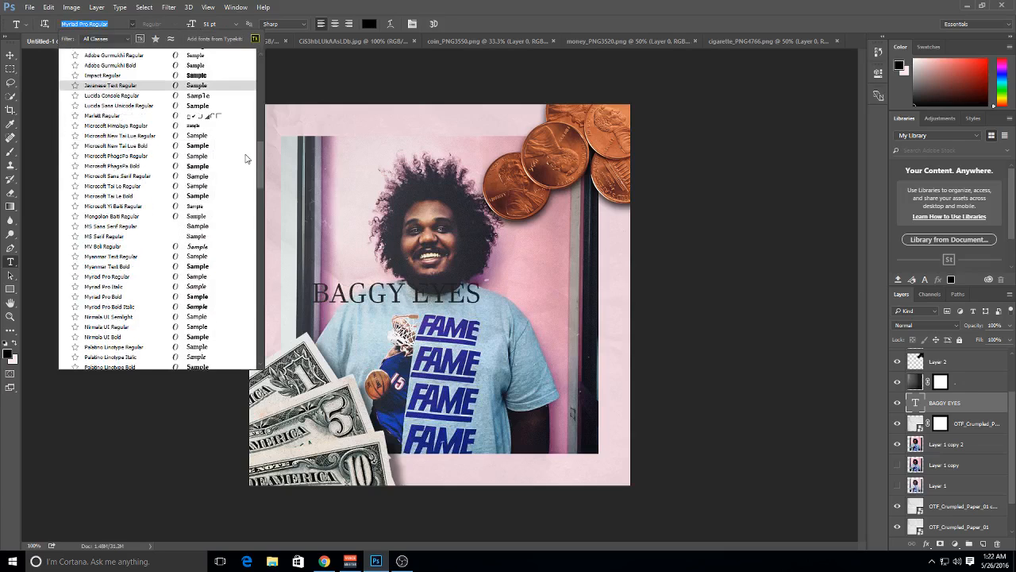
scroll(207, 183, down, 4)
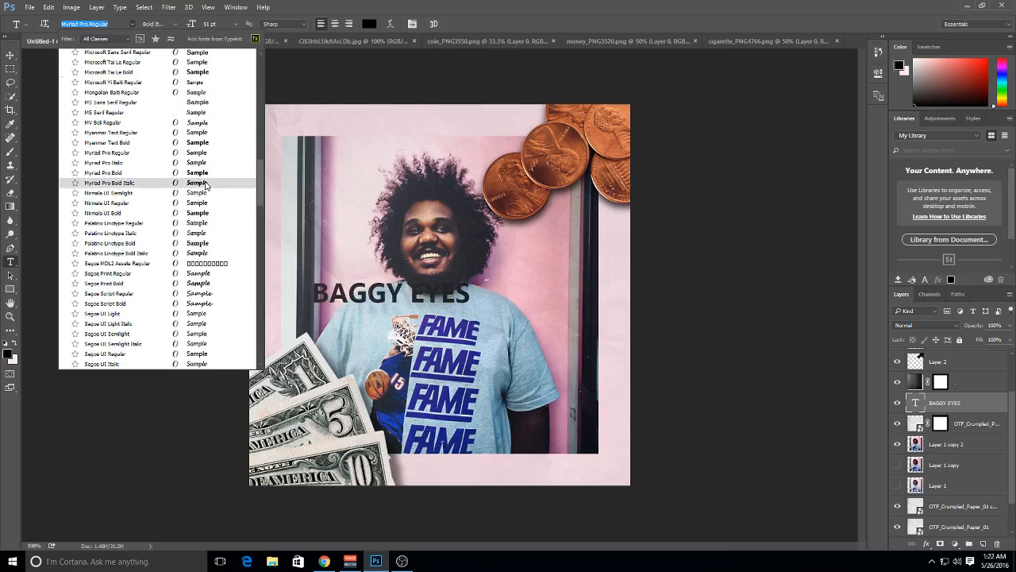
drag(262, 178, 252, 51)
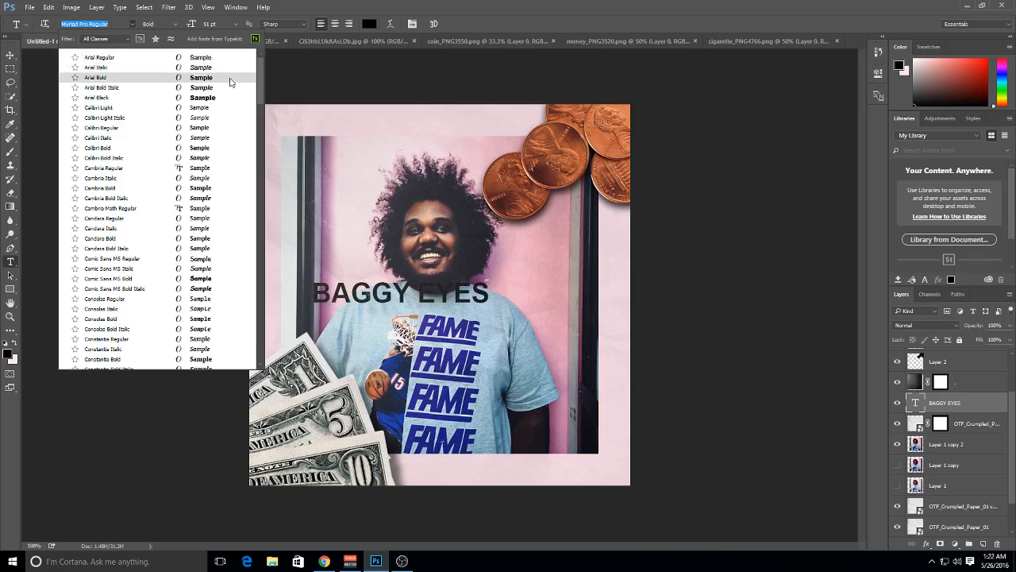
click(230, 78)
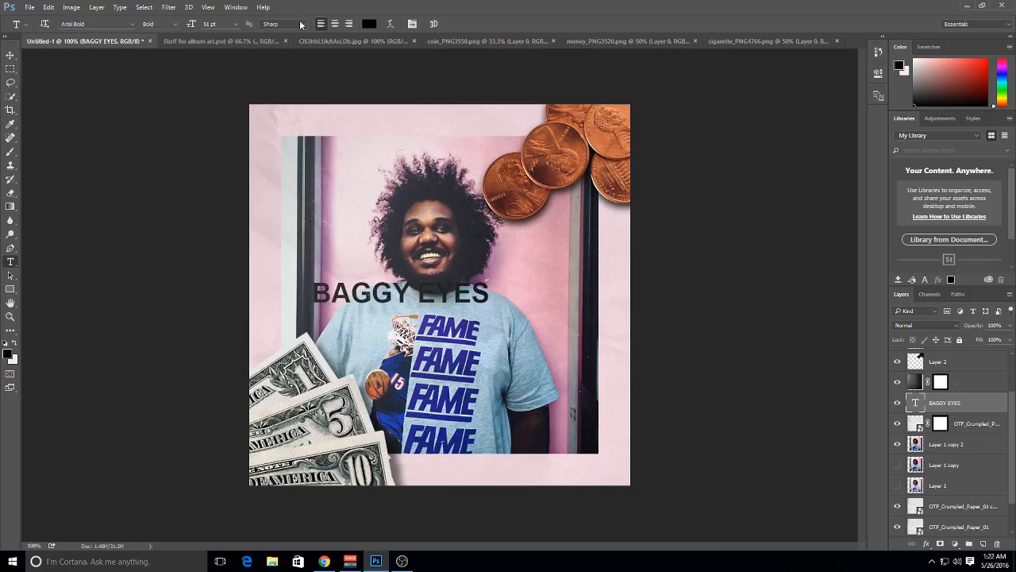
Set the color of the BAGGY EYES text to white (#ffffff)
click(368, 26)
drag(604, 151, 498, 150)
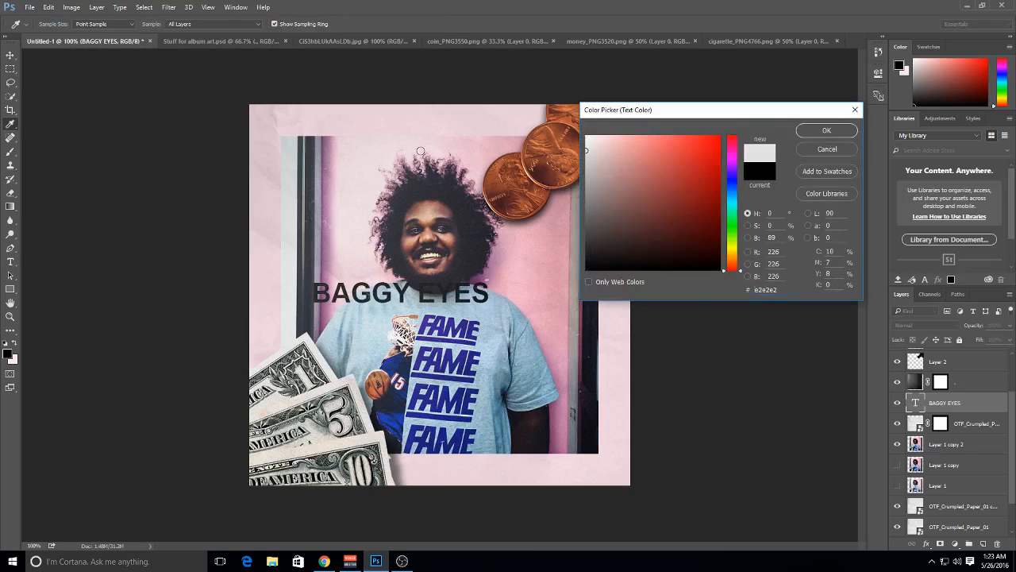
click(278, 193)
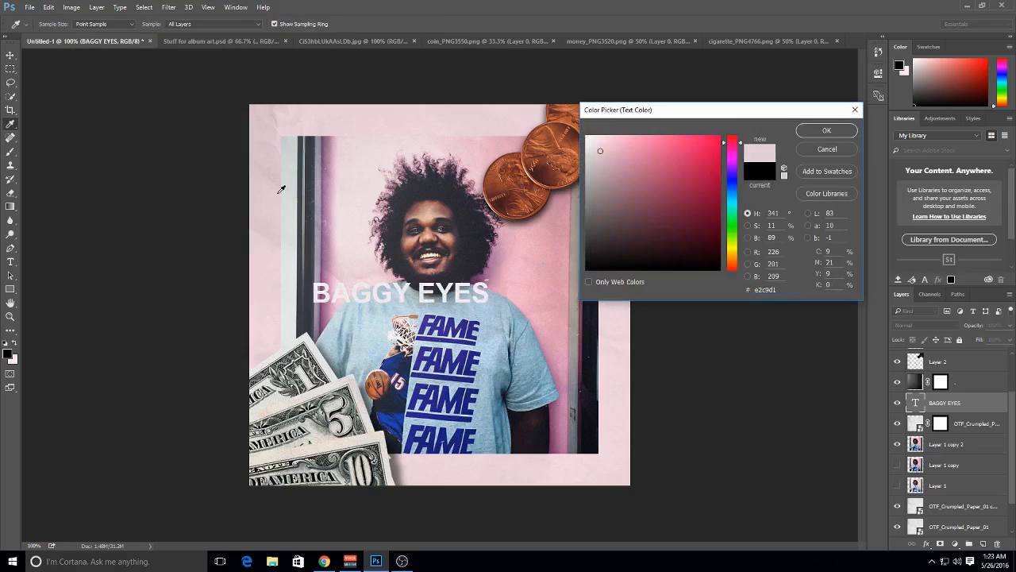
drag(628, 161, 622, 139)
mouse_move(629, 168)
mouse_down()
mouse_move(595, 156)
mouse_move(565, 87)
mouse_up()
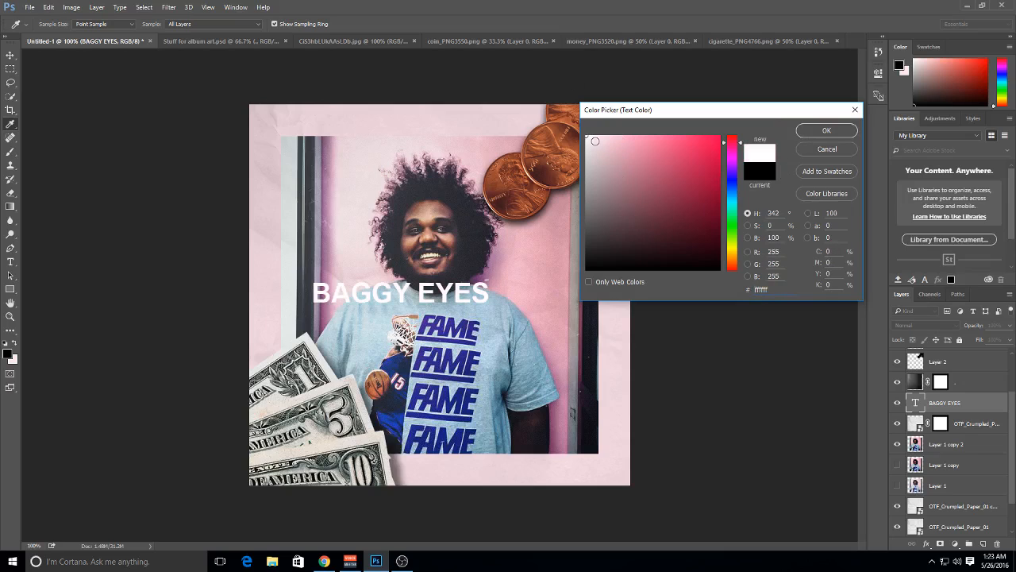
click(614, 139)
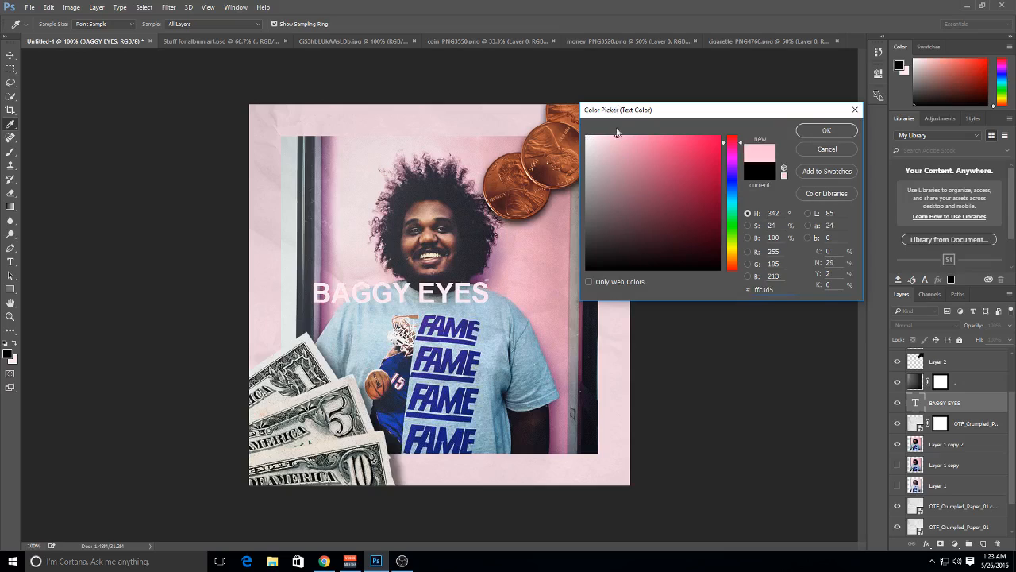
mouse_move(620, 162)
mouse_down()
mouse_move(726, 329)
mouse_move(742, 328)
mouse_up()
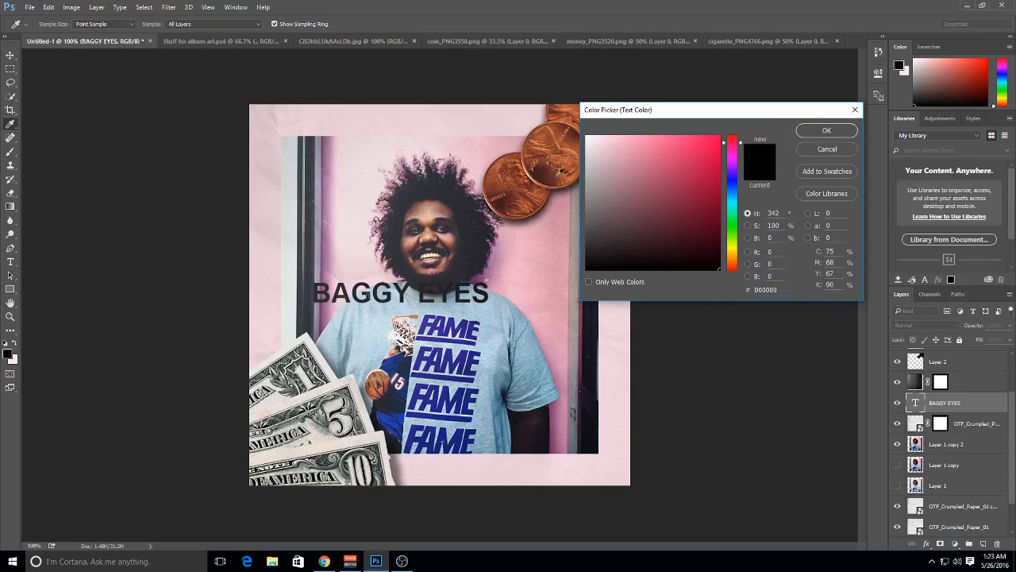
drag(600, 177, 545, 178)
drag(618, 169, 564, 101)
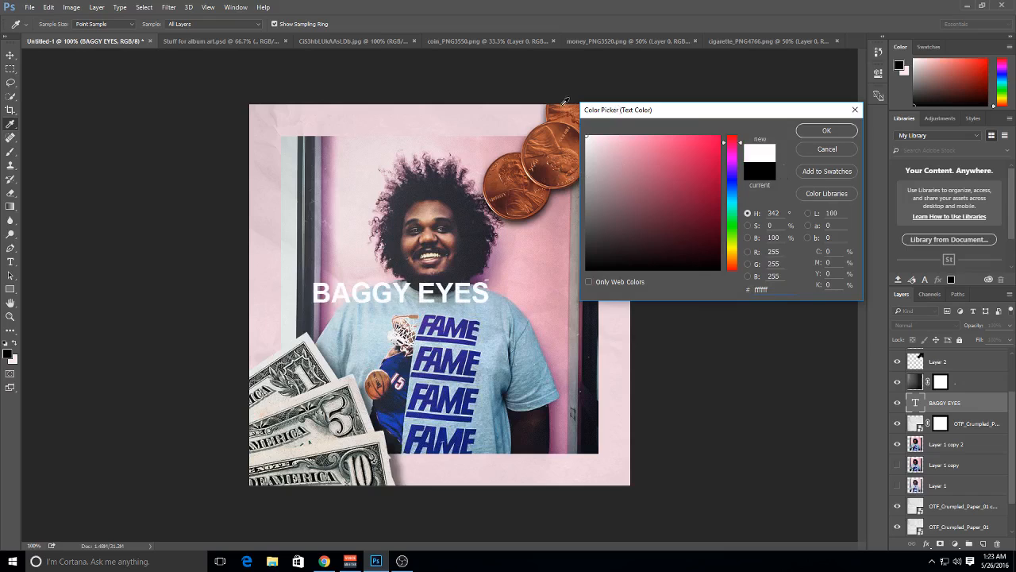
click(826, 130)
Scale the BAGGY EYES text to about half its size and position it just inside the portrait's lower-right corner
click(10, 55)
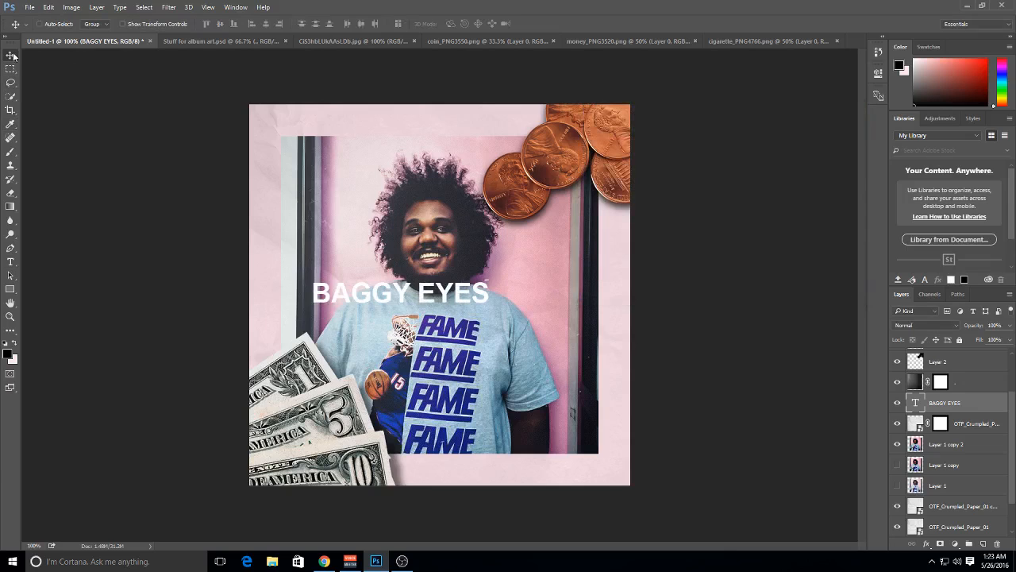
drag(401, 292, 440, 294)
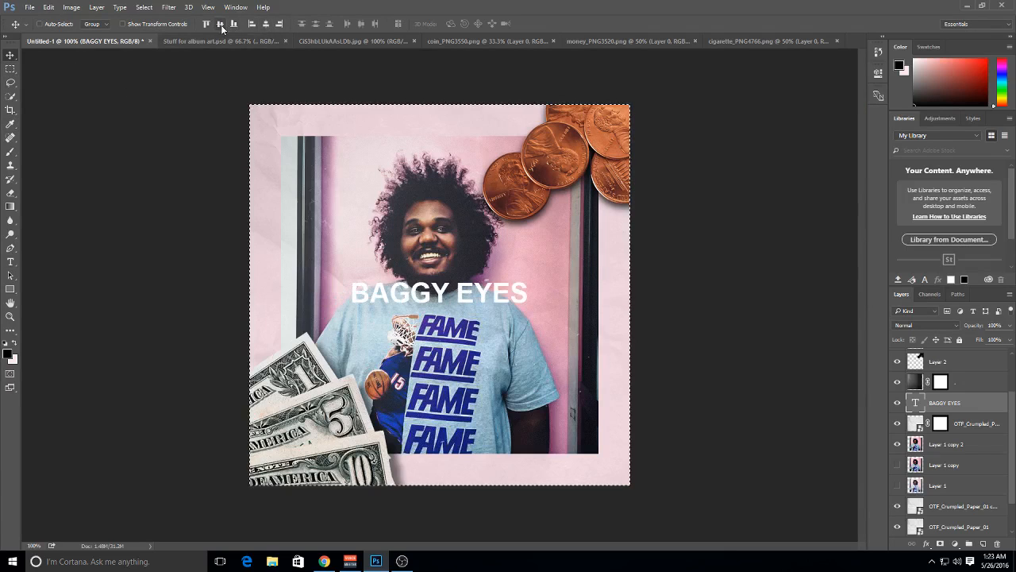
key(ctrl+t)
drag(527, 311, 549, 431)
key(Return)
key(Left)
key(Left)
key(Left)
key(Up)
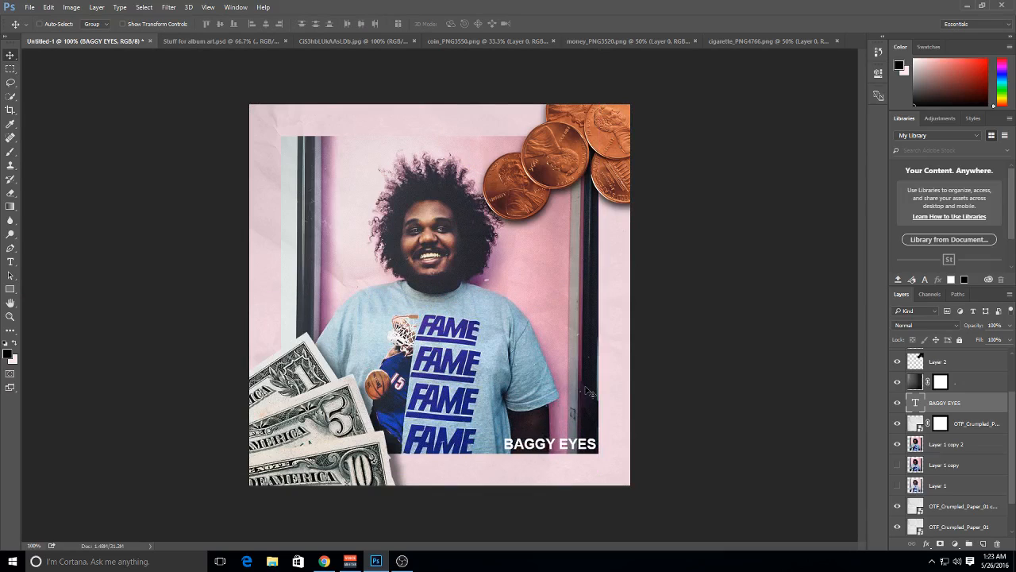
key(Left)
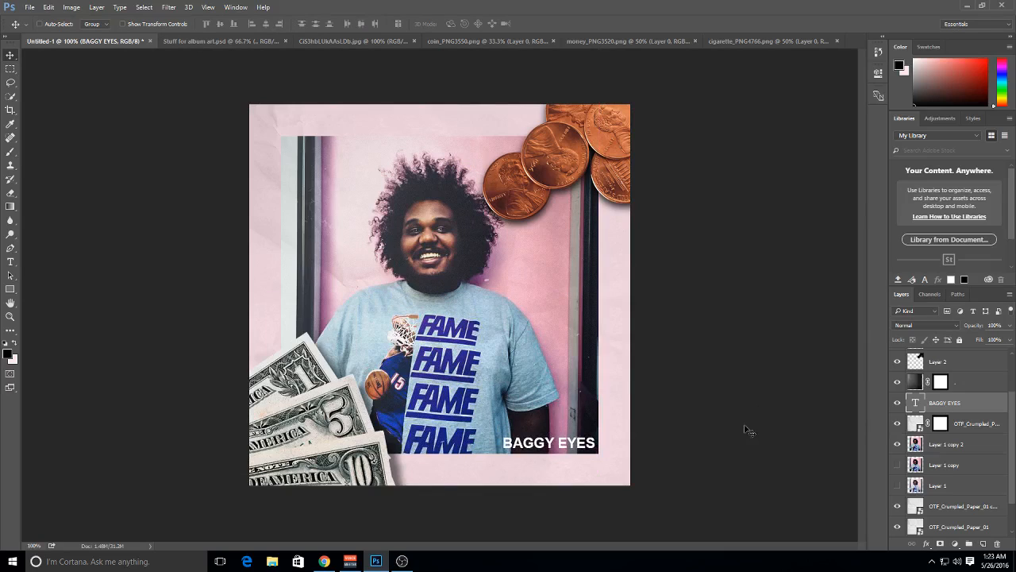
Move the BAGGY EYES text layer directly below the masked crumpled paper copy layer and leave the text layer selected
drag(978, 414, 977, 430)
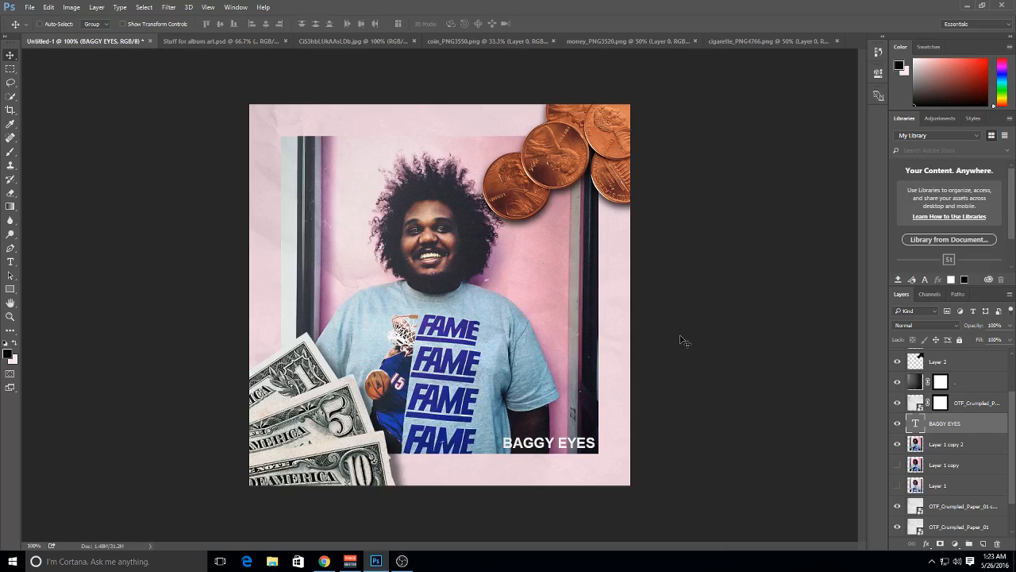
click(970, 380)
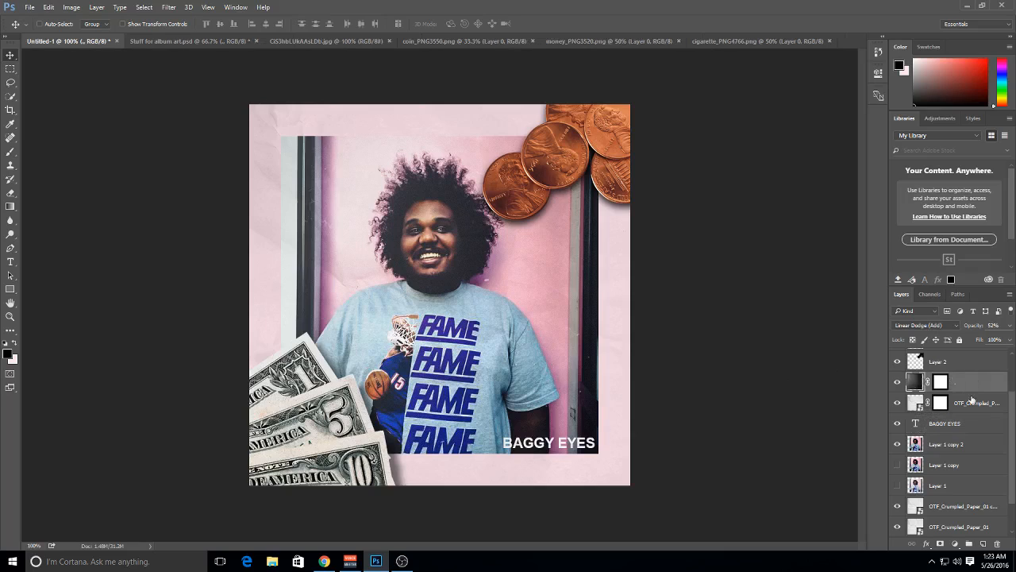
click(972, 400)
click(972, 383)
click(974, 397)
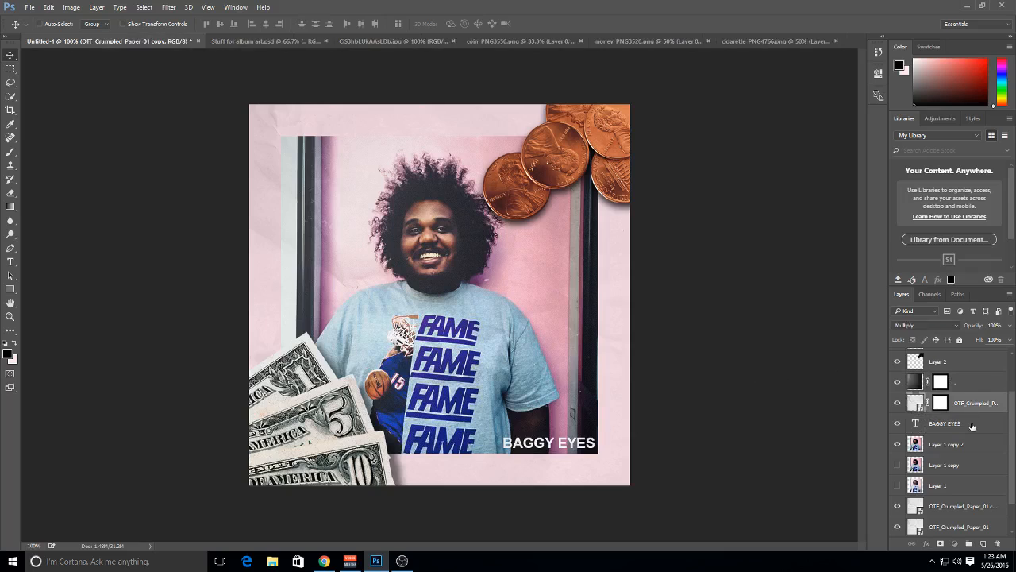
click(973, 427)
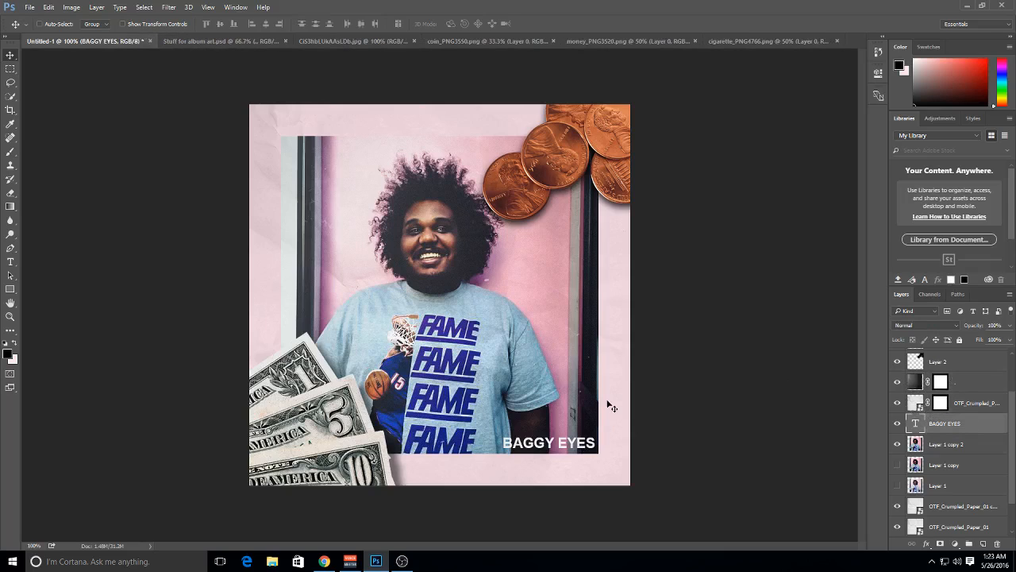